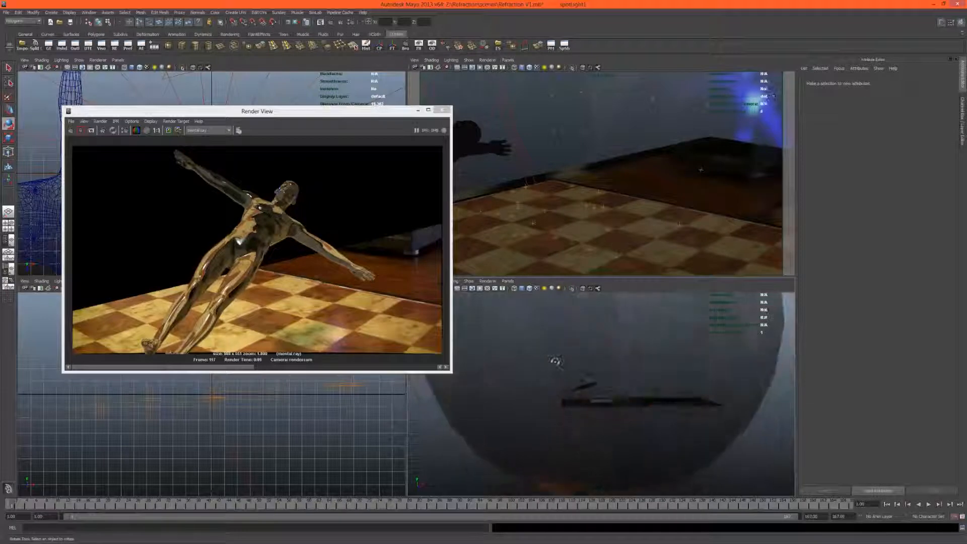
- Scale up the spot light above the figure in the perspective view
scroll(579, 389, "up", 4)
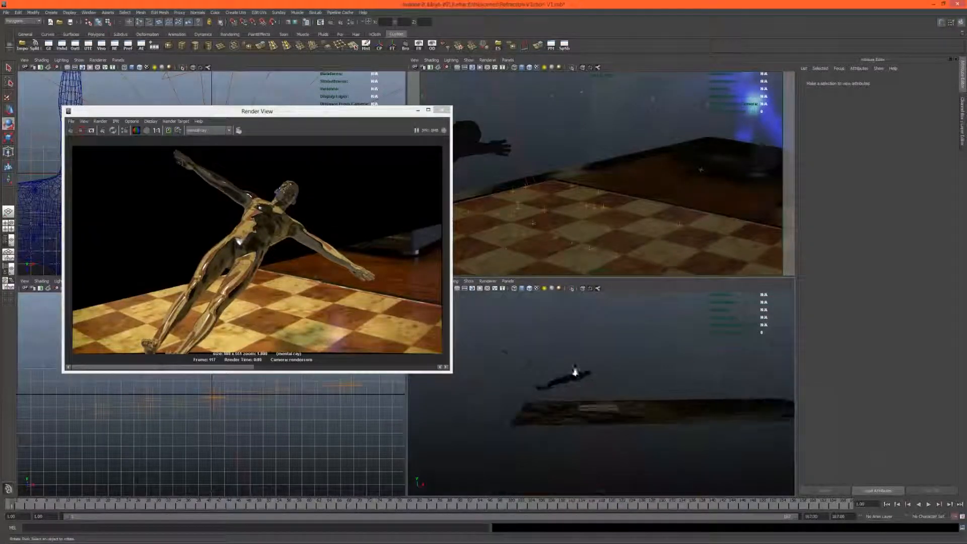
left_click(539, 321)
key("r")
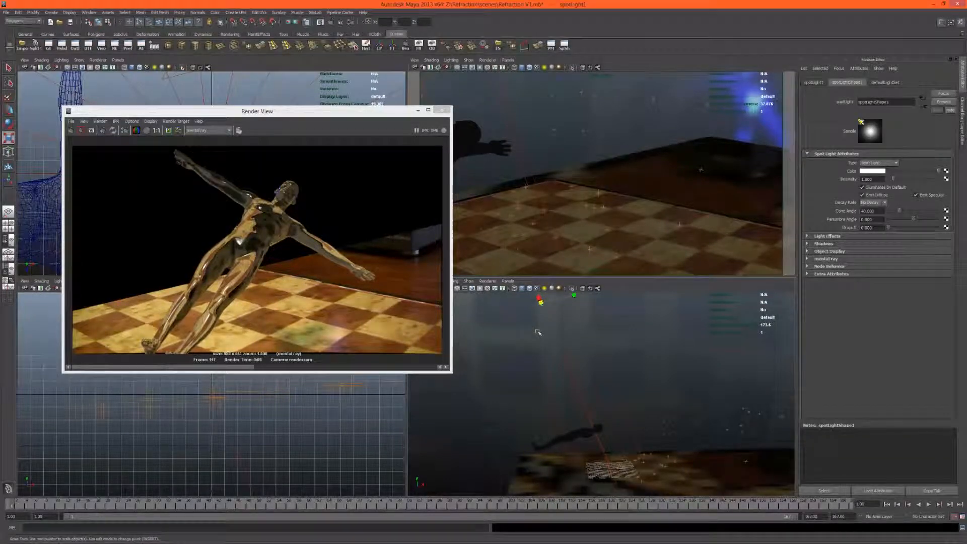
left_click_drag(541, 303, 861, 297)
left_click(518, 355)
left_click_drag(599, 391, 621, 391, "alt")
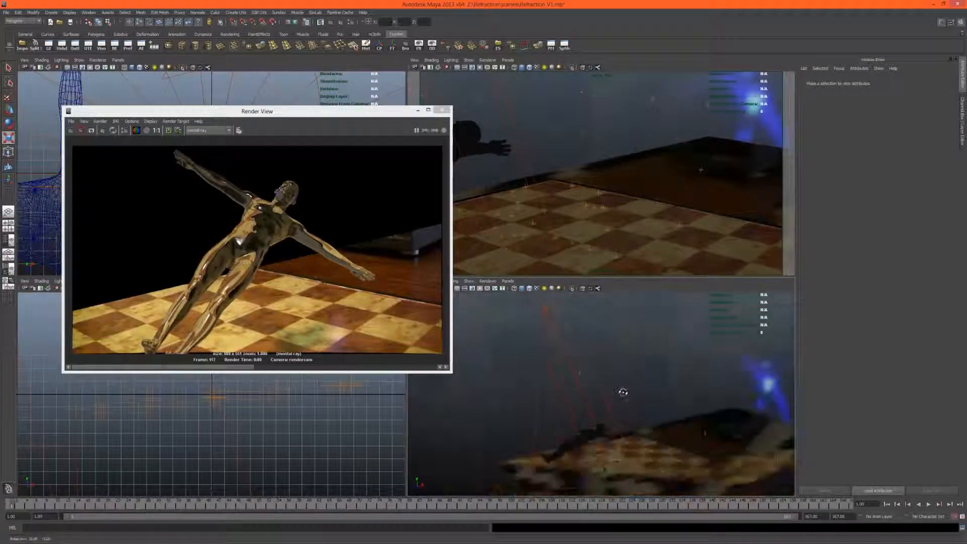
- Turn off Emit Diffuse and Emit Specular on the spot light and enable Emit Photons in its mental ray attributes
left_click(544, 315)
left_click(863, 195)
left_click(917, 195)
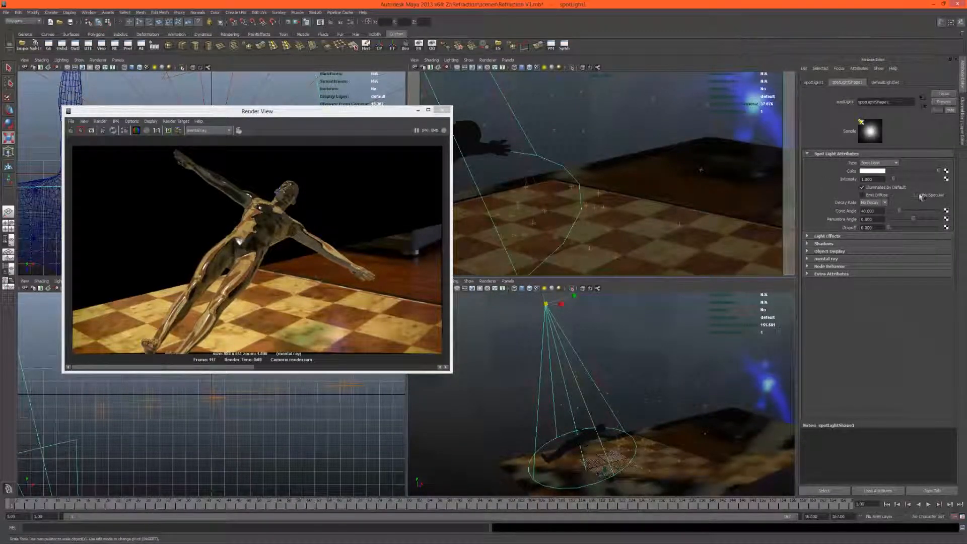
left_click(827, 259)
left_click(862, 337)
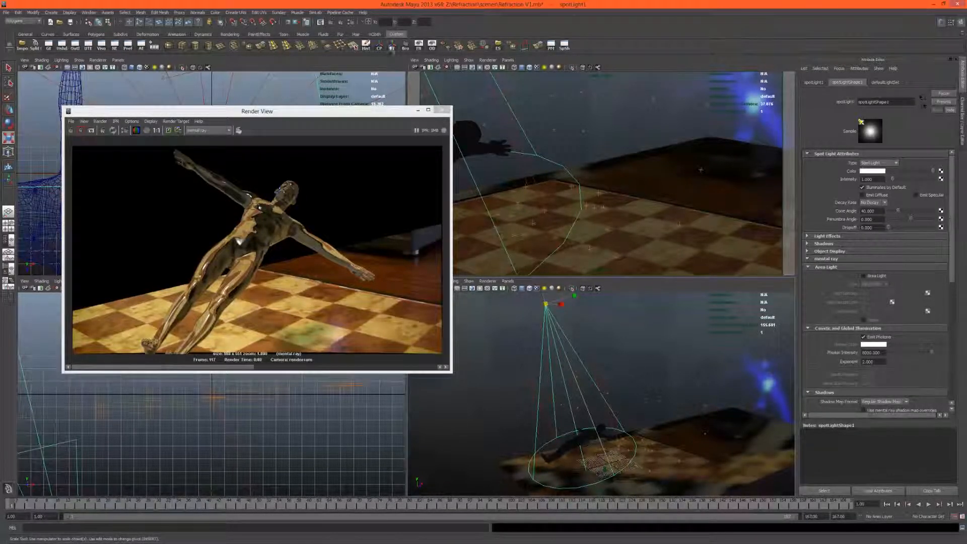
- Render the frame with Caustics enabled in the render settings and the spot light's Photon Intensity set to 100000
left_click(352, 24)
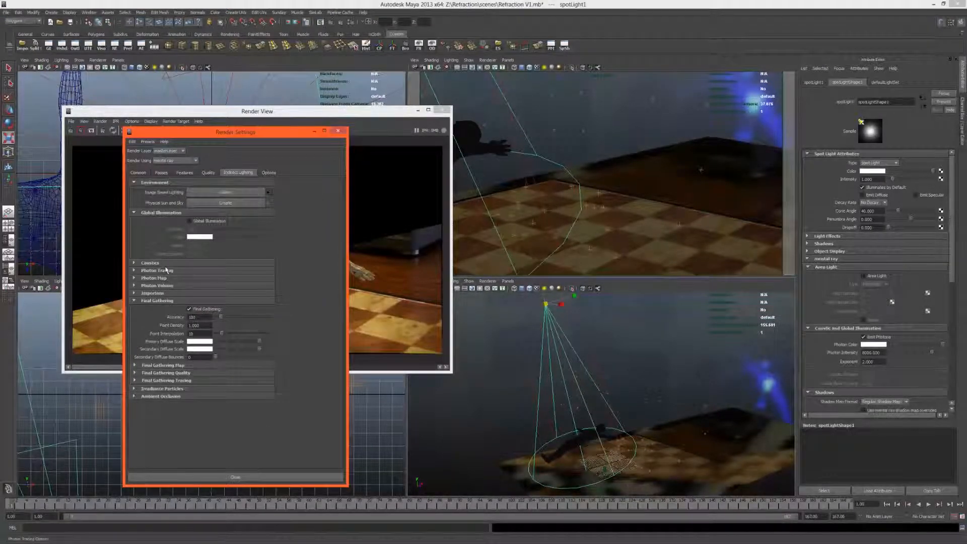
left_click(149, 263)
left_click(200, 272)
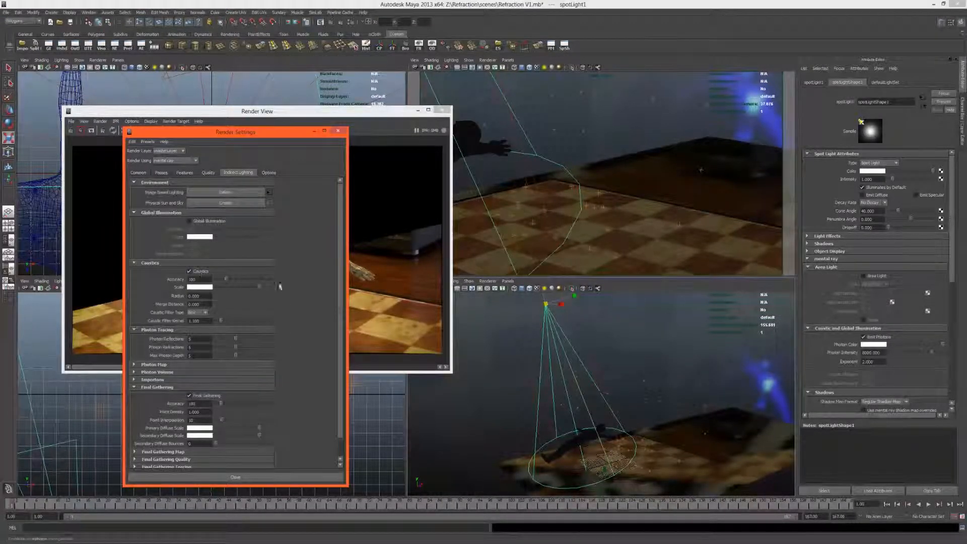
left_click(881, 354)
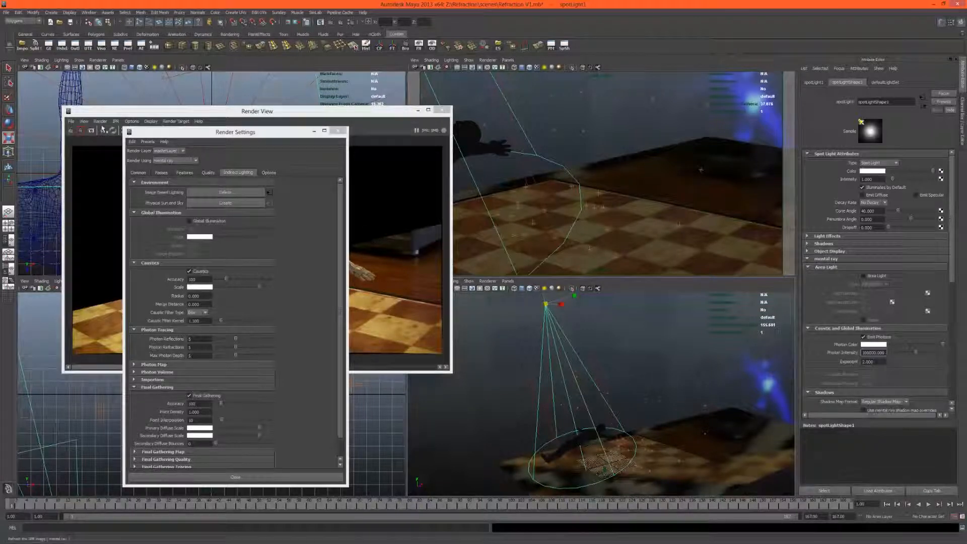
left_click(73, 131)
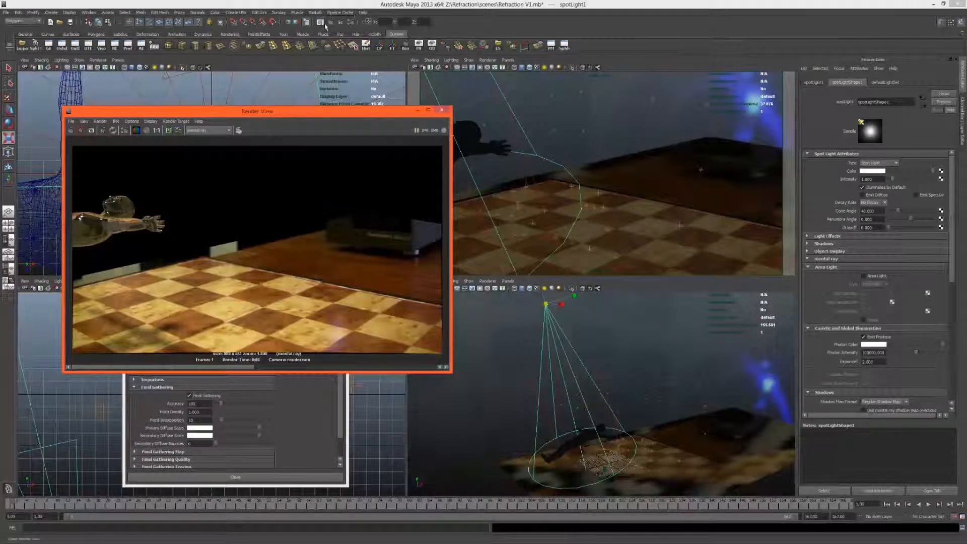
- Create an Indirect render pass in the render settings
left_click(351, 24)
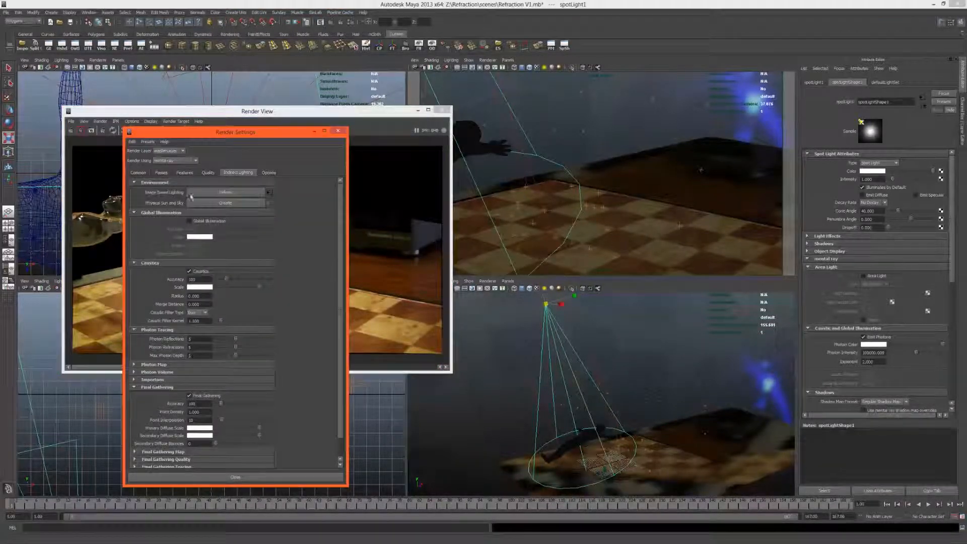
left_click(163, 173)
left_click(280, 195)
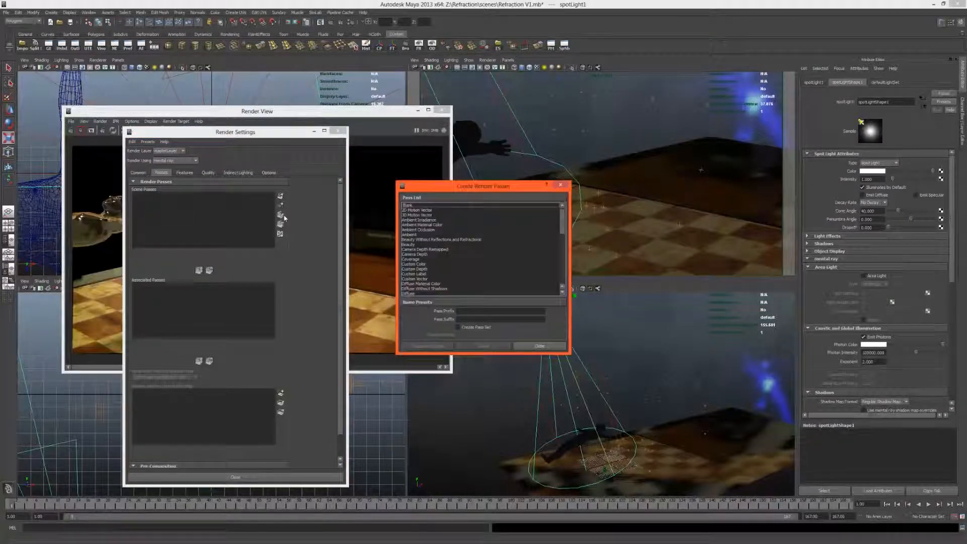
scroll(428, 286, "down", 10)
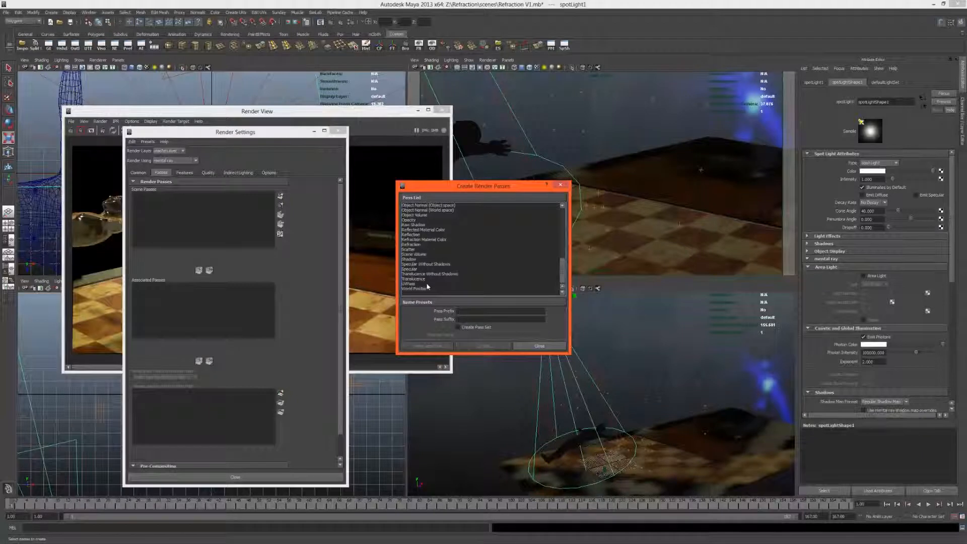
scroll(427, 287, "up", 4)
left_click(413, 215)
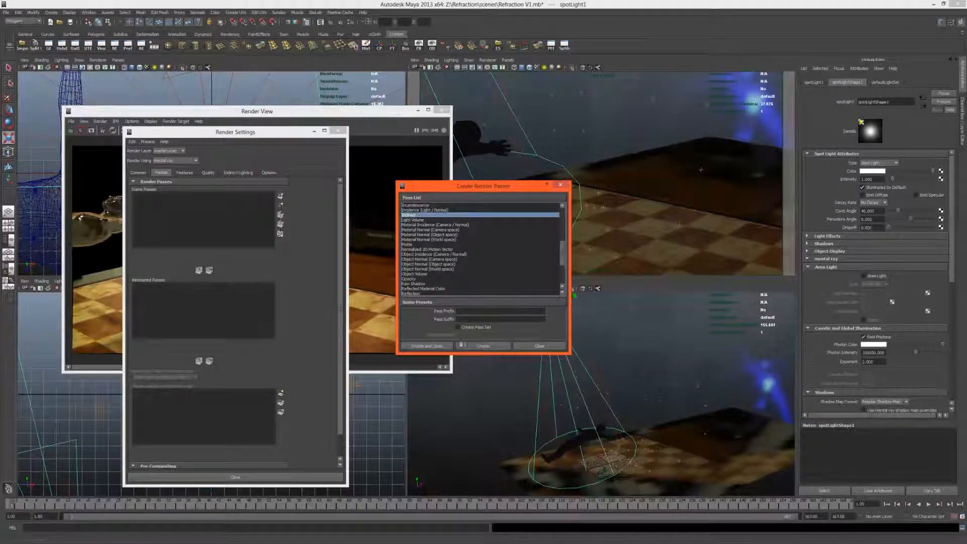
left_click(446, 345)
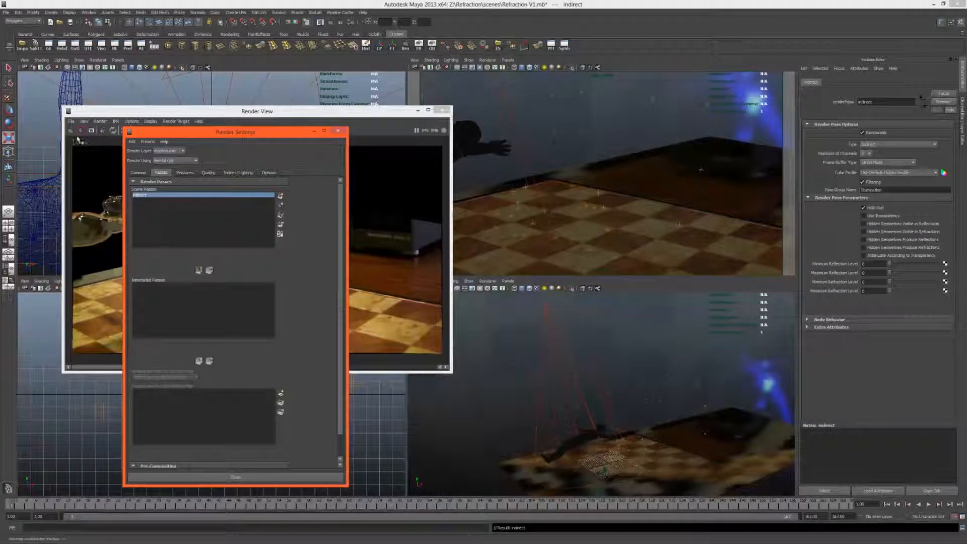
- Re-render the frame and check whether the Indirect pass can be loaded
left_click(97, 146)
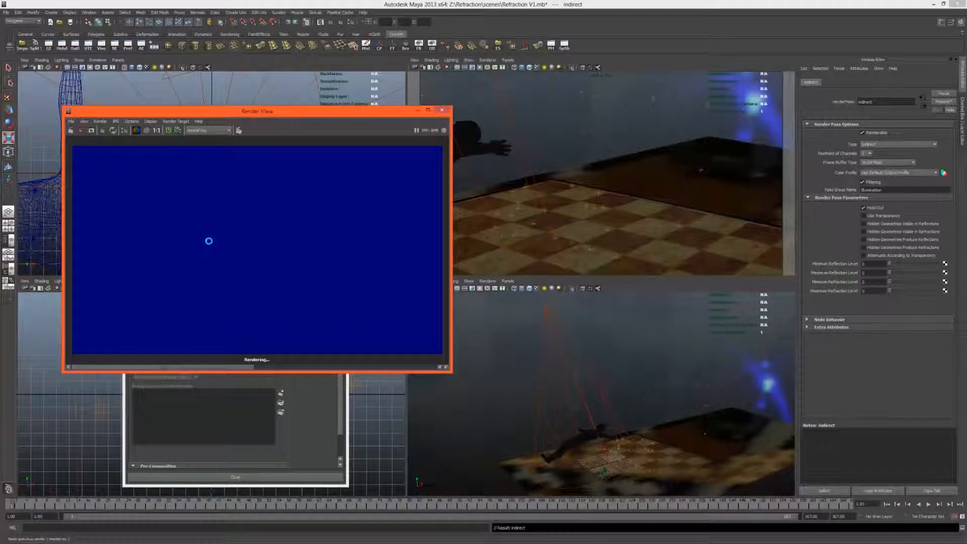
left_click(71, 121)
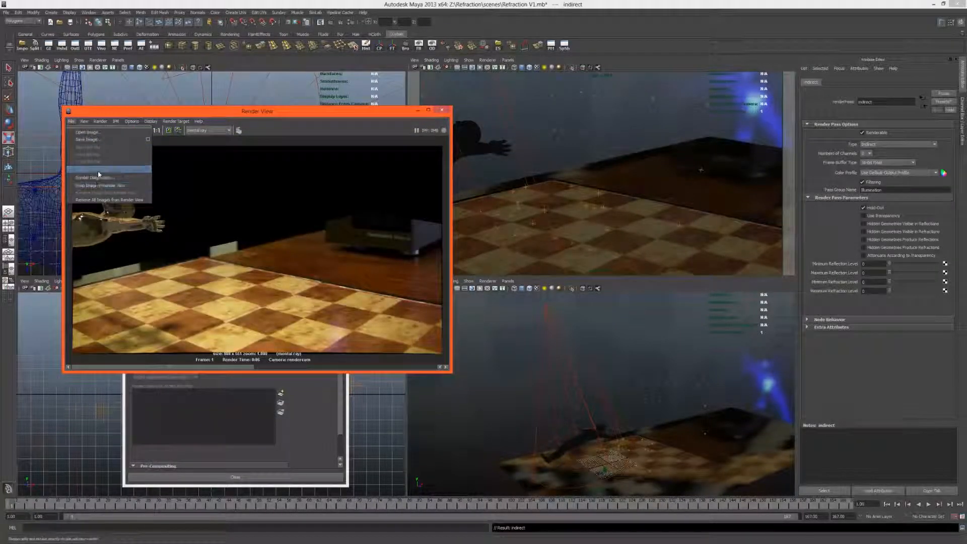
- Set the output image format to OpenEXR and the framebuffer data type to RGBA (Float) 4x32 Bit
left_click(350, 22)
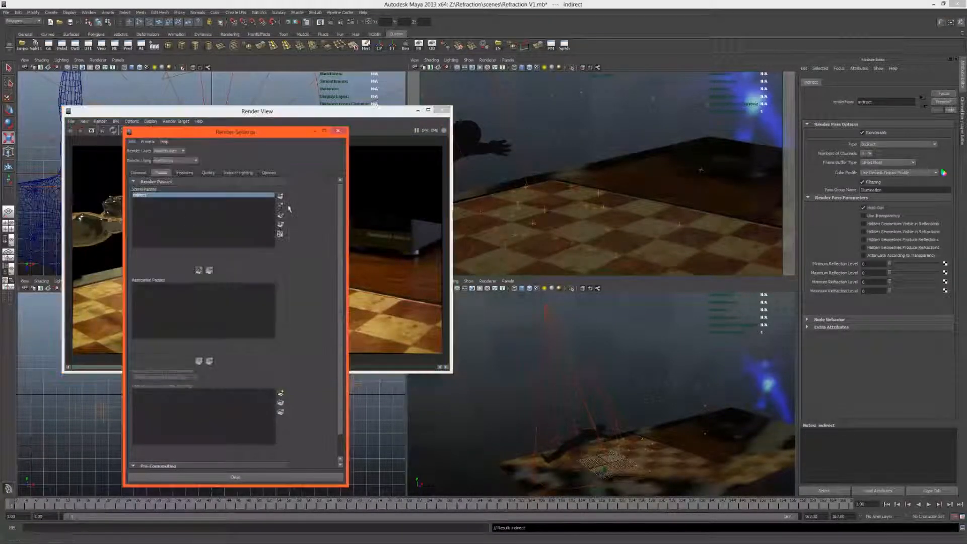
left_click(138, 172)
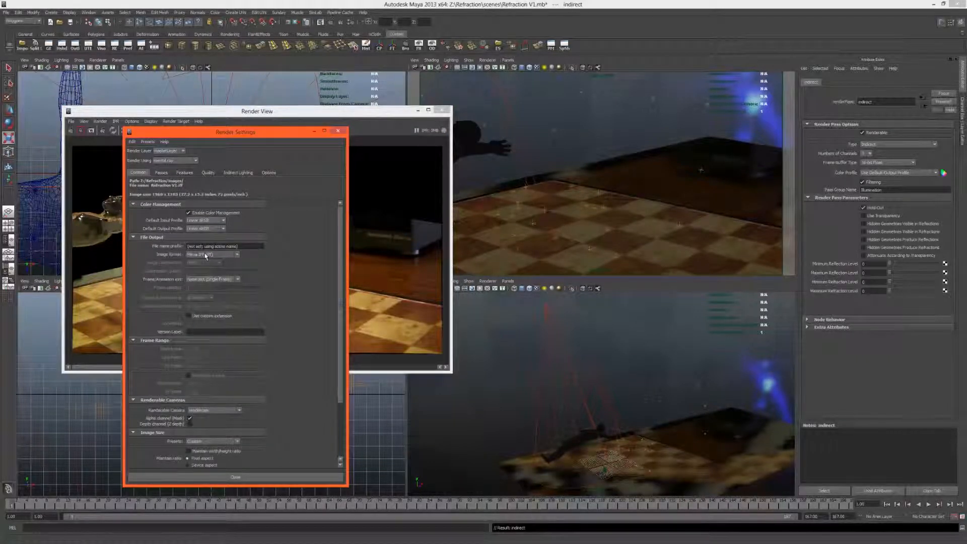
left_click(205, 255)
left_click(206, 283)
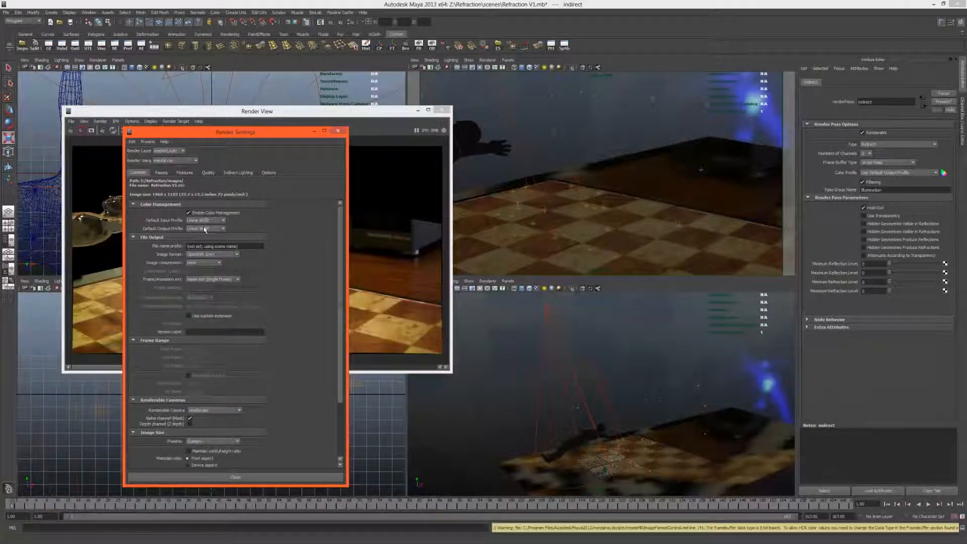
left_click(208, 172)
scroll(184, 433, "down", 10)
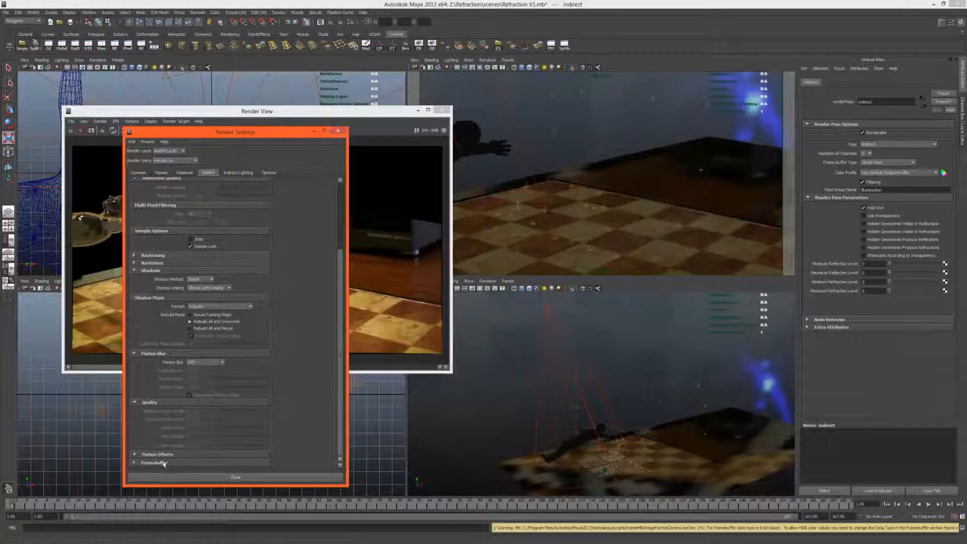
left_click(211, 402)
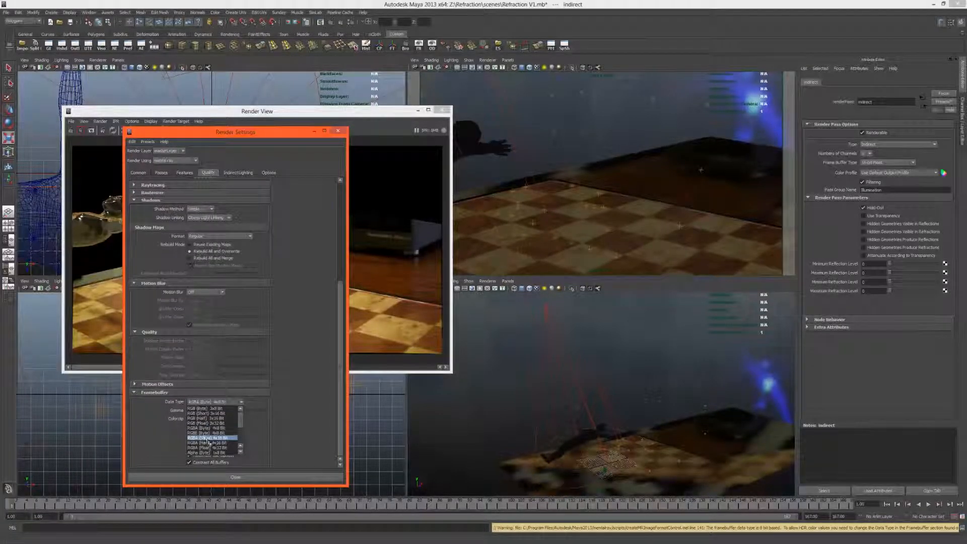
left_click(227, 448)
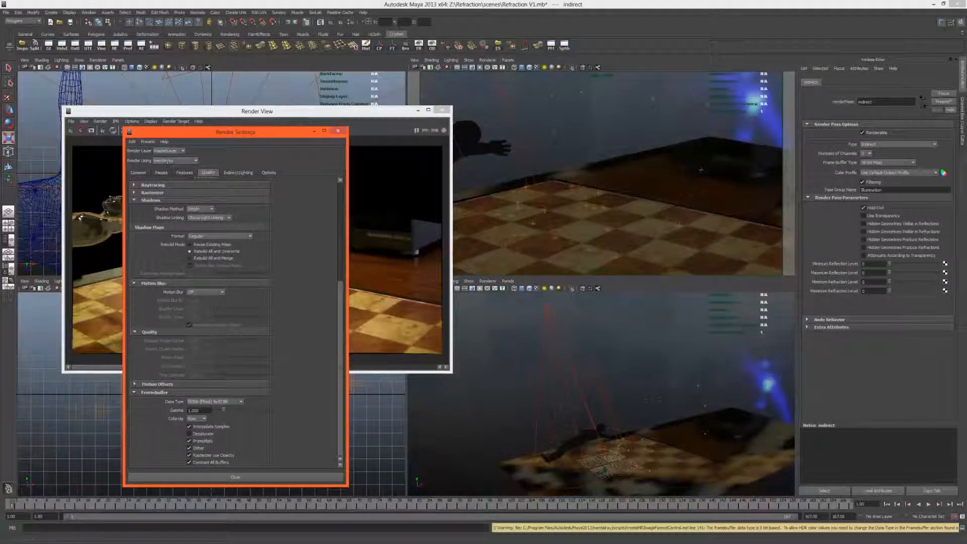
- Associate the Indirect pass with the master layer and view that pass from a new render
left_click(98, 155)
left_click(71, 122)
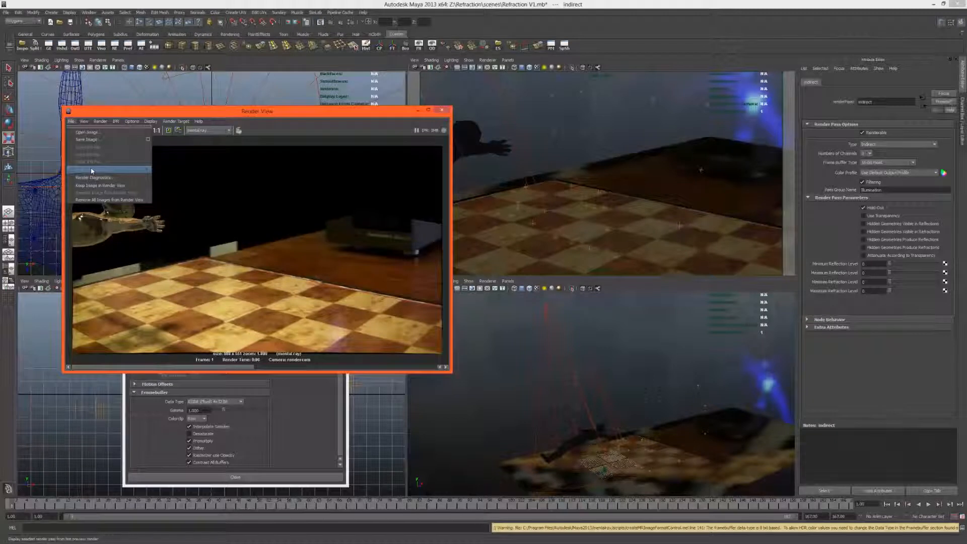
left_click(92, 171)
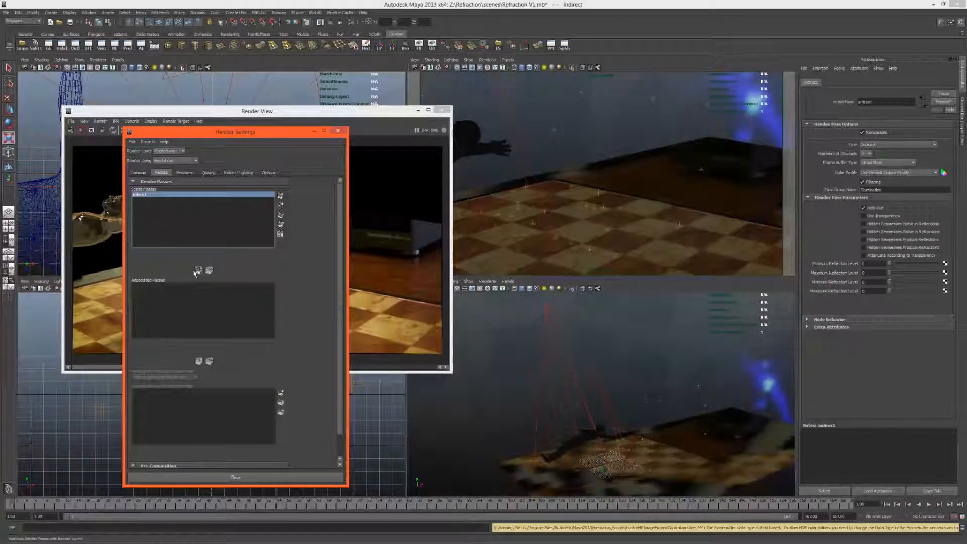
left_click(85, 150)
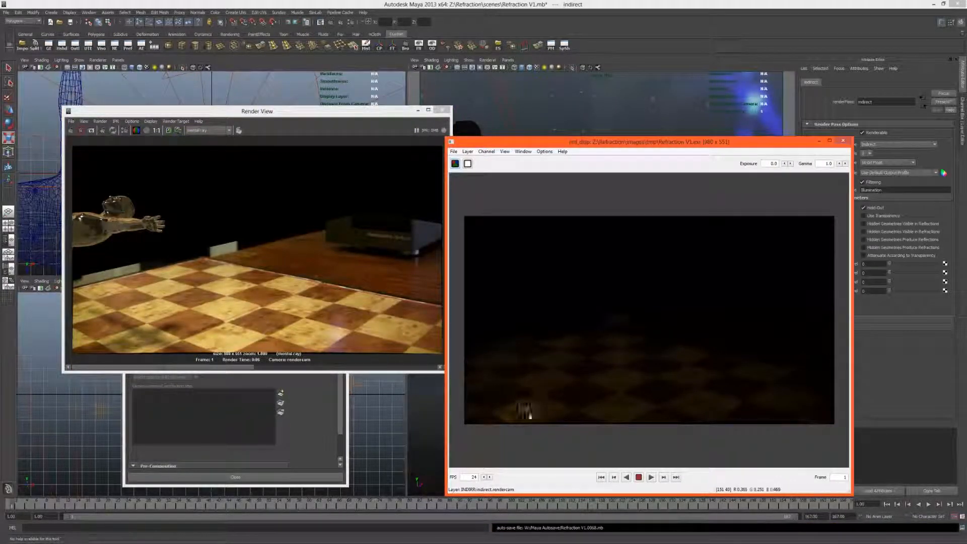
left_click(819, 142)
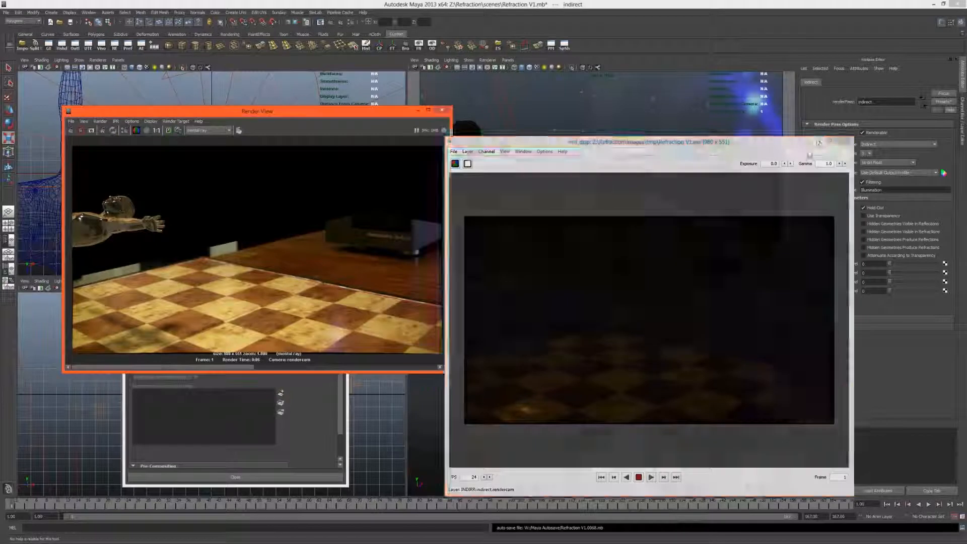
- Select the spot light and change its number of Caustic Photons
left_click(341, 23)
left_click(557, 325)
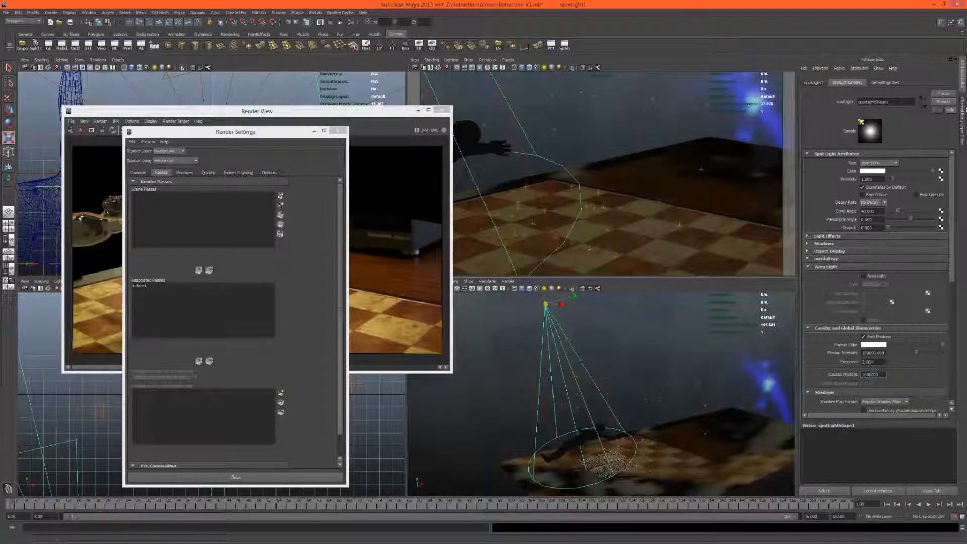
- Copy the master render layer and name the copy caustics
key("ctrl+a")
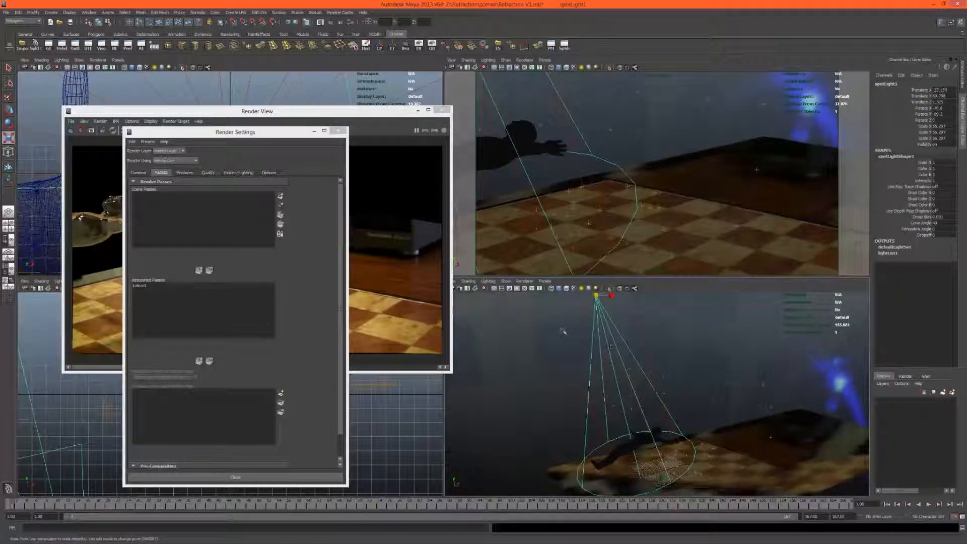
left_click(906, 376)
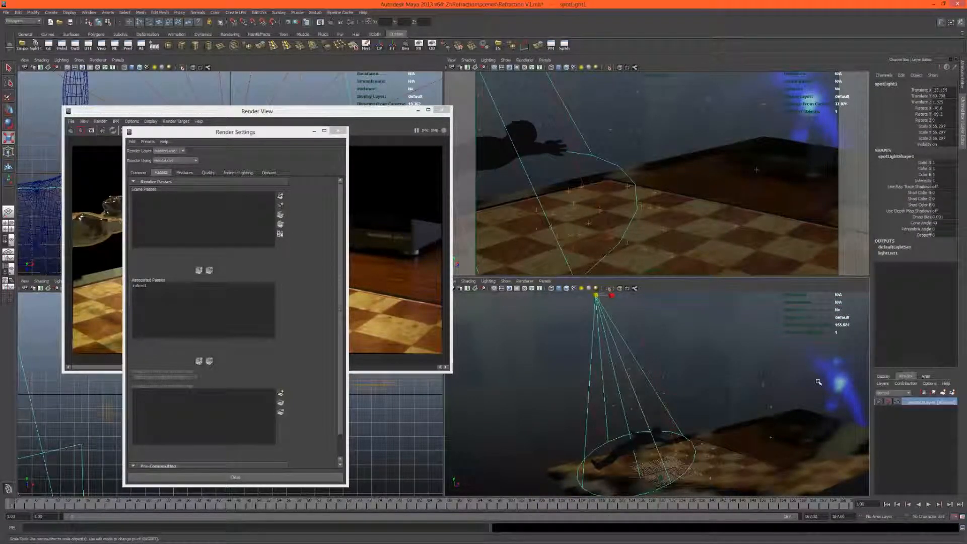
right_click(919, 404)
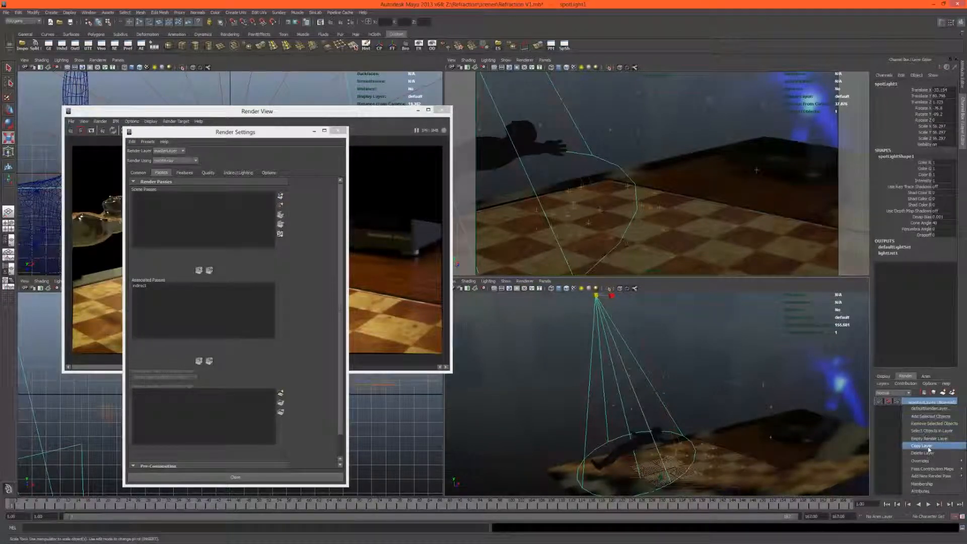
left_click(931, 448)
double_click(912, 404)
type("caustics")
key("Return")
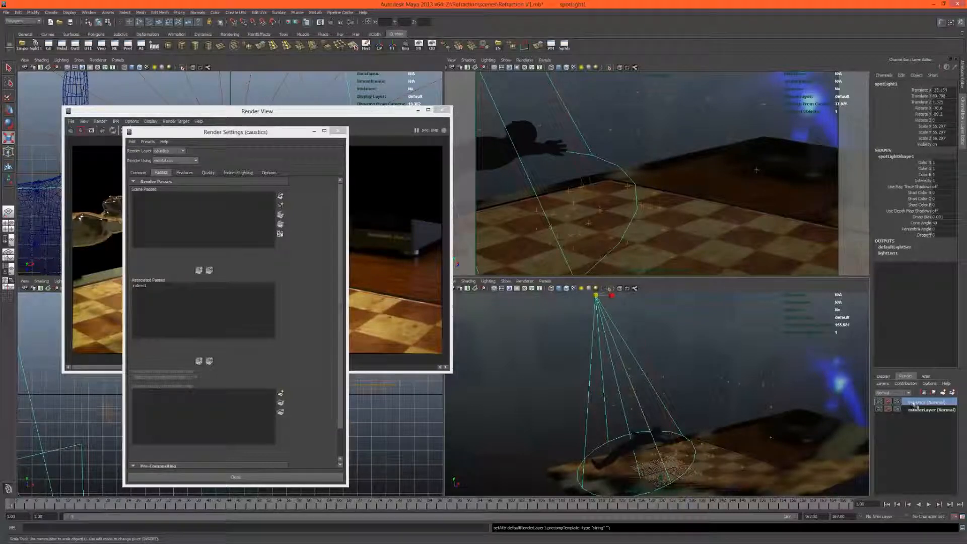
- Hide the chessboard object in the caustics layer
left_click(729, 463)
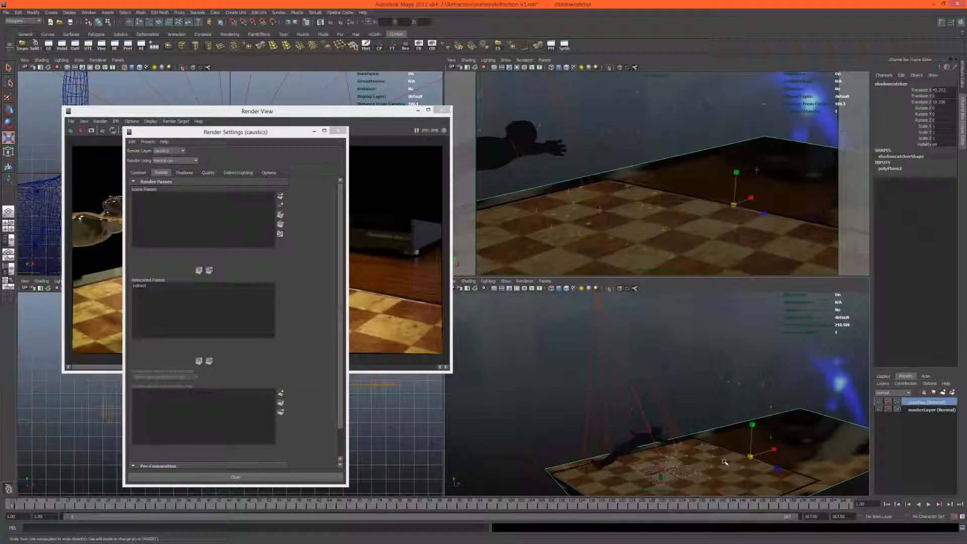
left_click(726, 456)
key("ctrl+h")
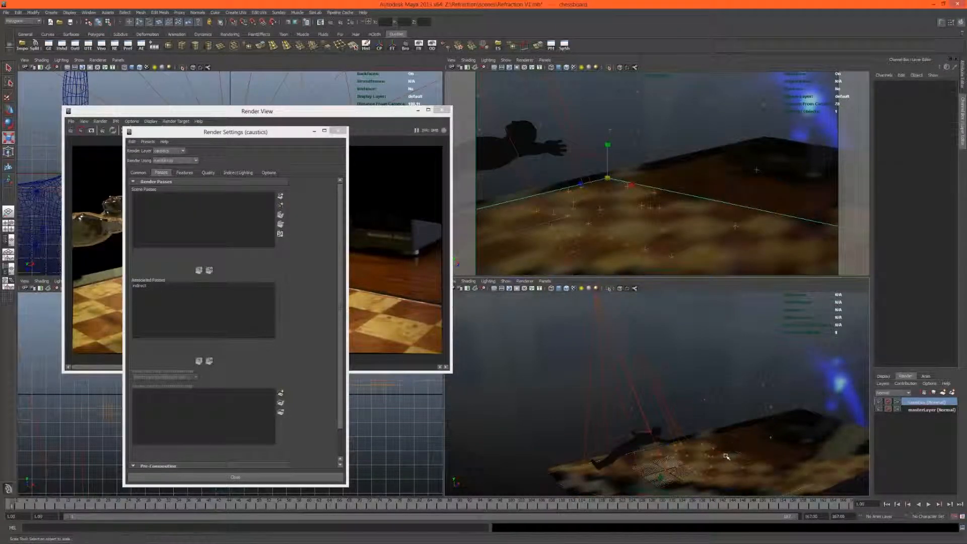
- Assign the lambert1 material from the Hypershade to the shadowcatcher plane
left_click(62, 49)
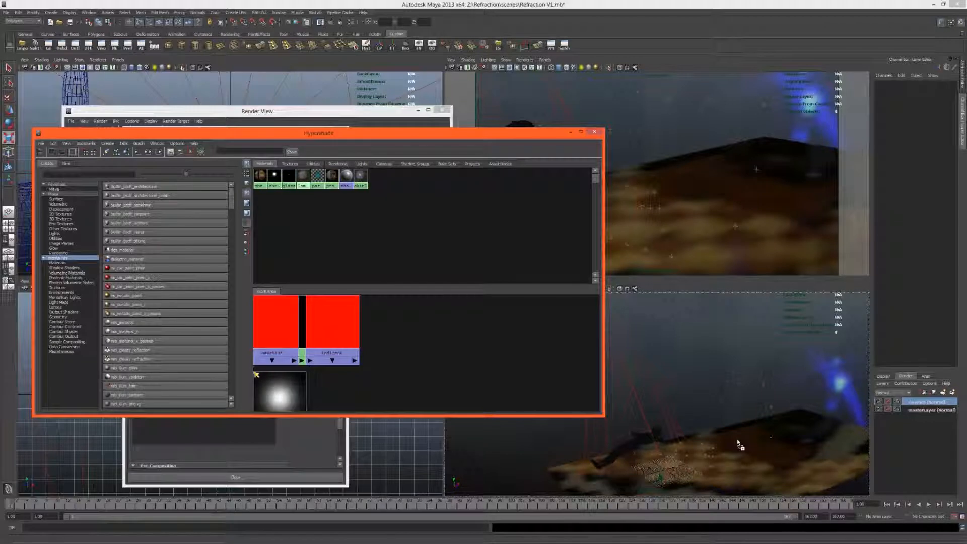
middle_click_drag(739, 445, 739, 445)
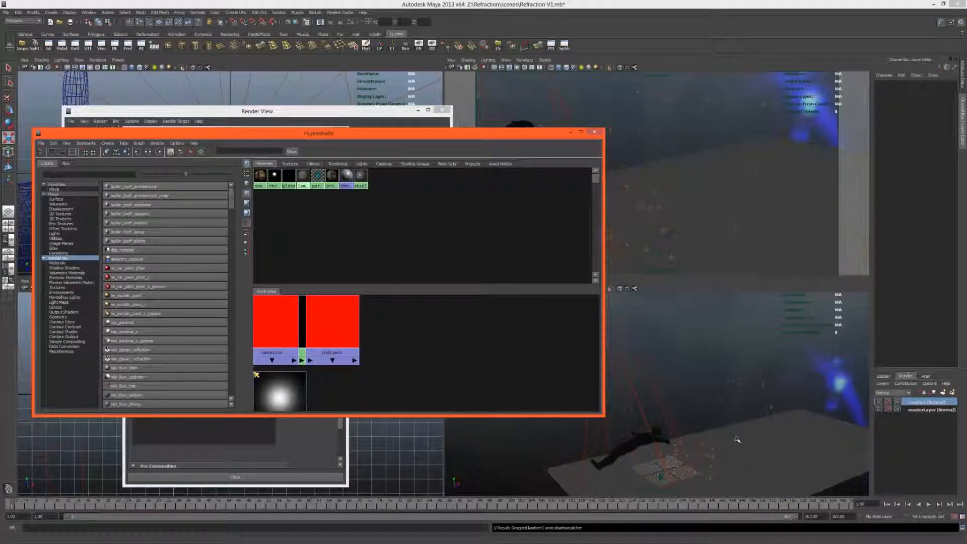
- Set the Diffuse value of the lambert1 material to 1
left_click(962, 81)
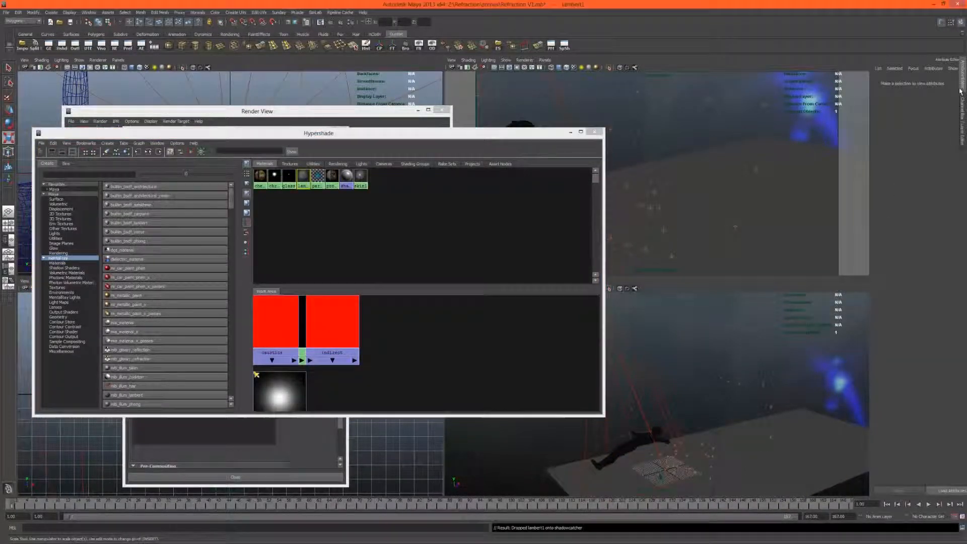
left_click_drag(879, 208, 857, 210)
type("1")
key("Return")
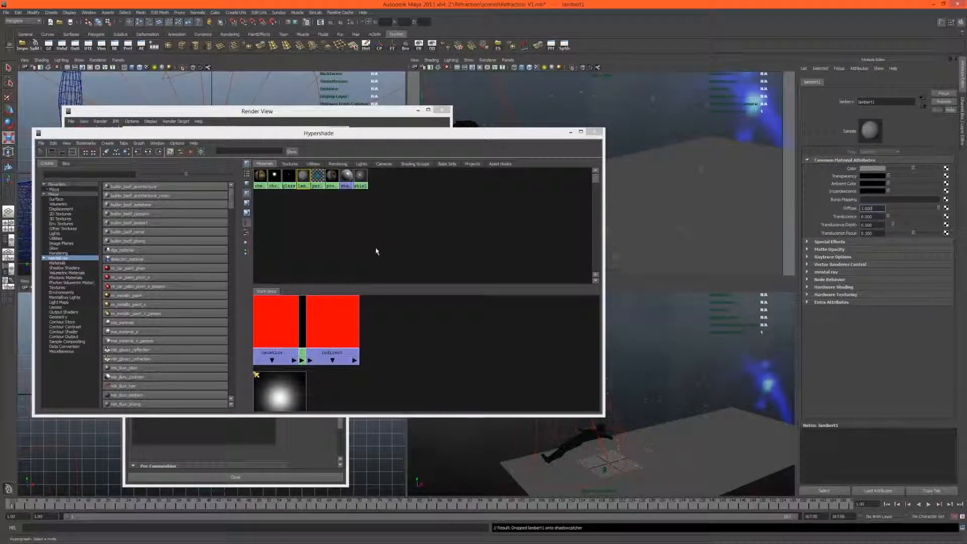
- Turn off Primary Visibility and Casts Shadows for the man mesh in the caustics layer
left_click(595, 435)
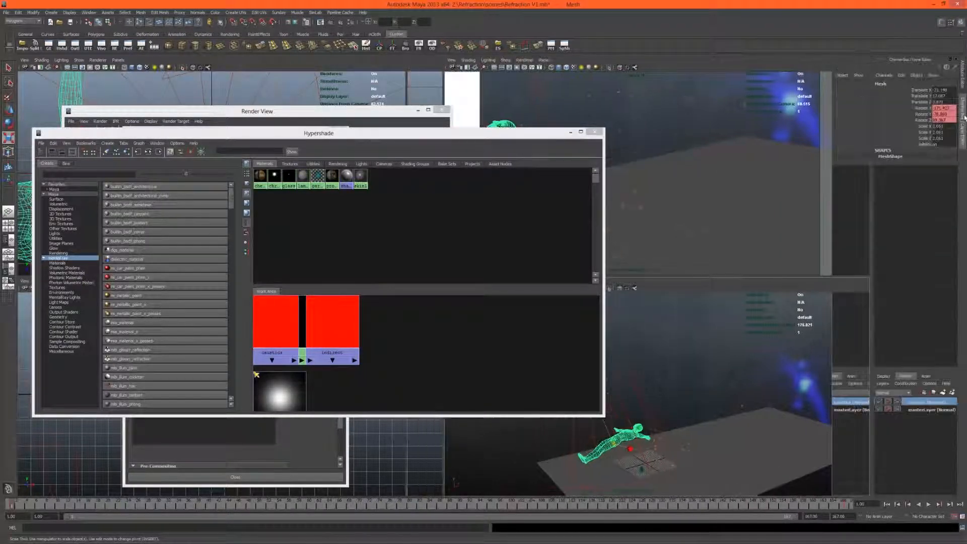
left_click(844, 170)
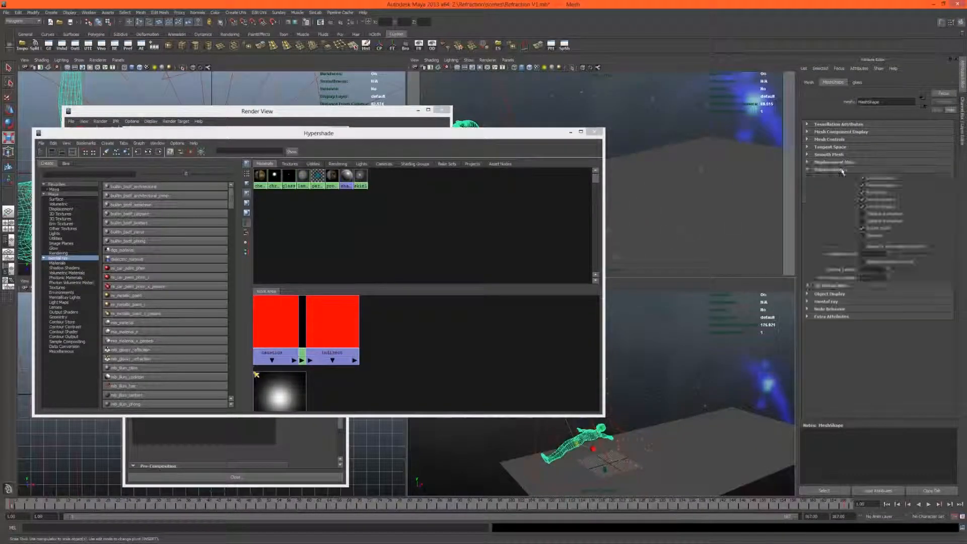
left_click(881, 201)
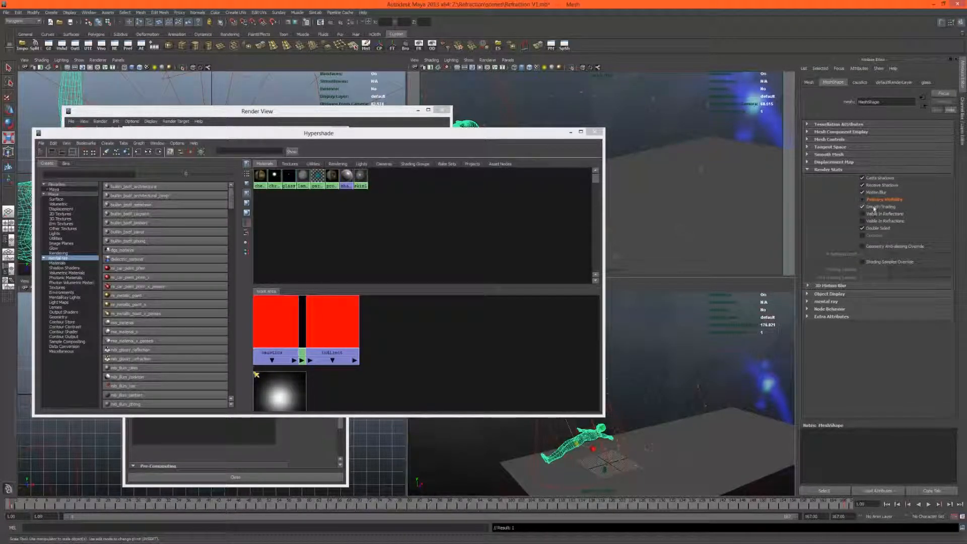
left_click(879, 178)
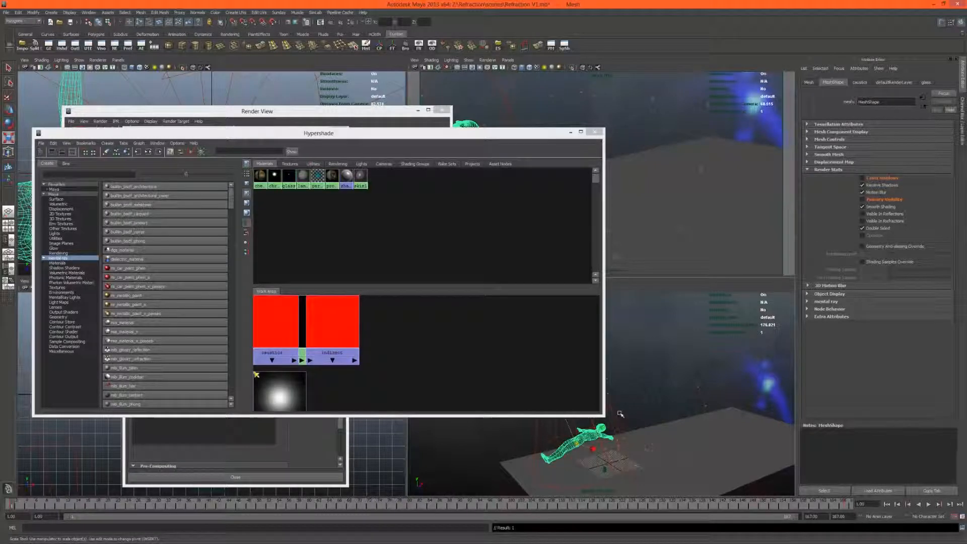
left_click(649, 202)
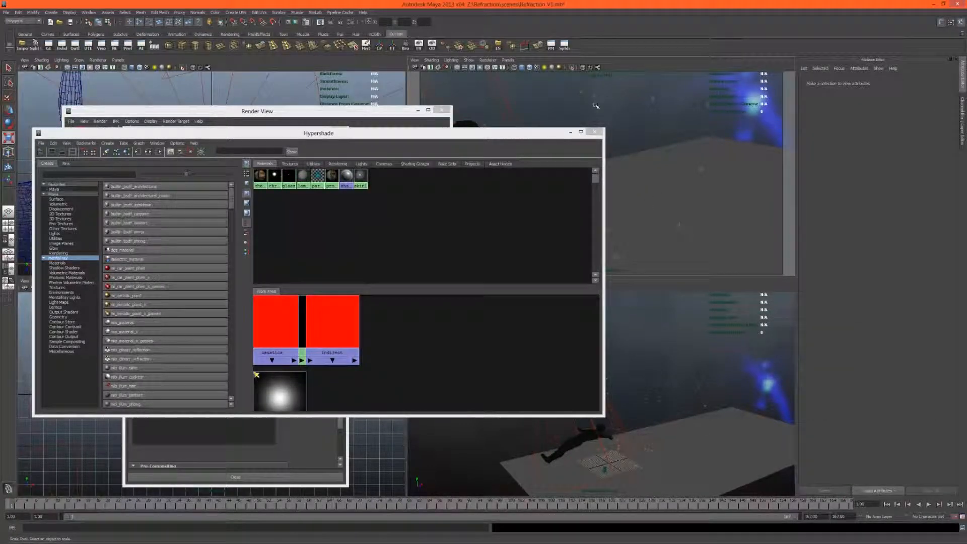
- Render the caustics layer and load its indirect render pass for viewing
left_click(330, 22)
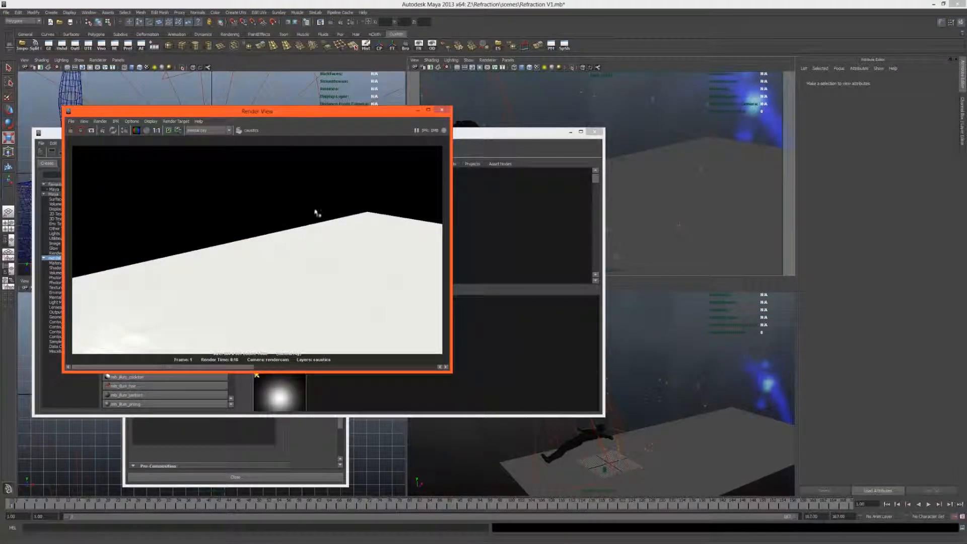
left_click(74, 121)
mouse_move(116, 167)
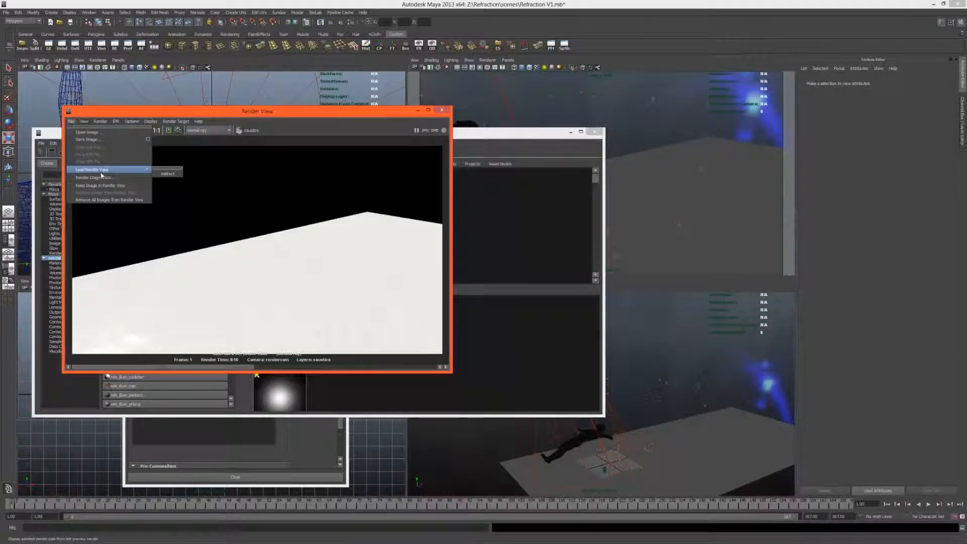
left_click(158, 174)
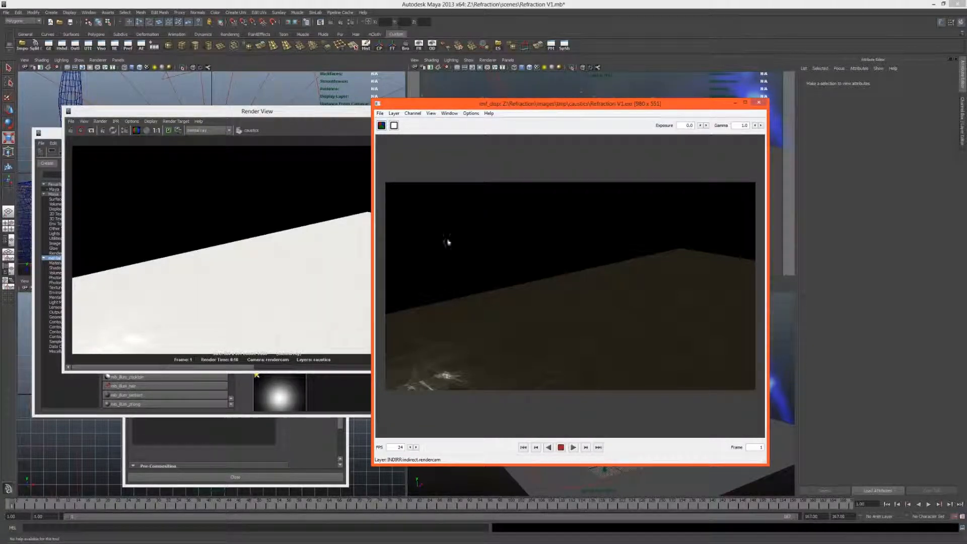
left_click(61, 45)
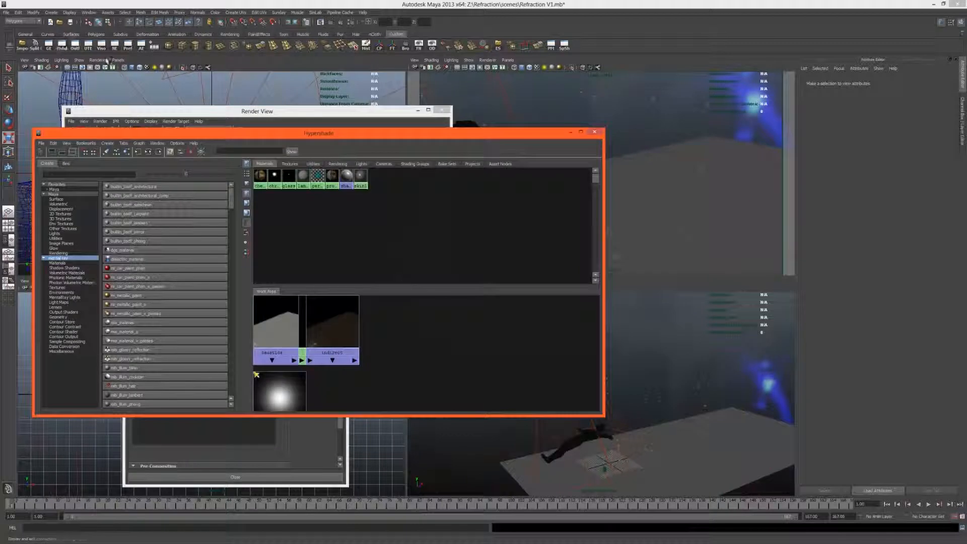
- Select the spot light and increase its number of Caustic Photons
left_click(560, 421)
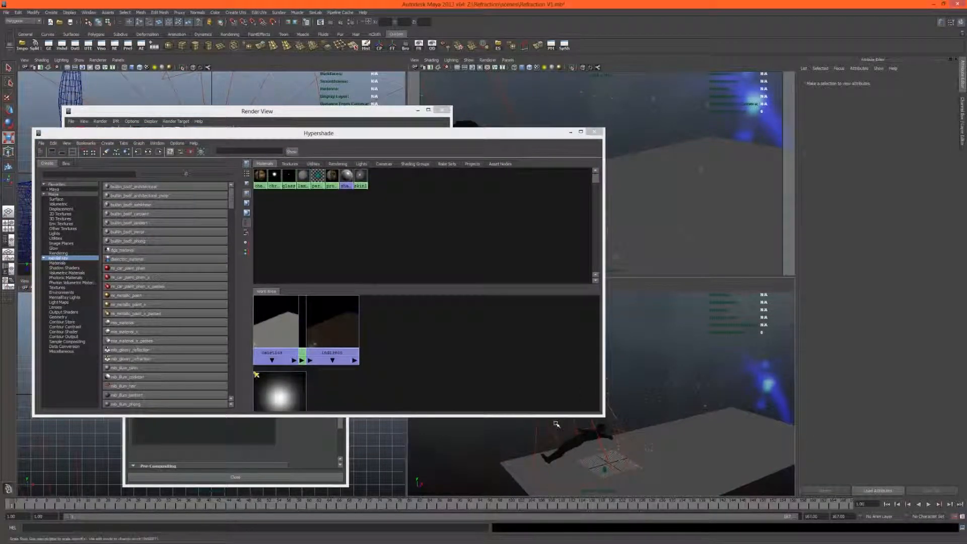
left_click(554, 424)
left_click(882, 375)
type("0000000")
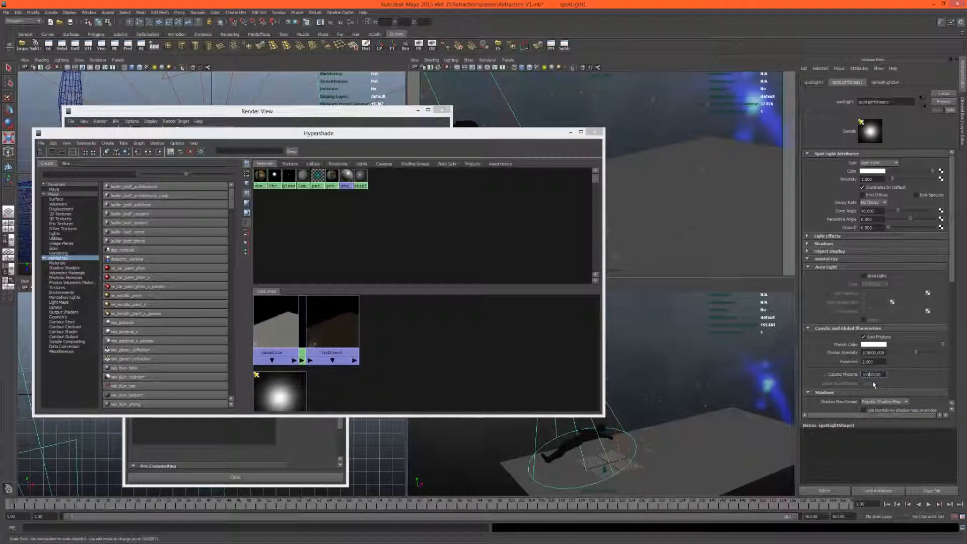
left_click(311, 239)
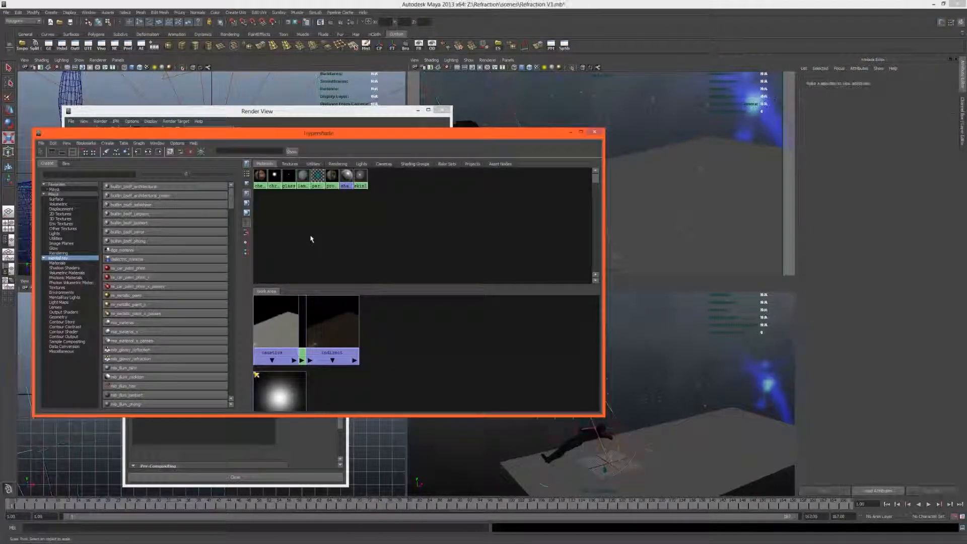
- Bring up the render layer list and minimize the Hypershade window
left_click(959, 130)
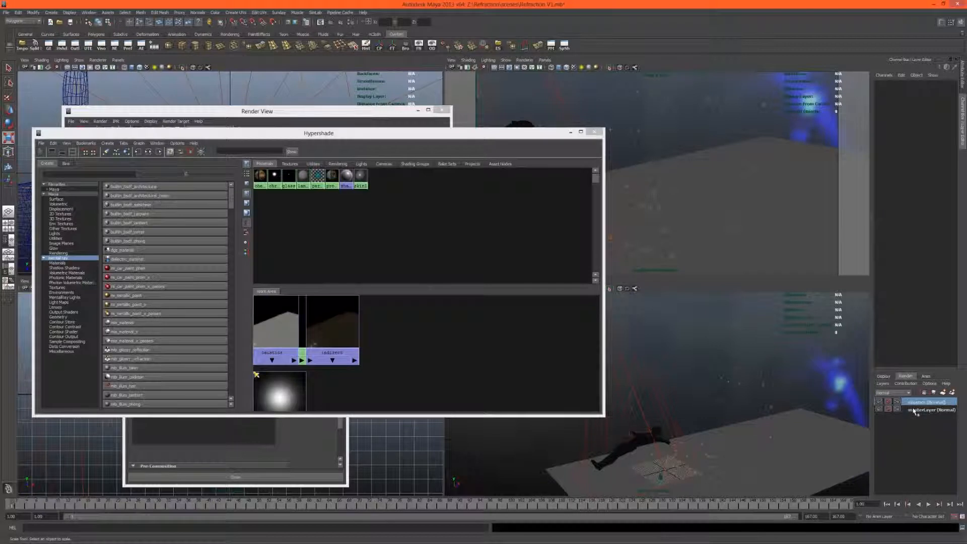
left_click(661, 465)
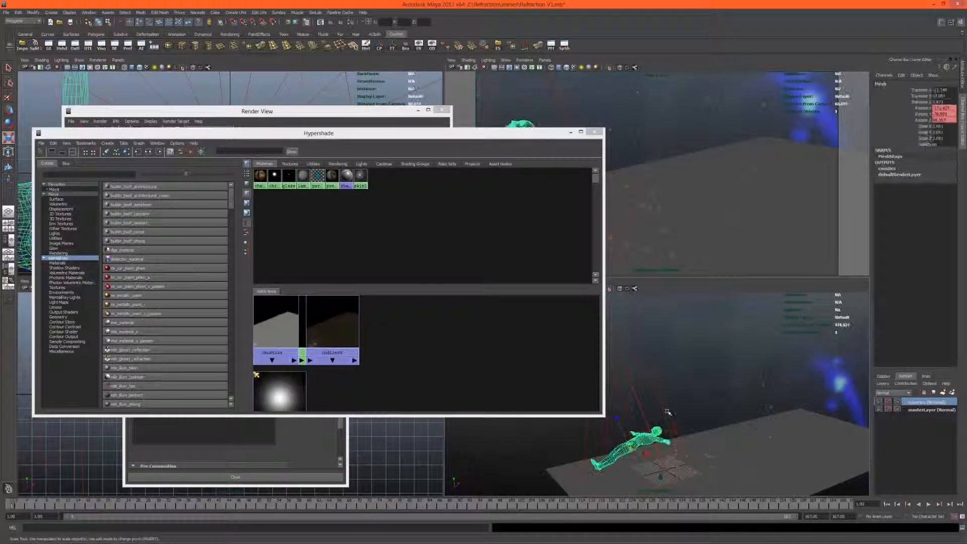
left_click_drag(524, 135, 527, 211)
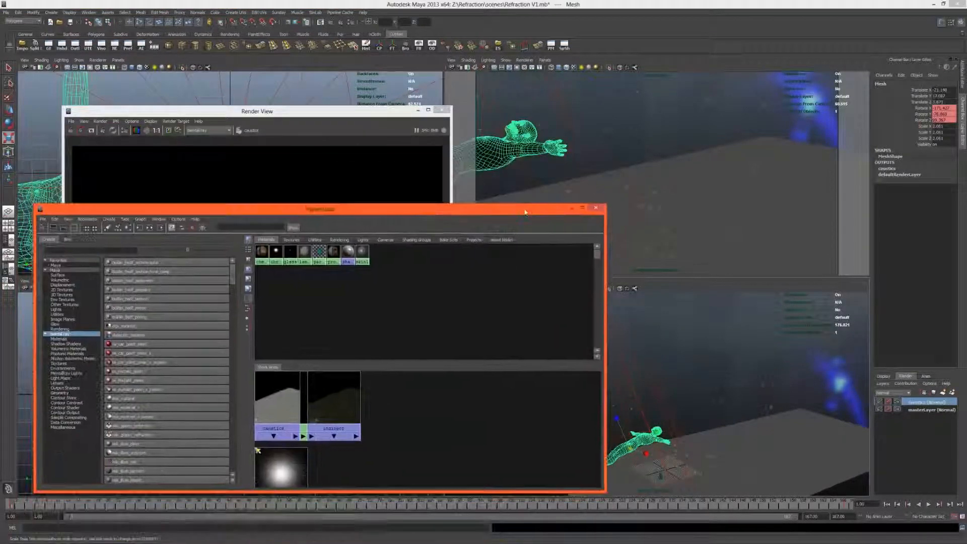
left_click(639, 132)
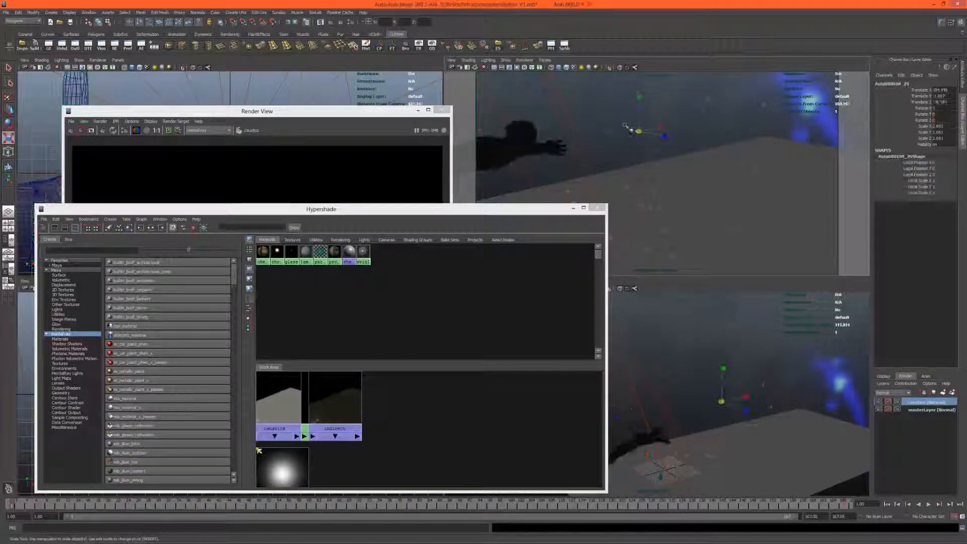
left_click(573, 208)
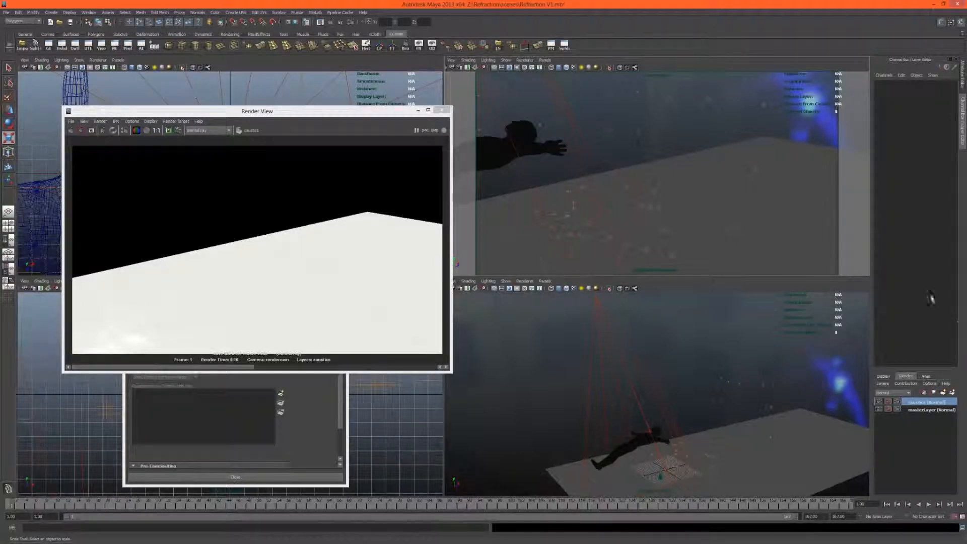
- Copy the master render layer and name the copy man
left_click(915, 410)
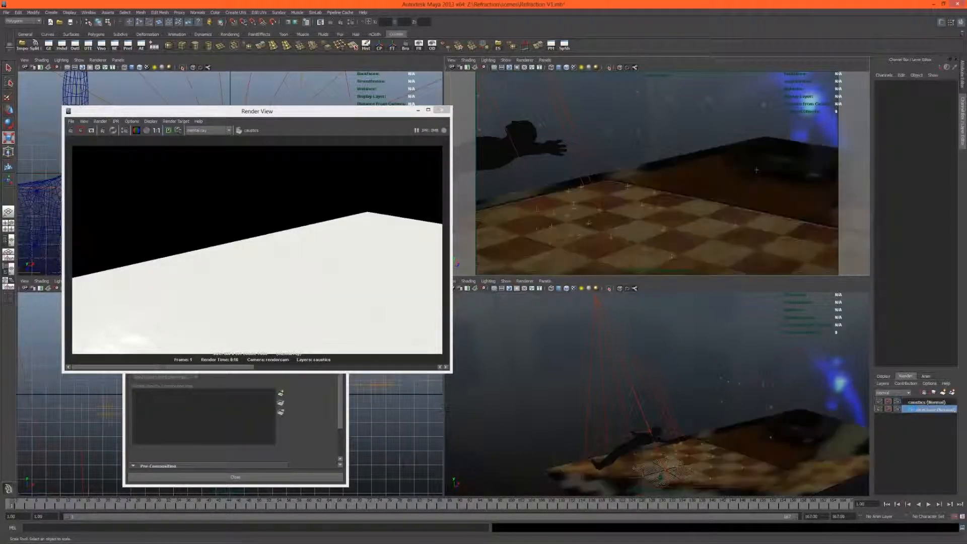
right_click(913, 411)
left_click(915, 454)
left_click(916, 411)
left_click(916, 402)
double_click(916, 403)
type("man")
key("Return")
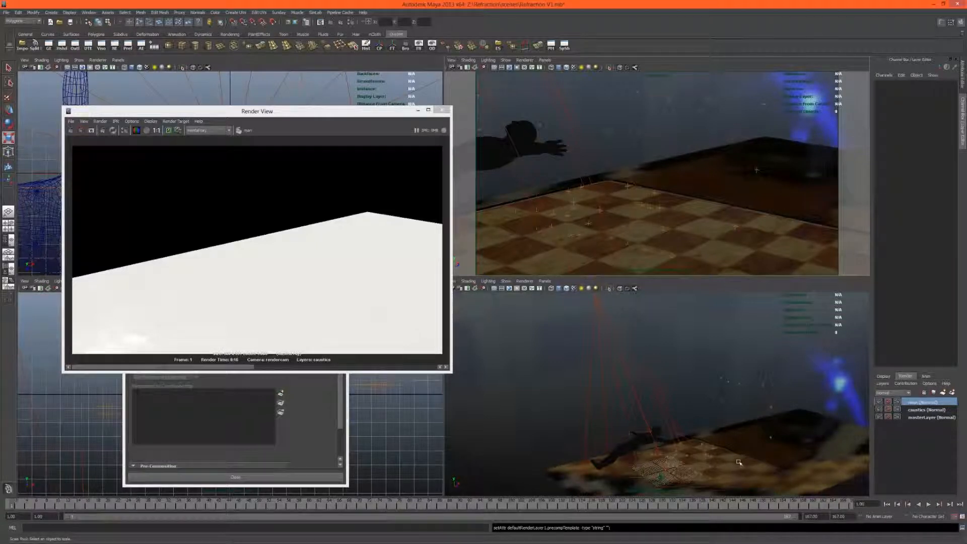
- Turn off Primary Visibility for the shadowcatcher plane and the chessboard in the man layer
left_click(739, 462)
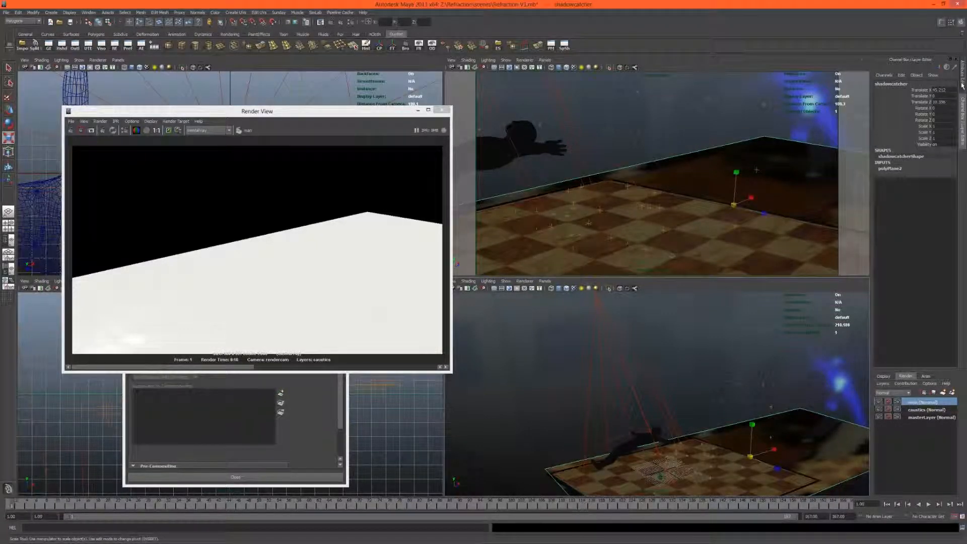
left_click(963, 85)
left_click(863, 199)
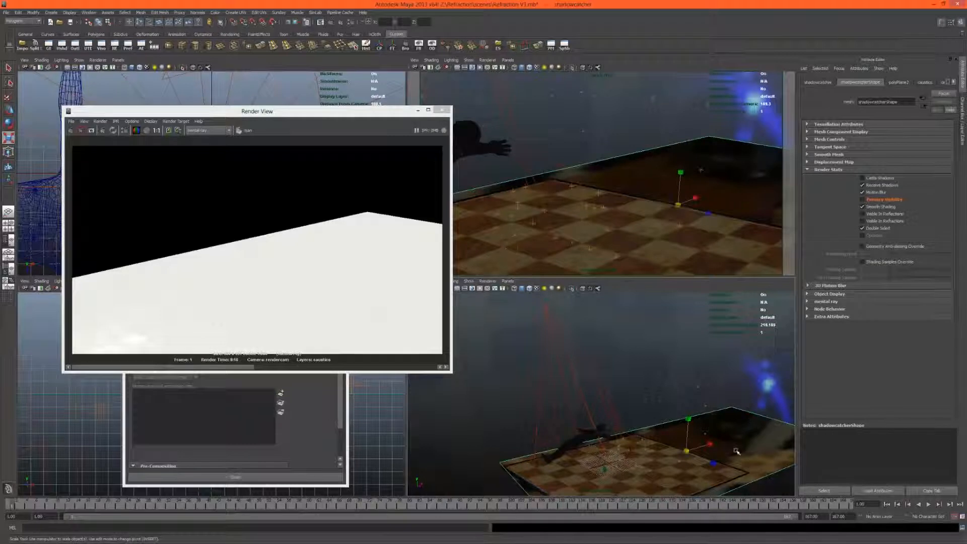
left_click(669, 459)
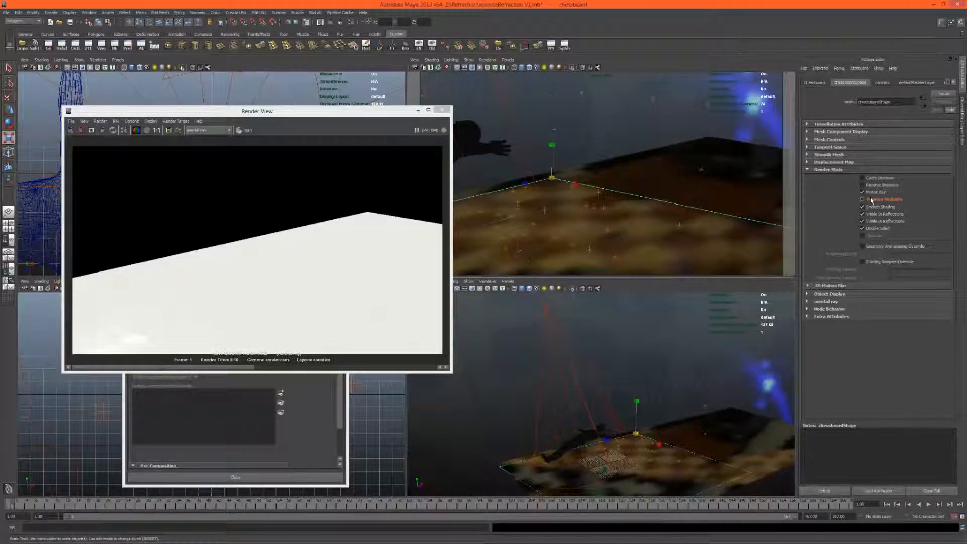
left_click(652, 341)
- Check the render camera's image plane attributes and render the man layer at about frame 49
left_click(420, 68)
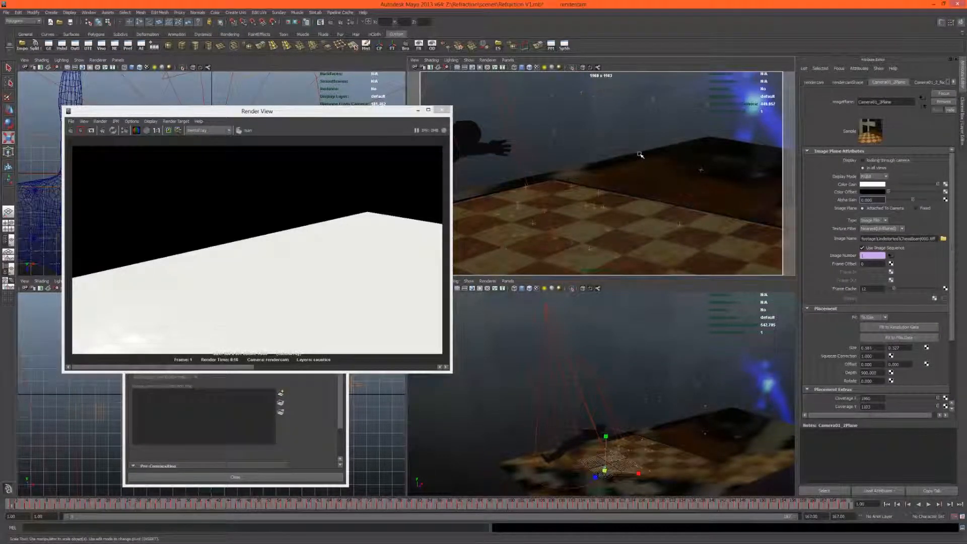
left_click(594, 126)
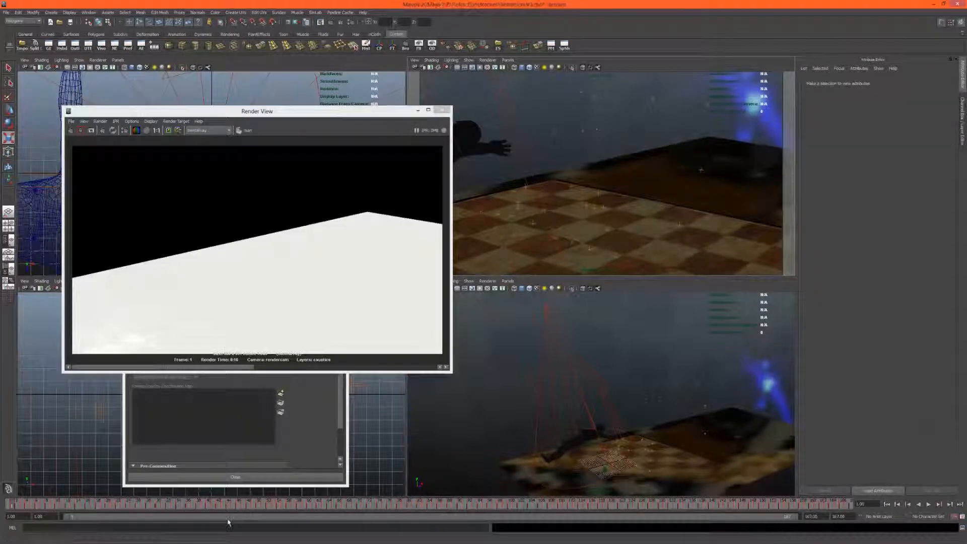
left_click_drag(145, 508, 254, 509)
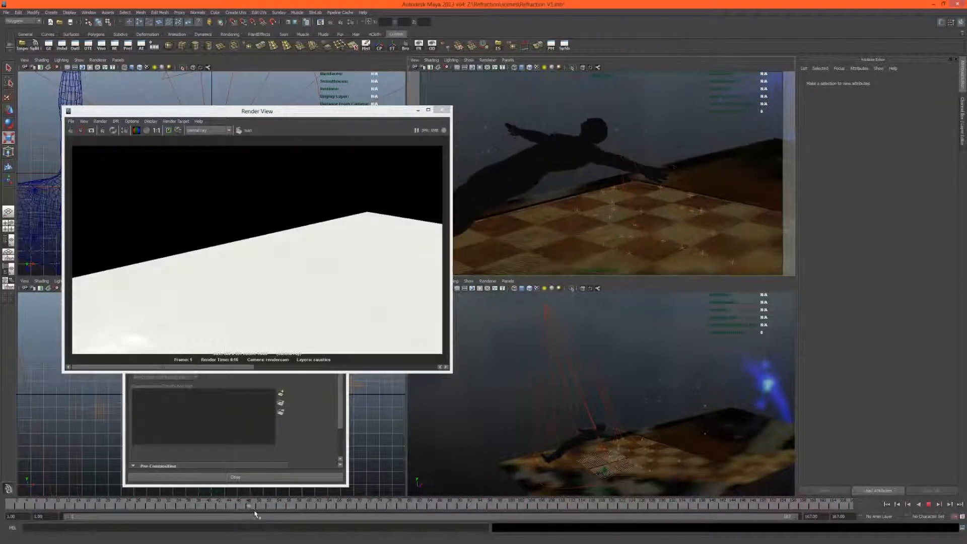
left_click(356, 45)
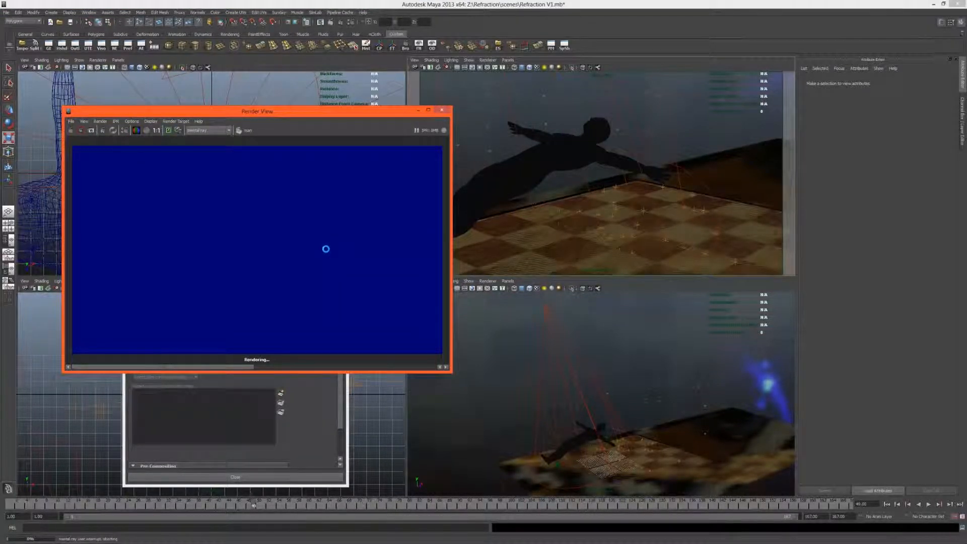
left_click(386, 322)
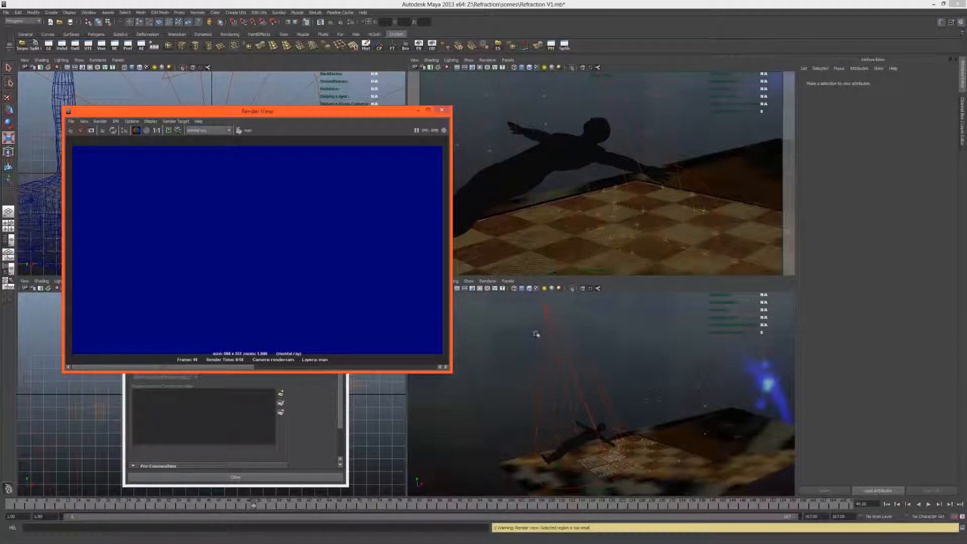
- Delete the spot light and turn off Caustics for the man layer with a layer override in the render settings
left_click(544, 314)
key("Delete")
left_click(351, 21)
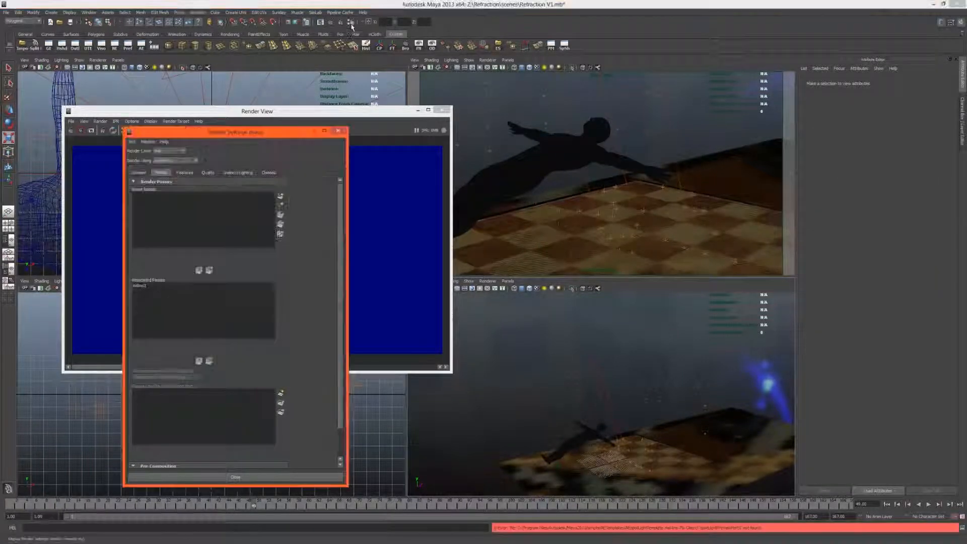
left_click(228, 172)
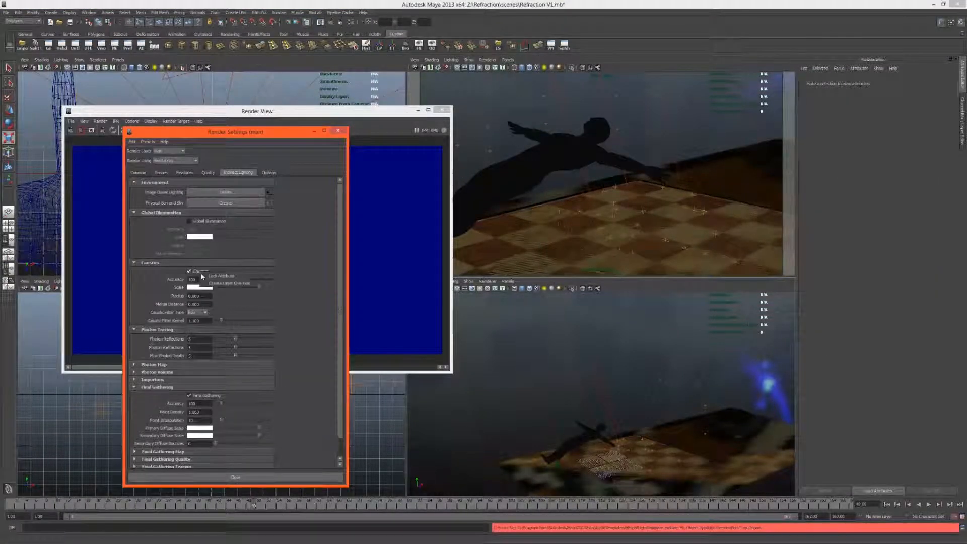
left_click(195, 272)
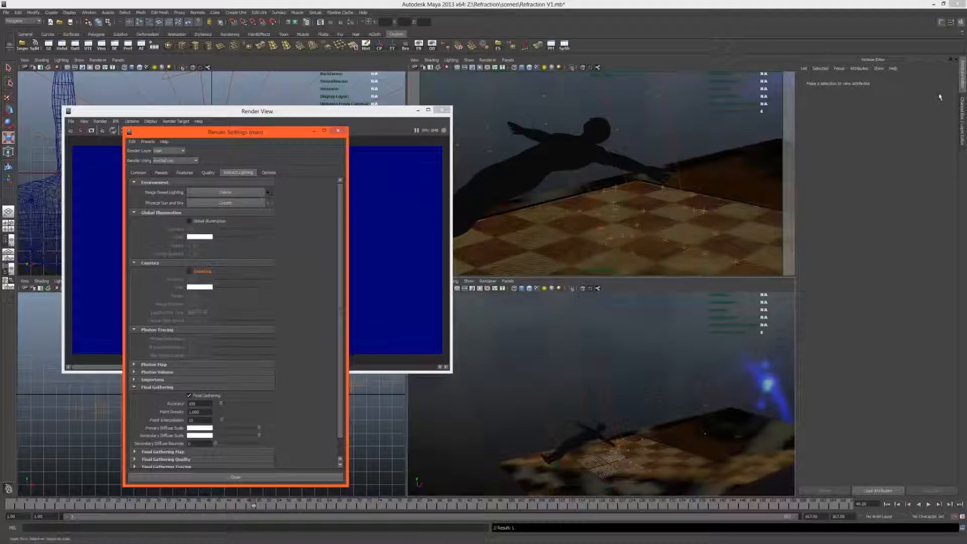
left_click(558, 340)
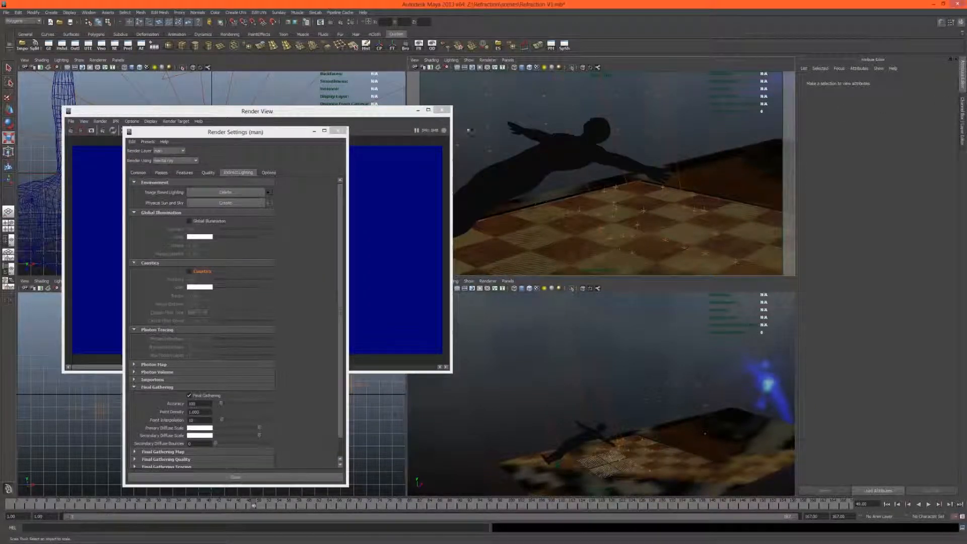
- Render the current frame of the man layer and check its alpha channel against the color image
left_click(330, 23)
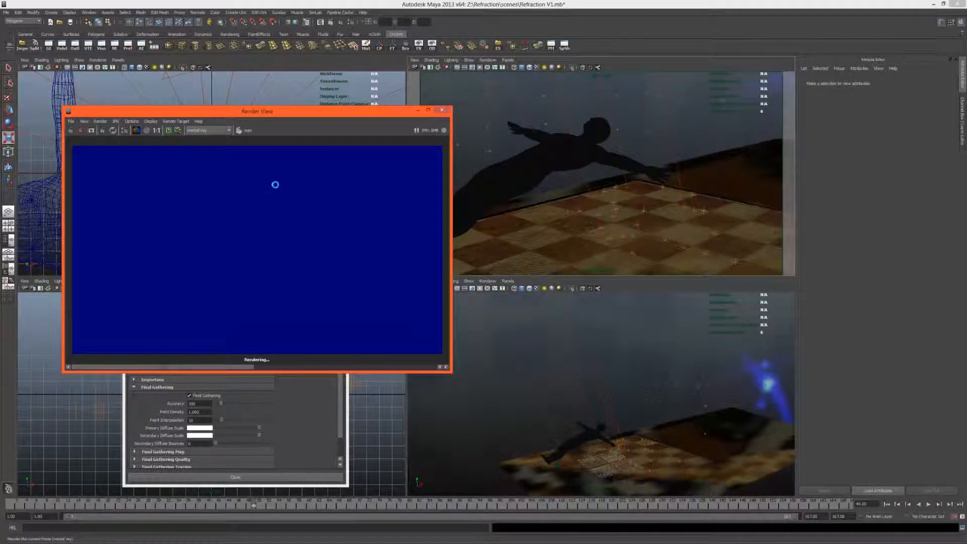
left_click(146, 130)
left_click(137, 133)
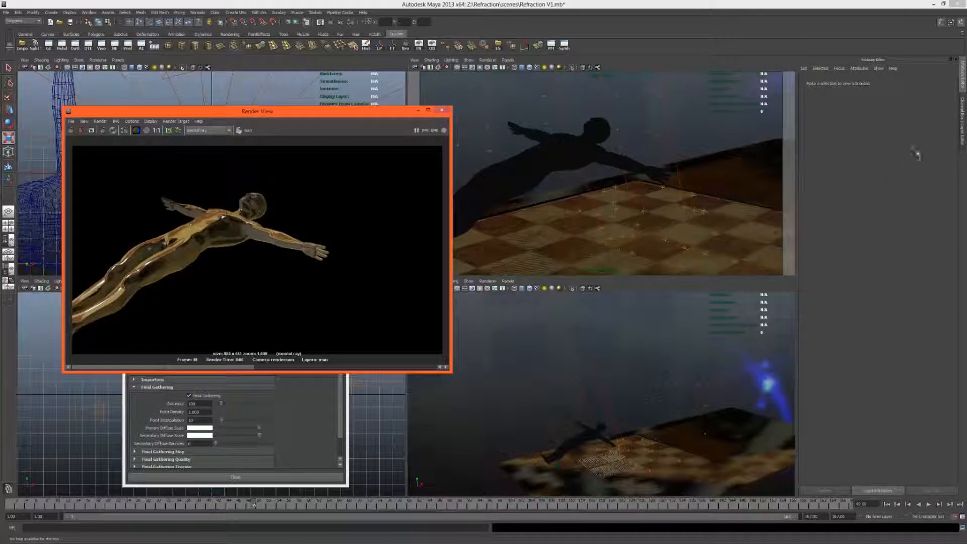
- Bring up the render layer list and compare the man render's alpha channel with its color image again
left_click(962, 139)
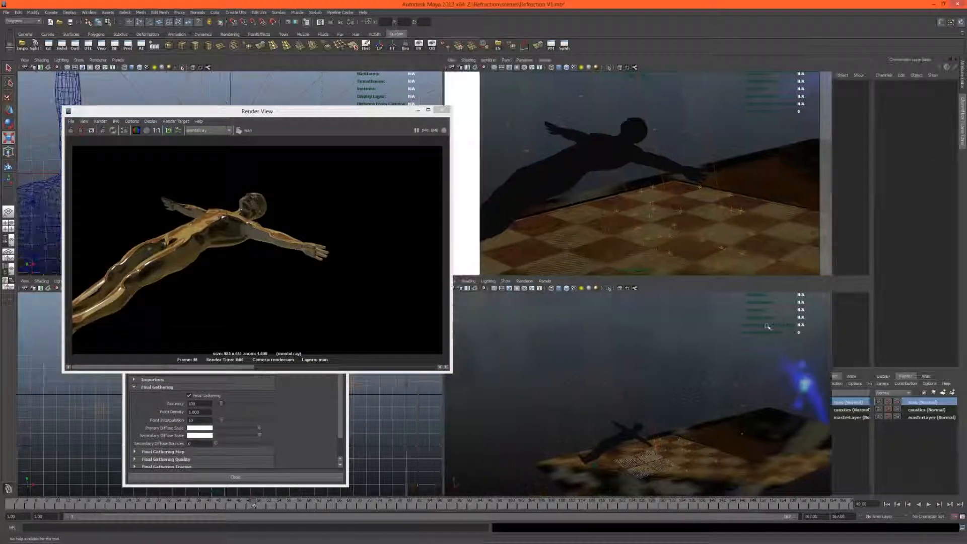
right_click(919, 404)
left_click(907, 424)
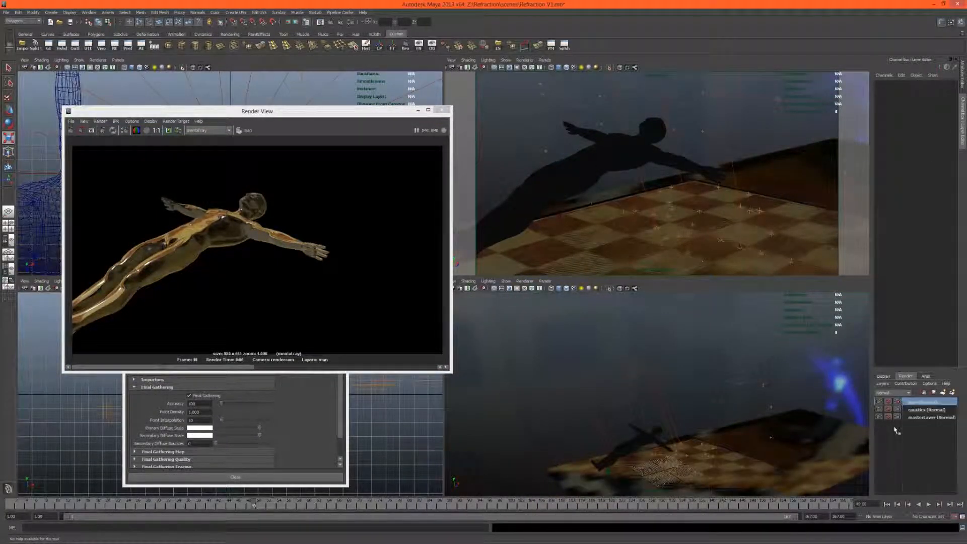
right_click(913, 403)
left_click(130, 165)
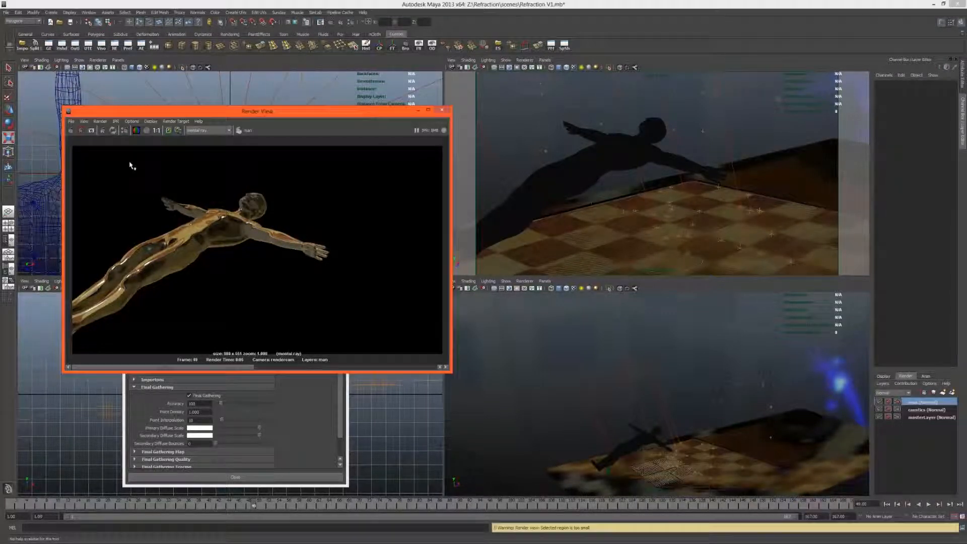
left_click(146, 131)
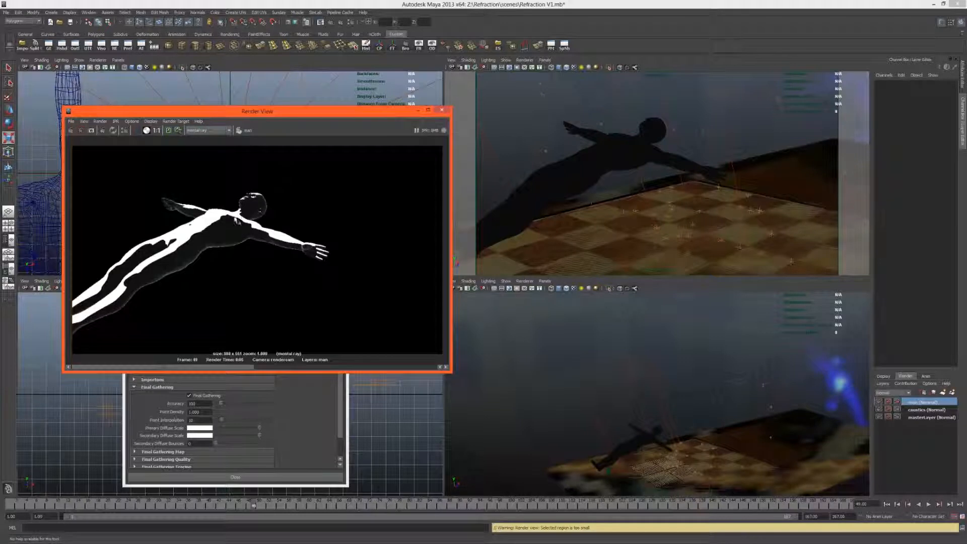
left_click(136, 131)
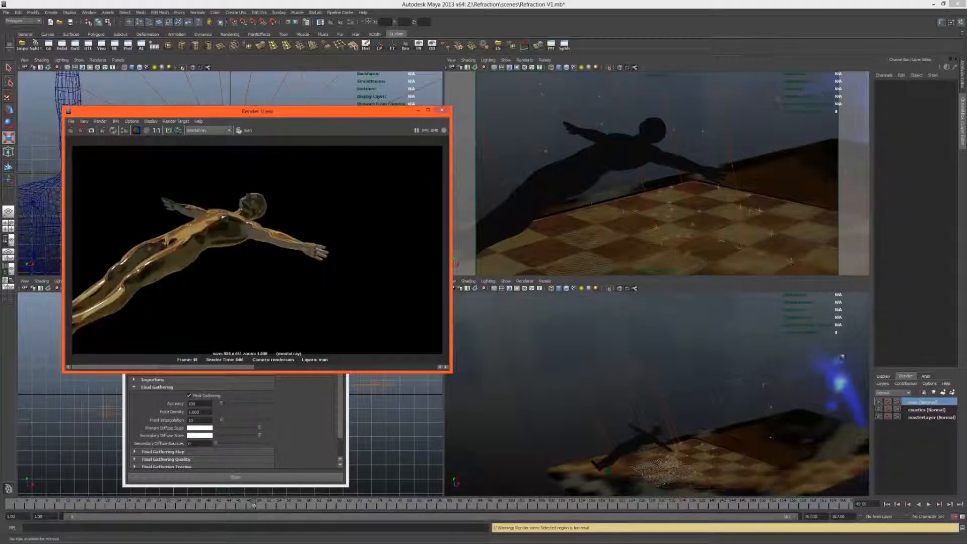
- Copy the man render layer and rename the copy "matte"
right_click(920, 404)
left_click(920, 408)
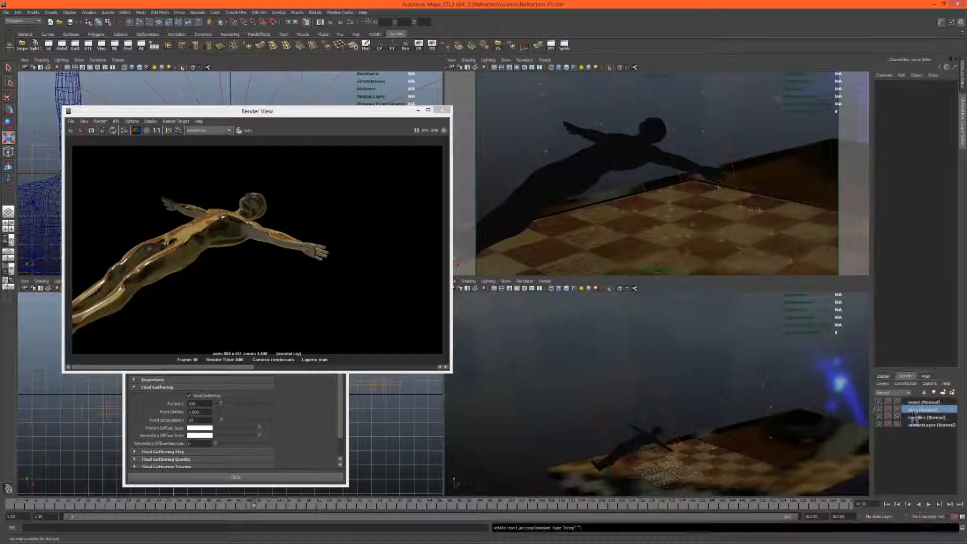
double_click(920, 402)
type("matte")
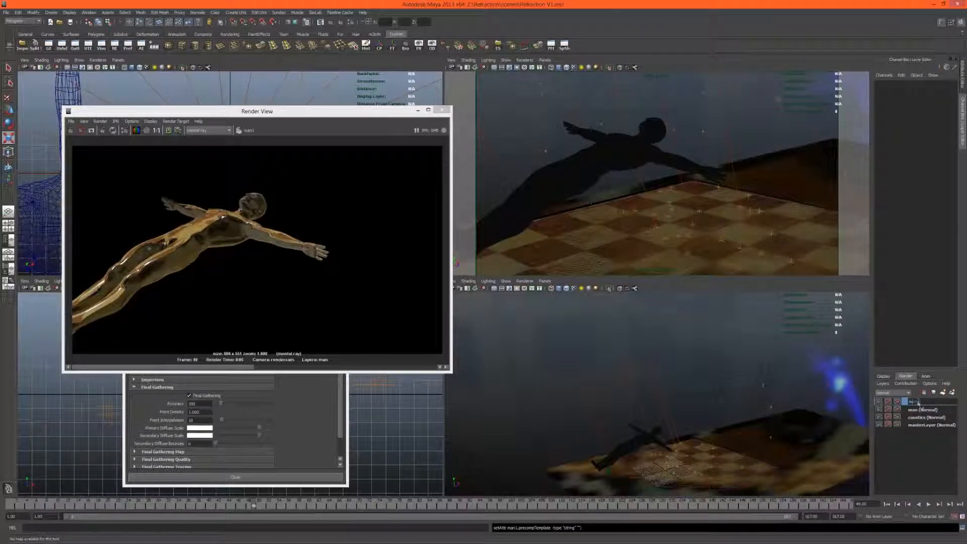
key("Return")
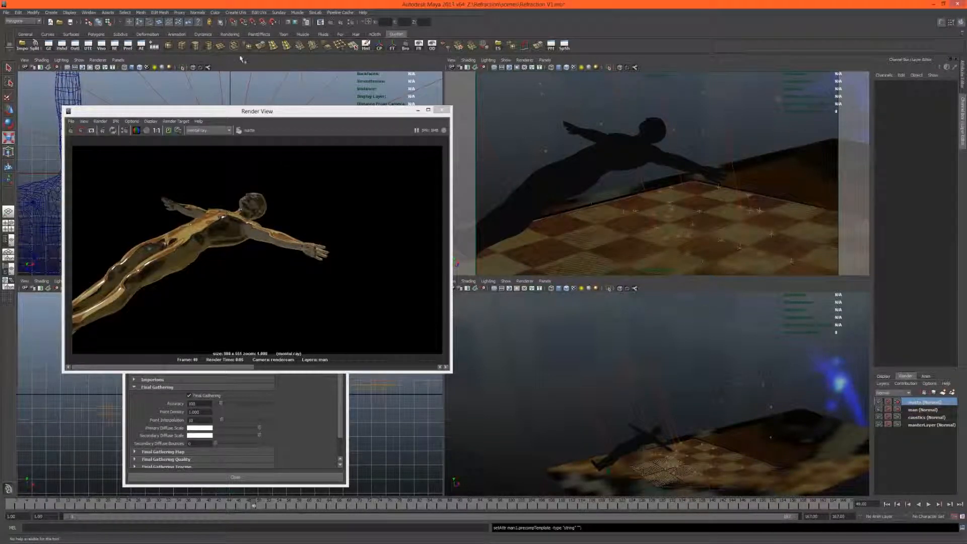
- Create a Surface Shader with a white Out Color and assign it to the man in the matte layer
left_click(62, 45)
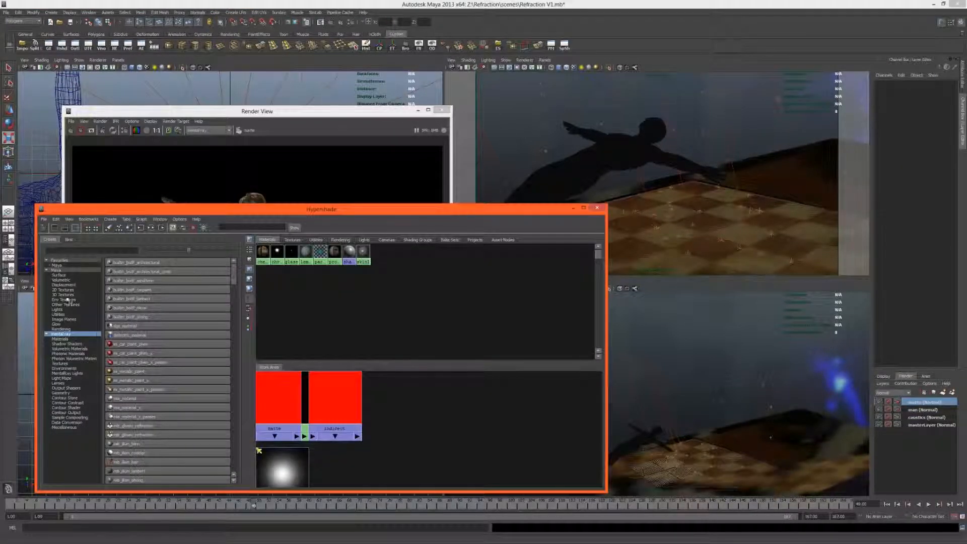
left_click(65, 270)
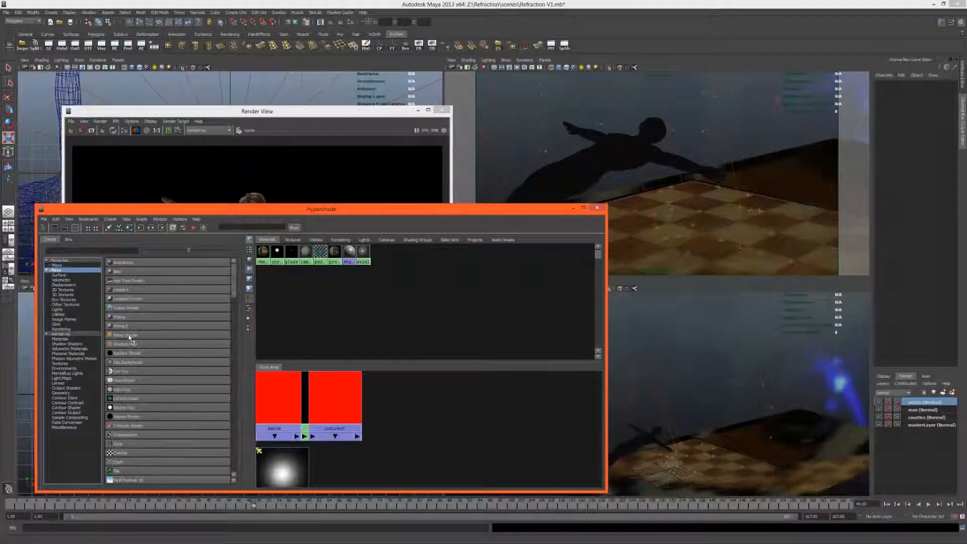
left_click(124, 353)
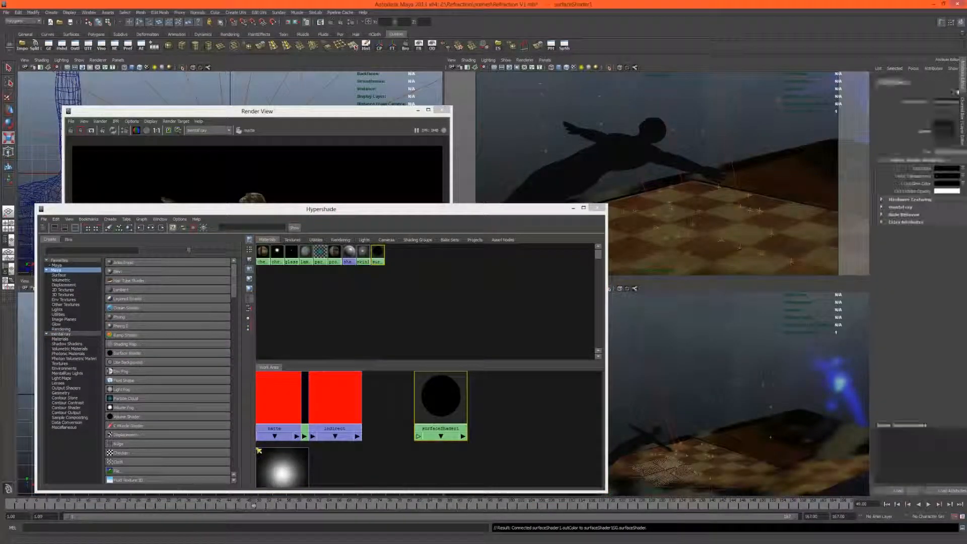
left_click(857, 151)
left_click(855, 154)
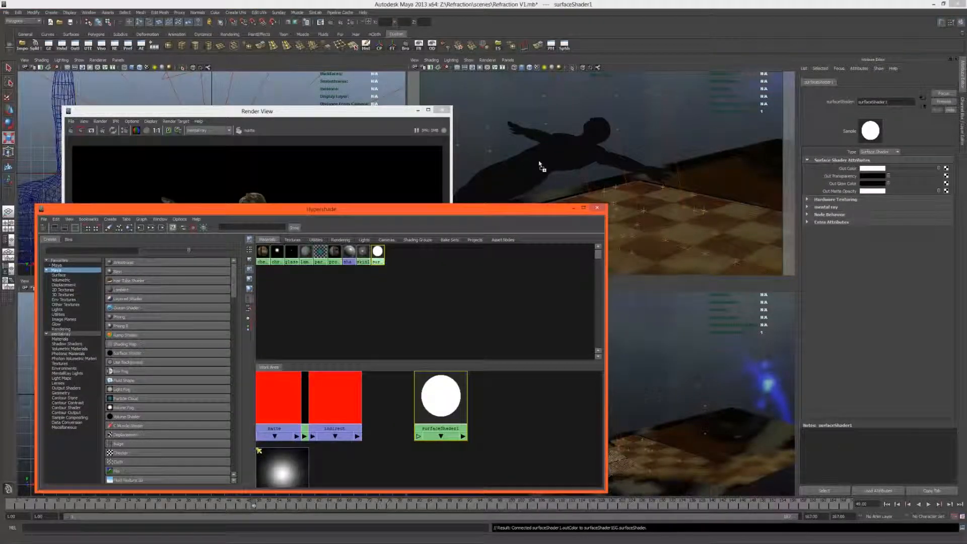
left_click(610, 443)
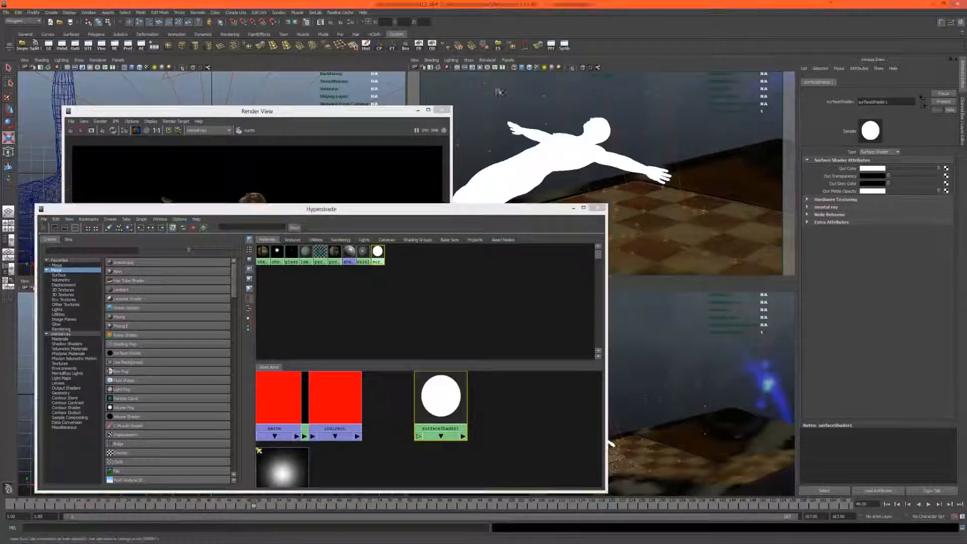
- Turn off Raytracing for the matte layer with a layer override and render the current frame
left_click(351, 22)
left_click(189, 173)
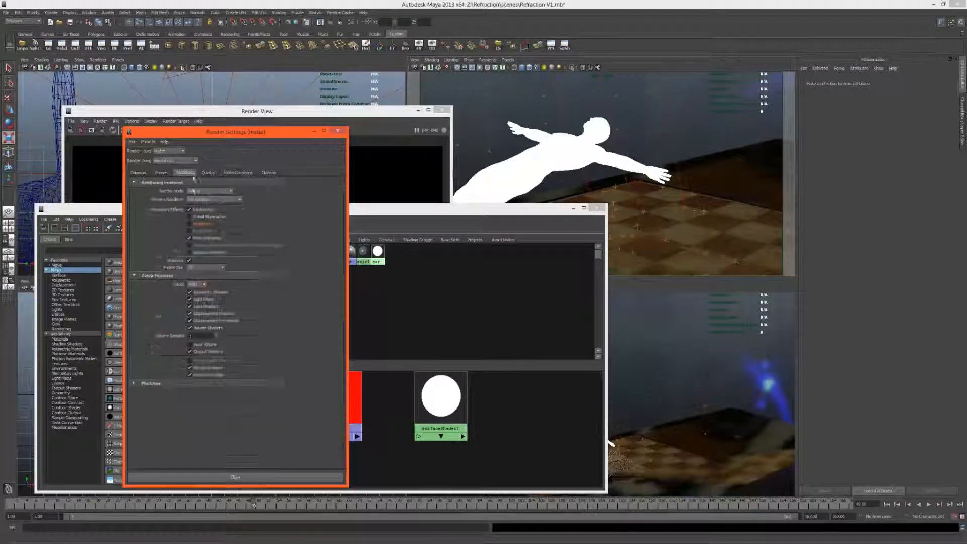
right_click(202, 210)
left_click(209, 219)
left_click(207, 209)
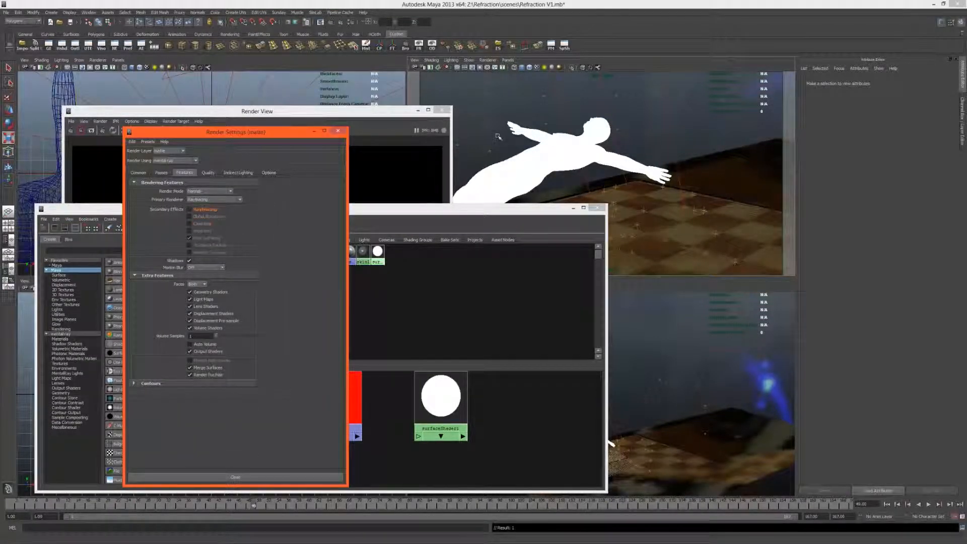
left_click(330, 22)
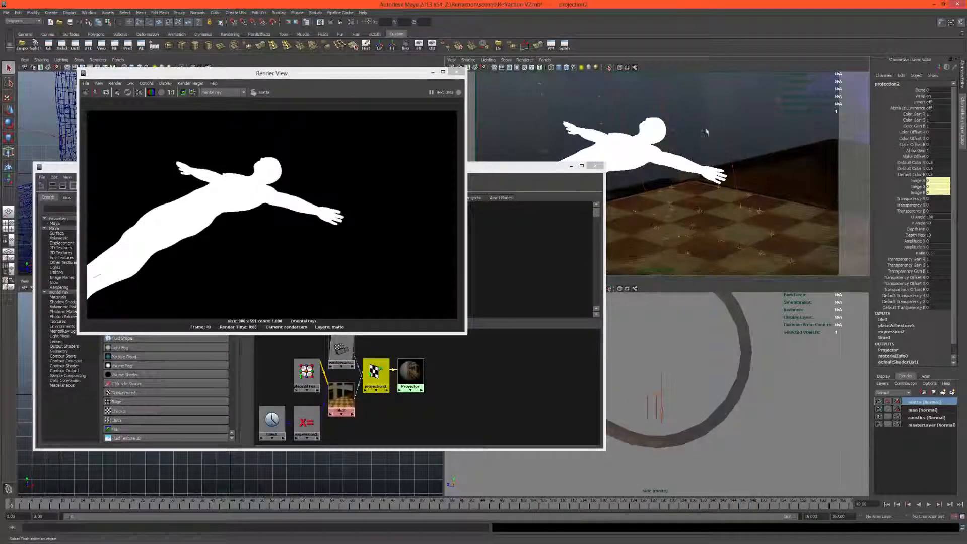
- Copy the masterLayer render layer and rename the copy "shadow"
right_click(914, 428)
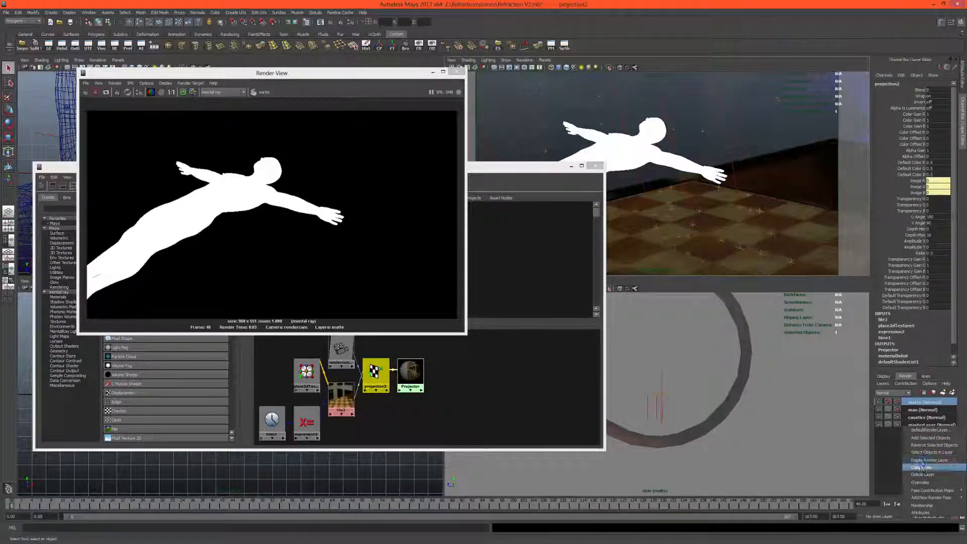
left_click(917, 467)
double_click(918, 426)
type("shadow")
key("Return")
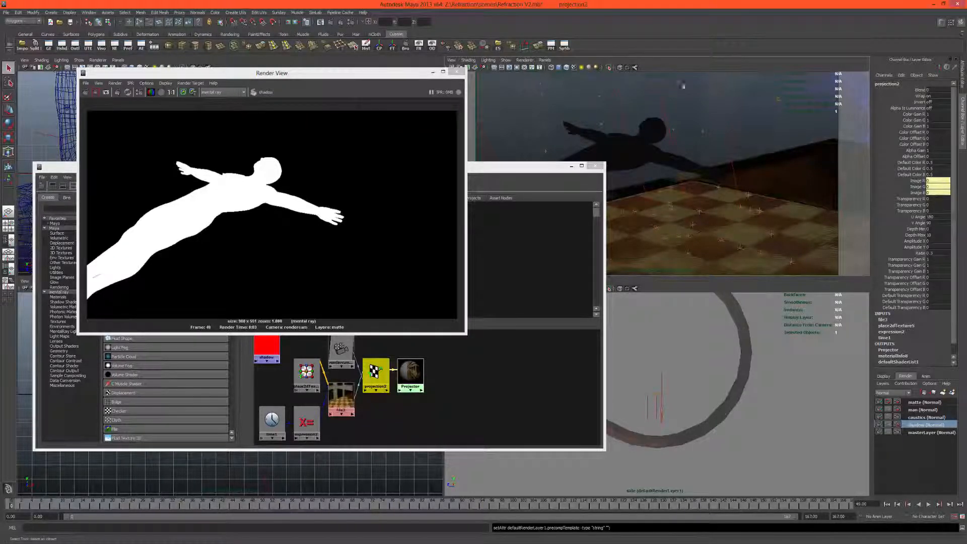
- Override the man mesh's render stats in the shadow layer, keeping Casts Shadows on and turning Primary Visibility off
left_click(596, 166)
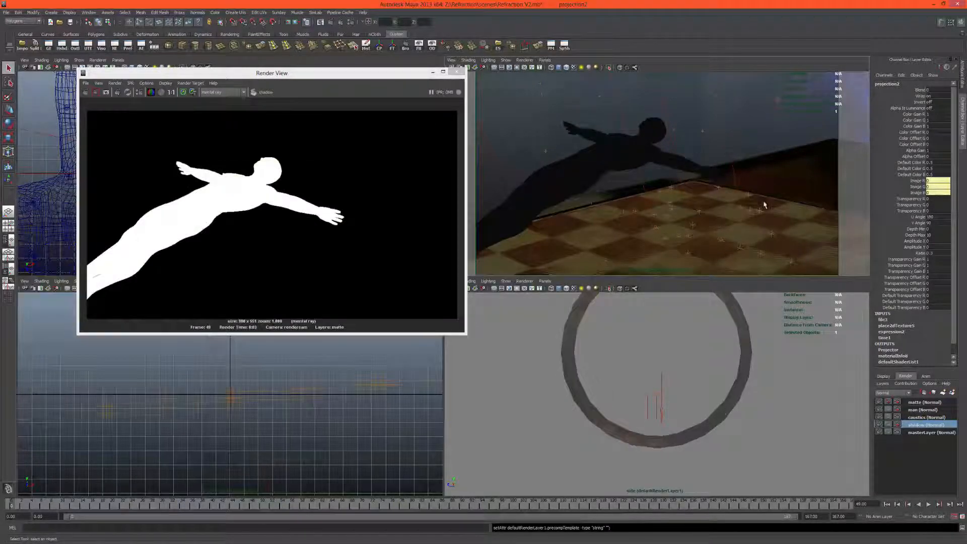
left_click(784, 220)
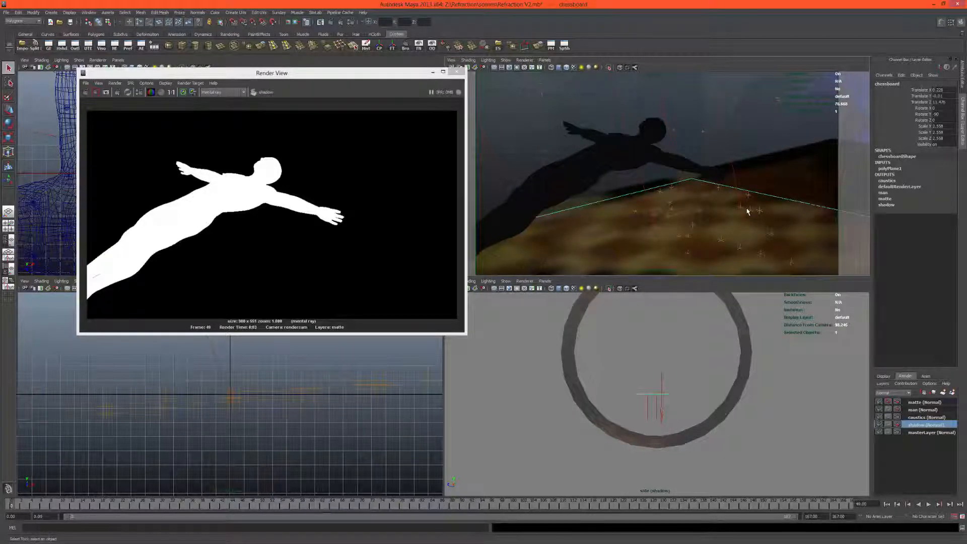
left_click(769, 186)
left_click(767, 152)
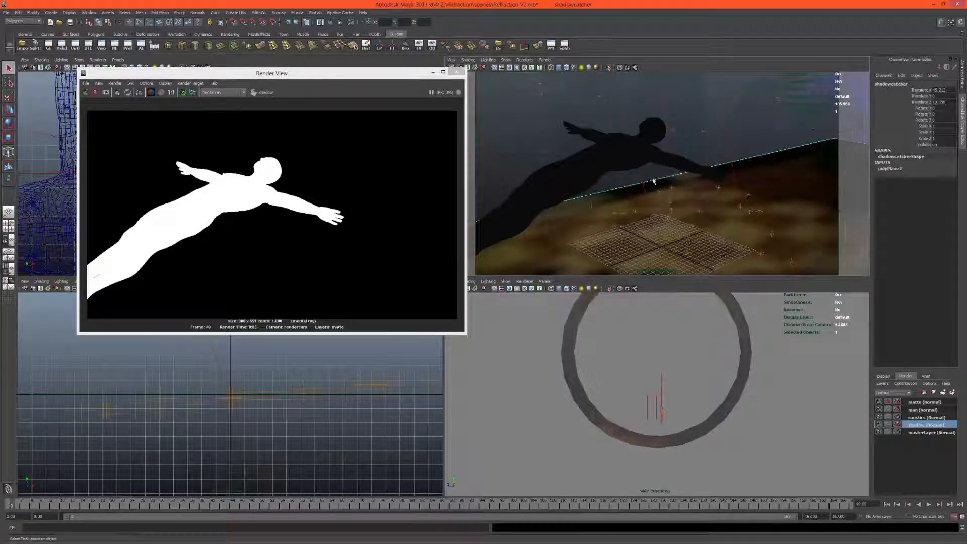
left_click(599, 166)
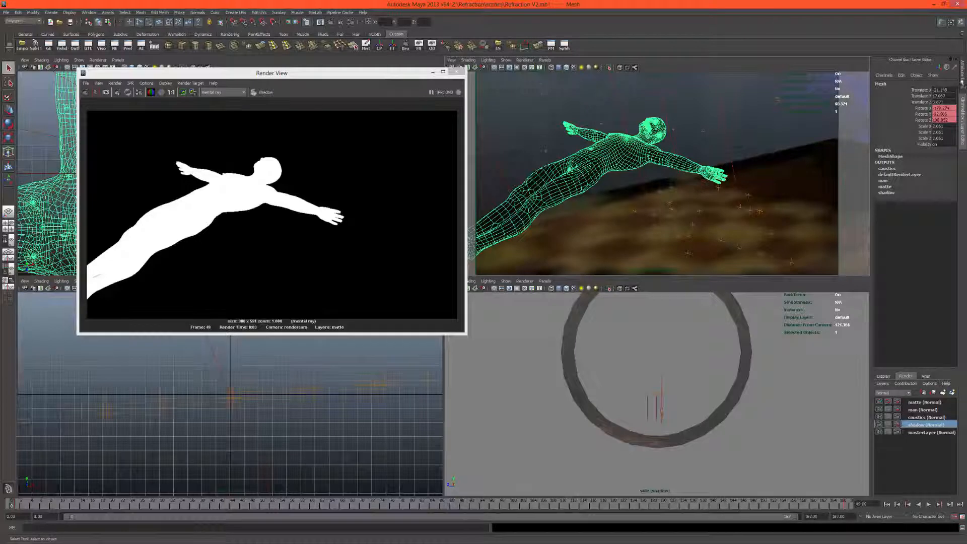
key("ctrl+a")
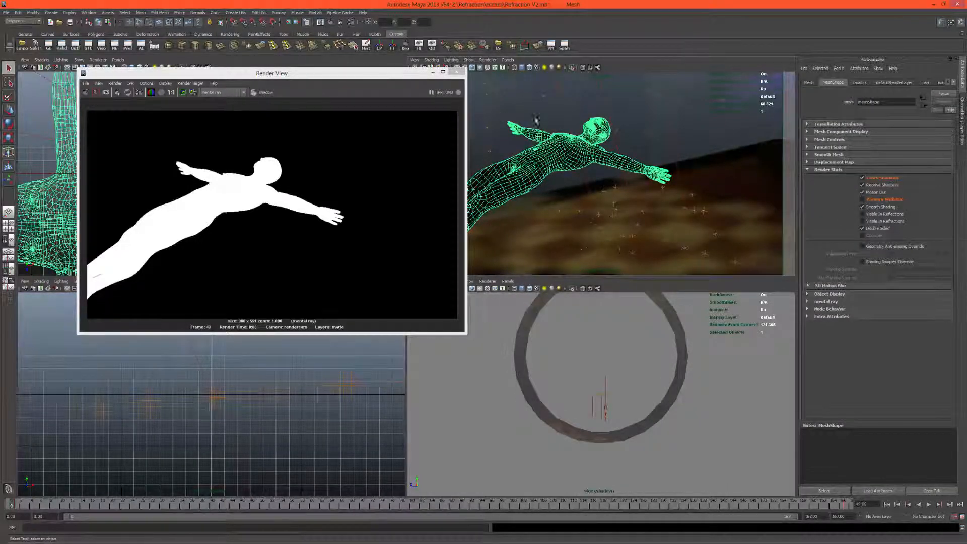
left_click(648, 134)
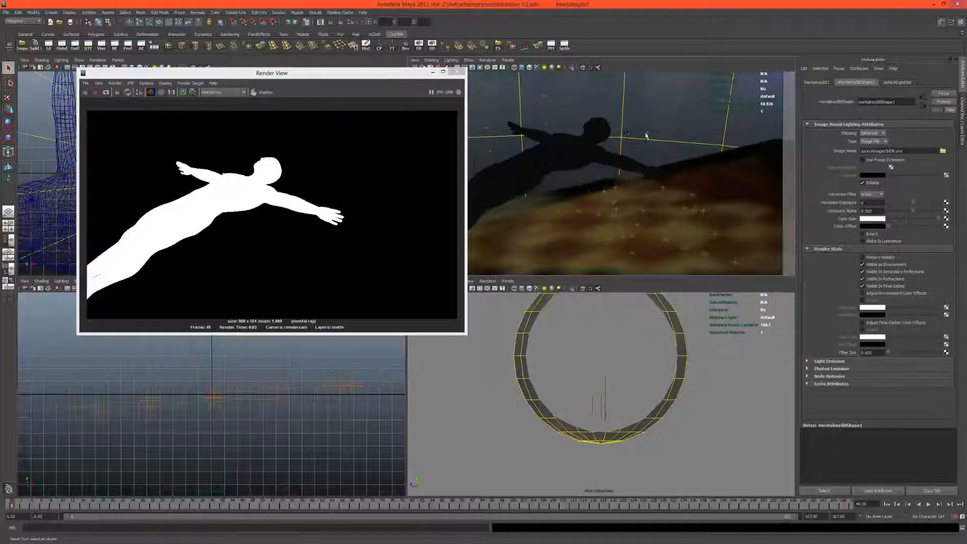
- Create a Shadow render pass in the render settings of the shadow layer
left_click(351, 22)
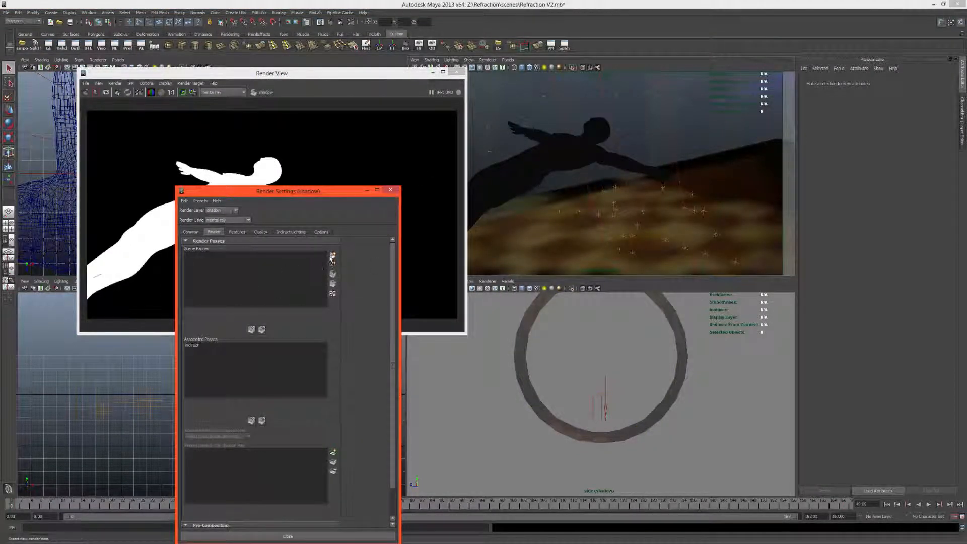
left_click(332, 256)
scroll(448, 287, "down", 5)
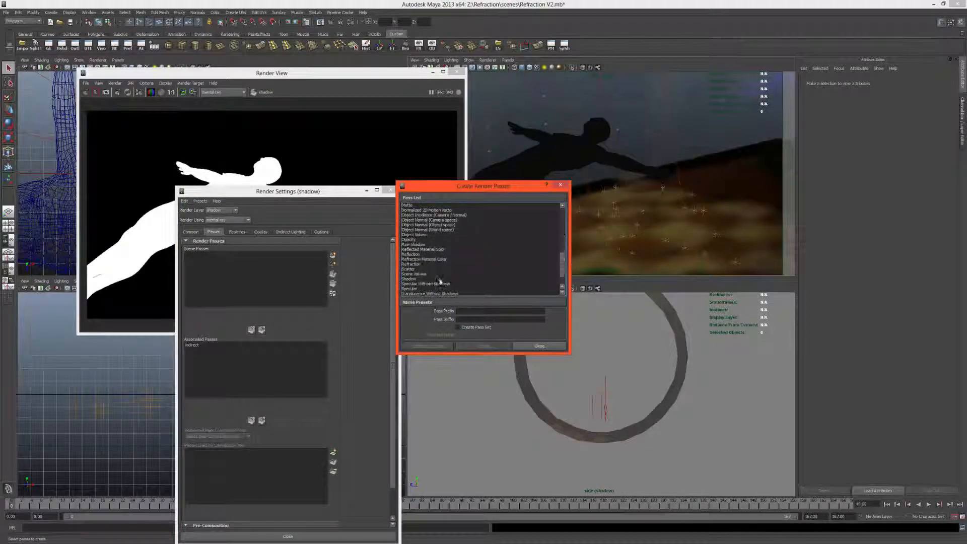
left_click(428, 259)
left_click(427, 346)
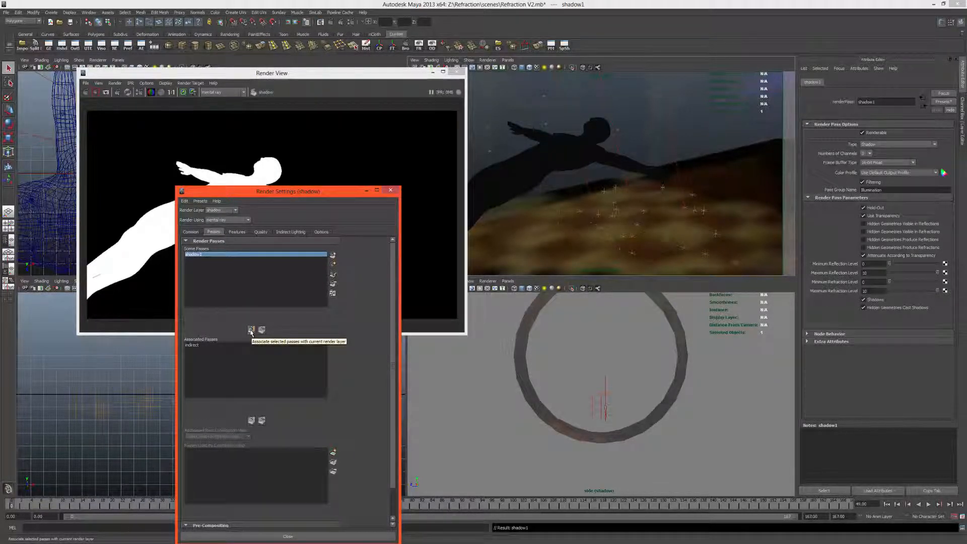
- Associate the new shadow pass with the shadow layer and remove the indirect pass from its associated passes
left_click(251, 331)
left_click(234, 346)
left_click(260, 332)
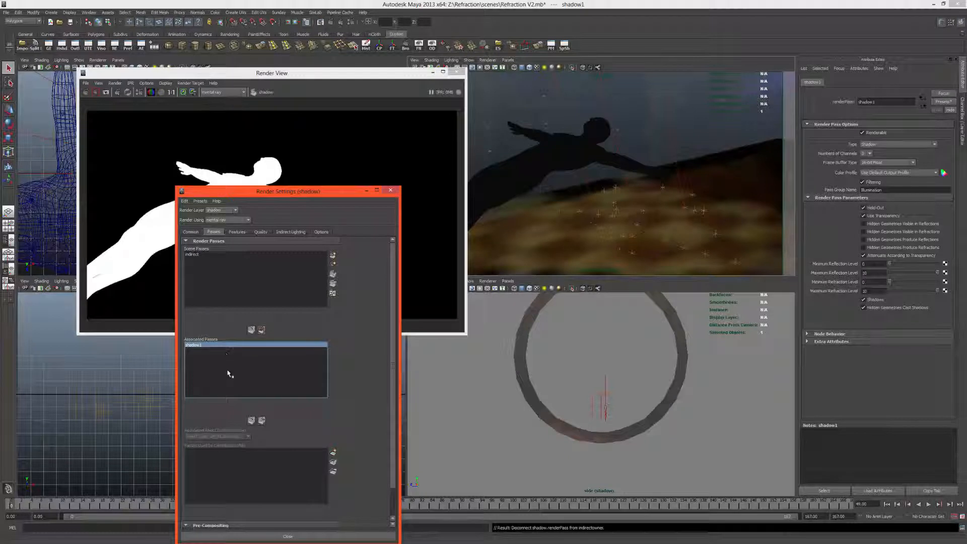
- Turn off Caustics and Final Gathering for the shadow layer with layer overrides
left_click(238, 233)
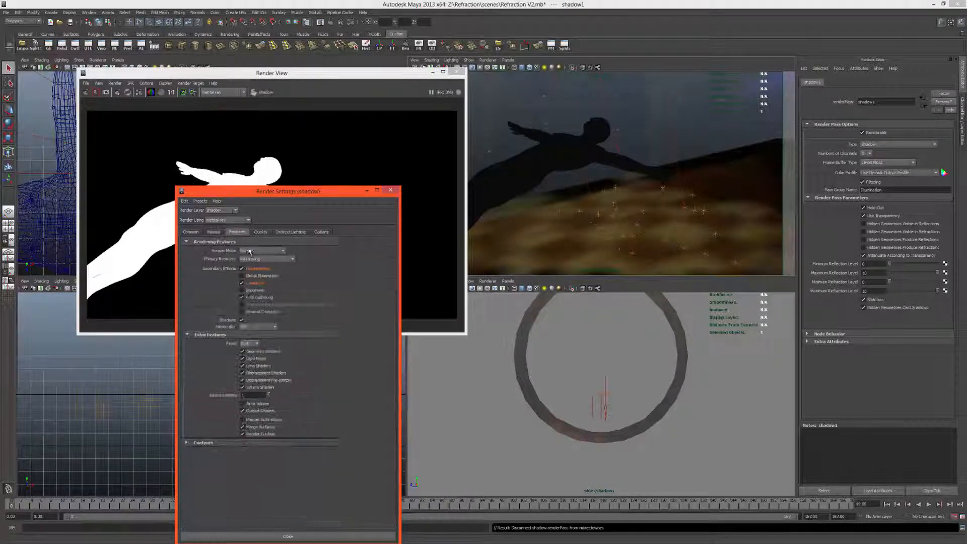
left_click(254, 298)
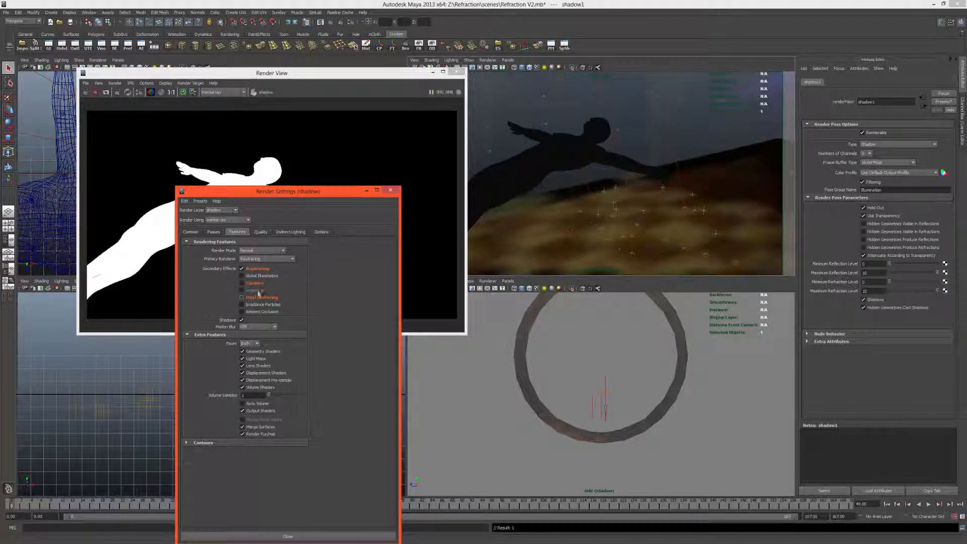
- Render the current frame of the shadow layer and move the render settings window clear of the rendered image
left_click(168, 158)
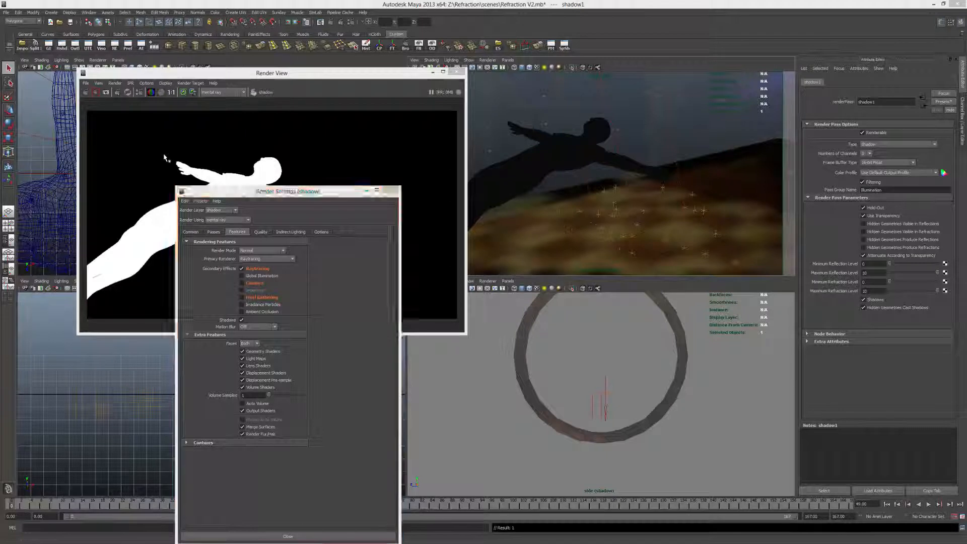
left_click(86, 95)
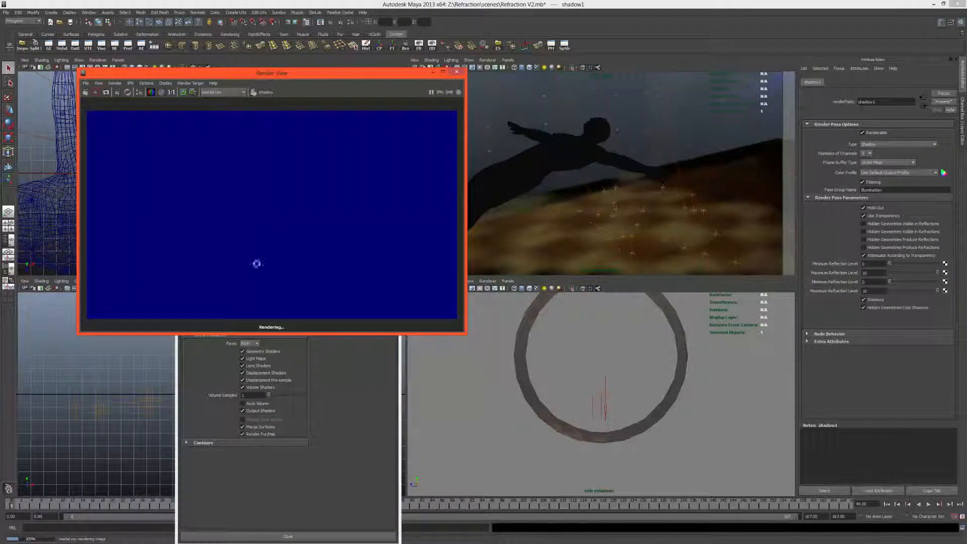
left_click(216, 356)
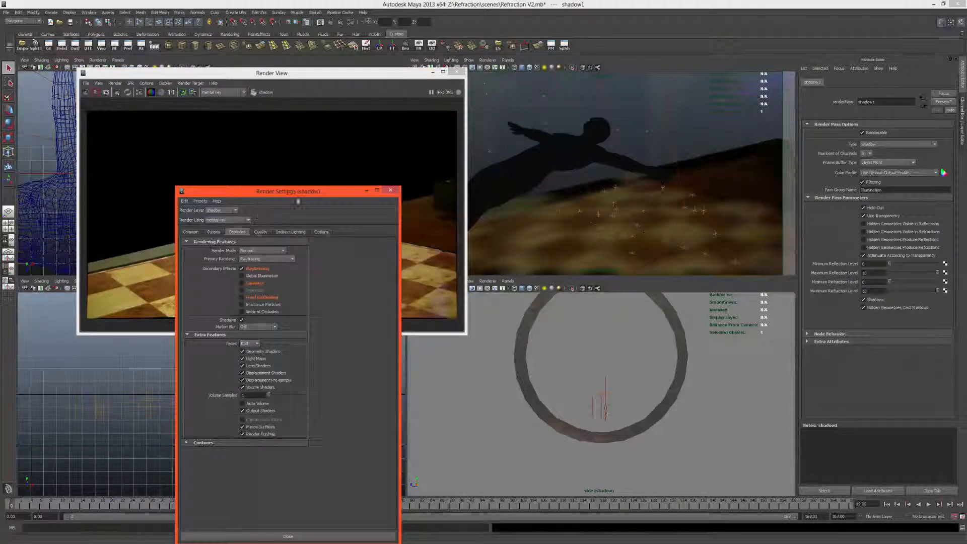
left_click_drag(298, 192, 568, 193)
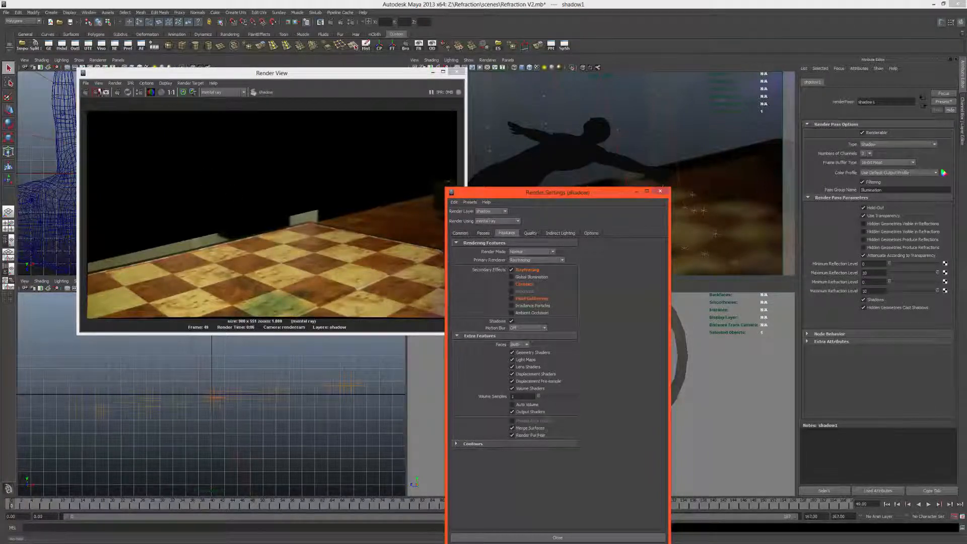
- Load the rendered shadow pass in the image viewer, inspect it, and close the viewer
left_click(86, 84)
mouse_move(110, 133)
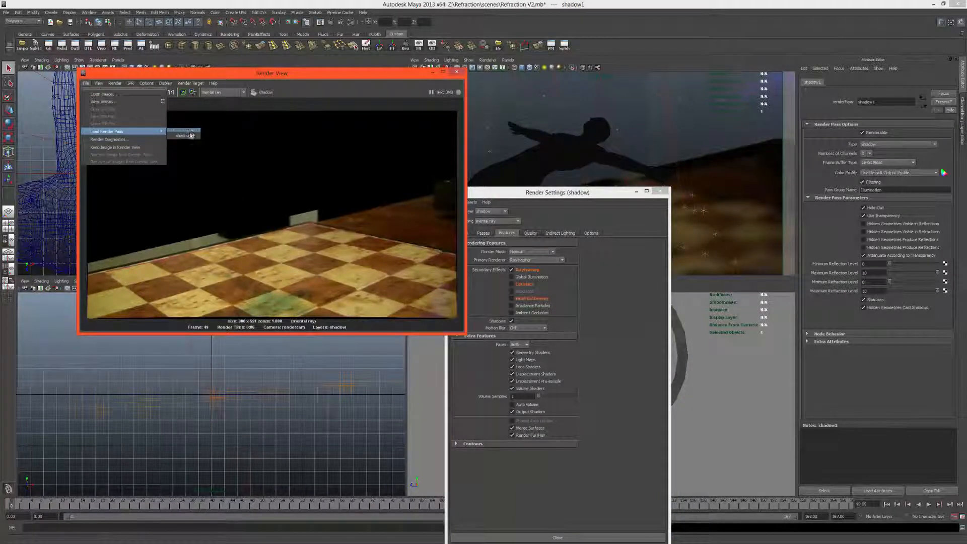
left_click(192, 136)
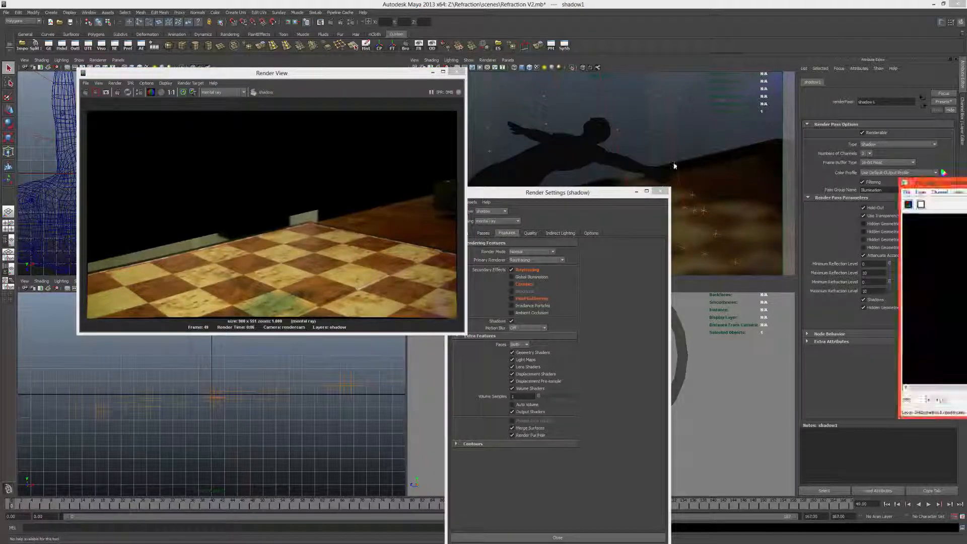
left_click_drag(520, 328, 661, 378)
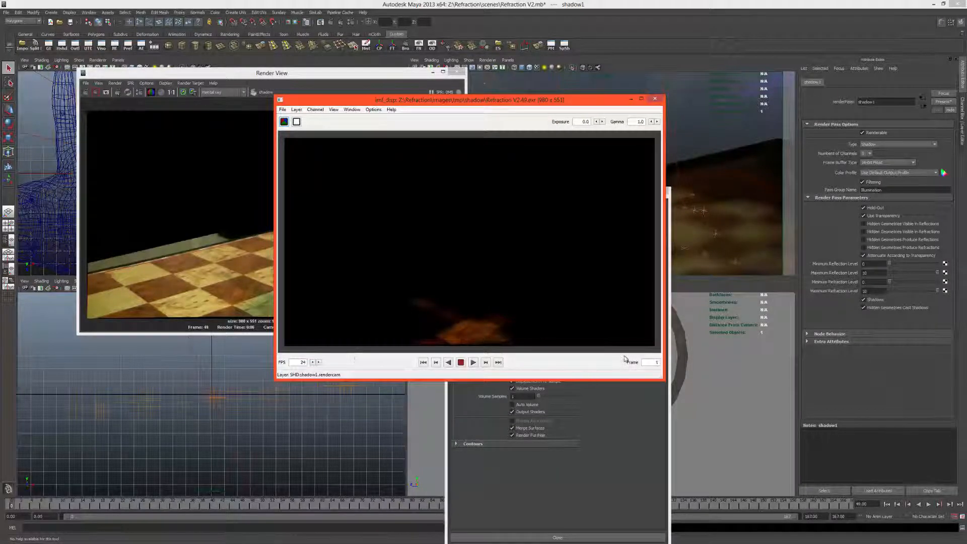
left_click(139, 92)
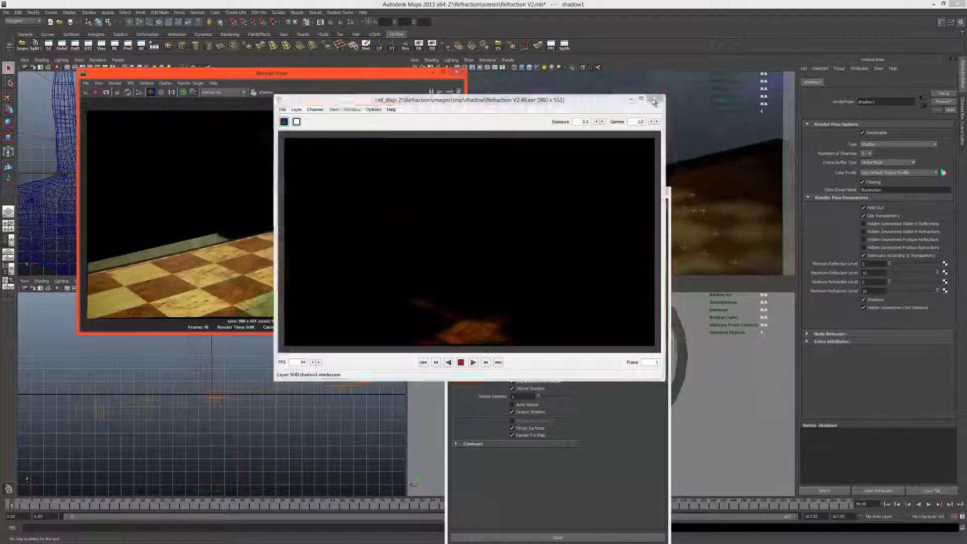
- Open the Hypershade, graph the Projector material's network, and locate its projection node
left_click(65, 46)
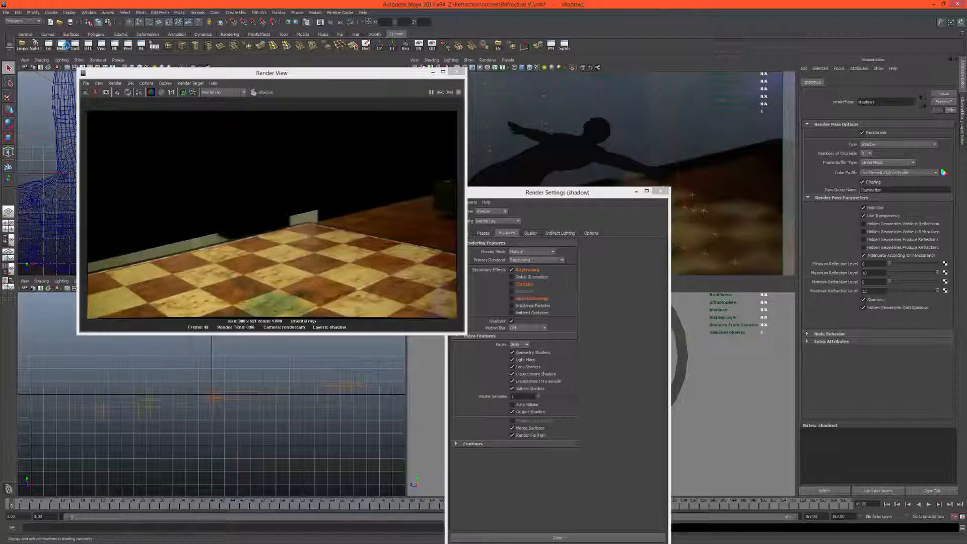
right_click(266, 235)
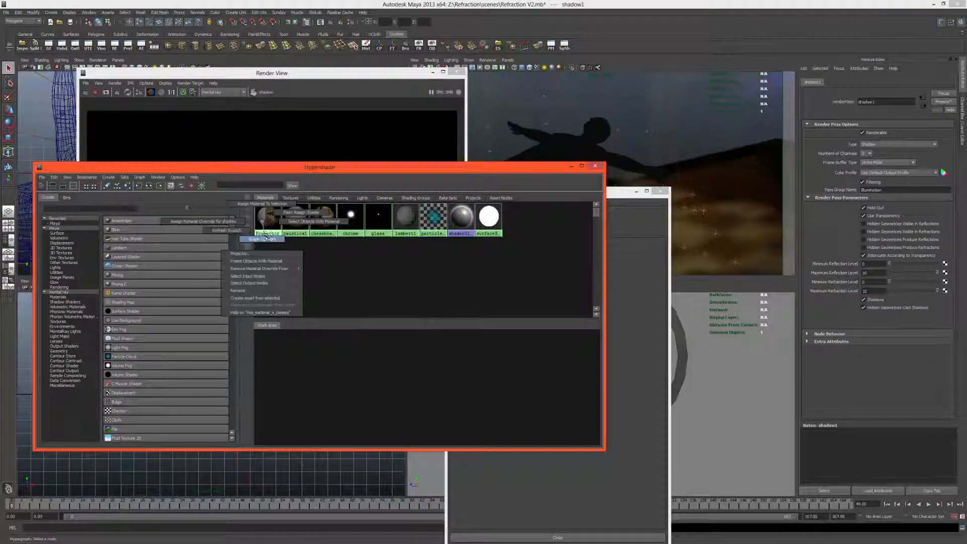
left_click(262, 239)
left_click(374, 384)
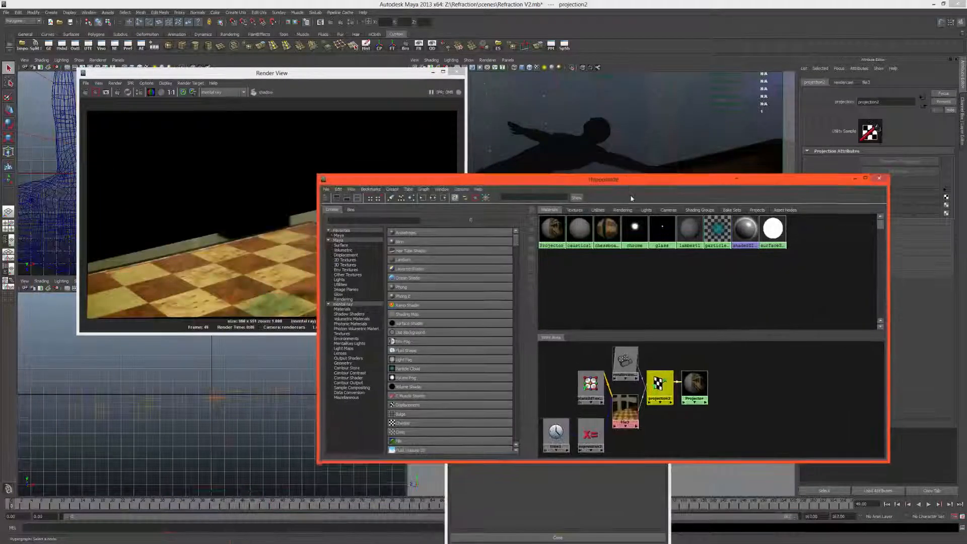
left_click_drag(628, 183, 699, 263)
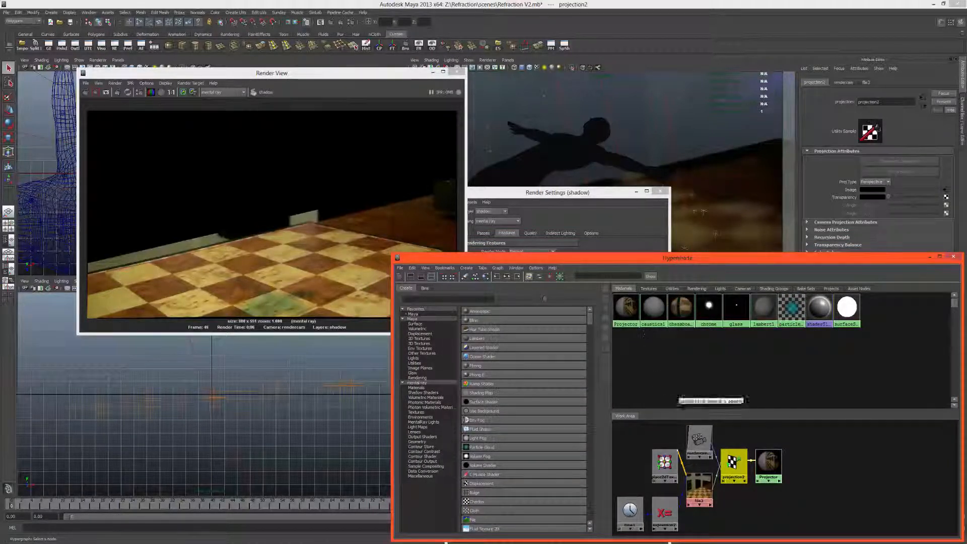
left_click(741, 496)
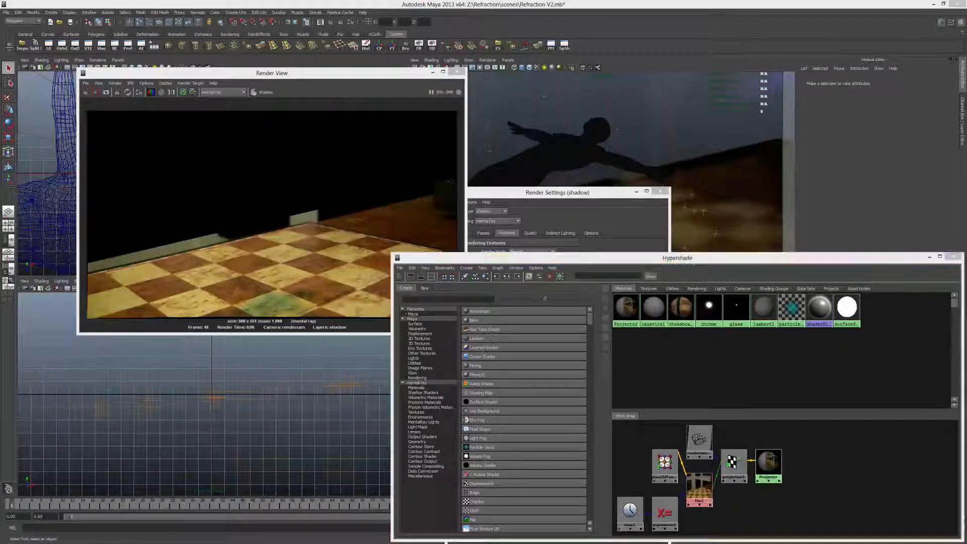
- Copy the command optionVar -intValue "MIP_SHD_EXPOSE" 1; from the Notepad text file and run it in Maya's MEL command line
left_click_drag(966, 336, 331, 366)
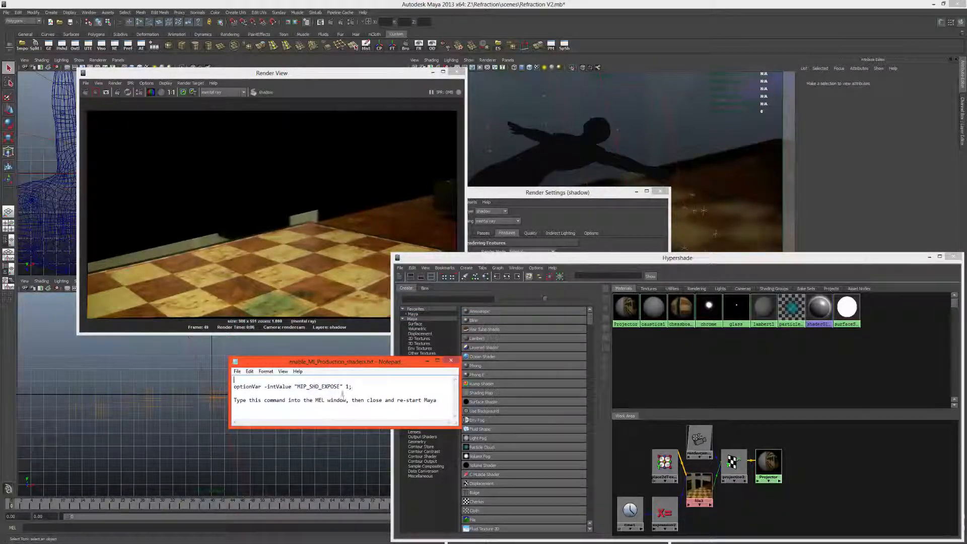
left_click_drag(352, 386, 233, 387)
key("ctrl+c")
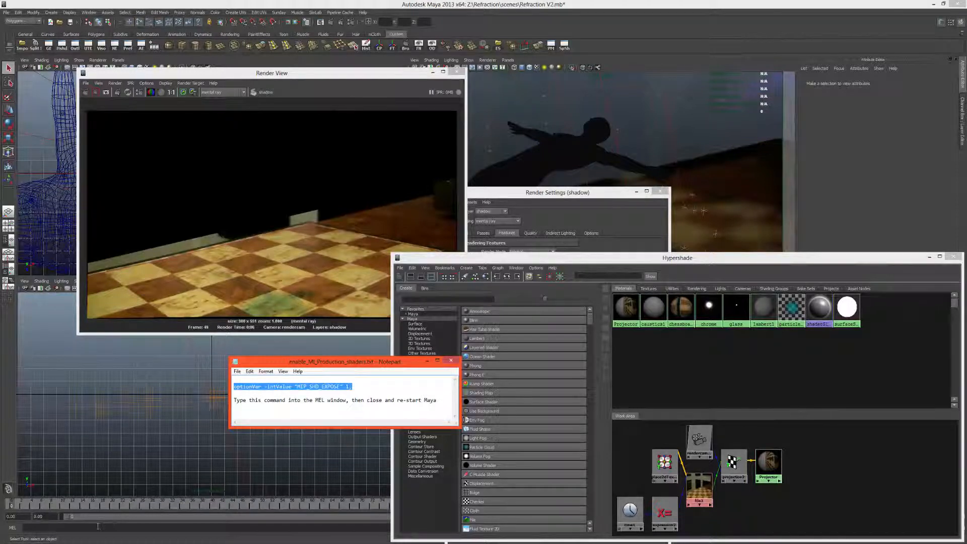
left_click(97, 527)
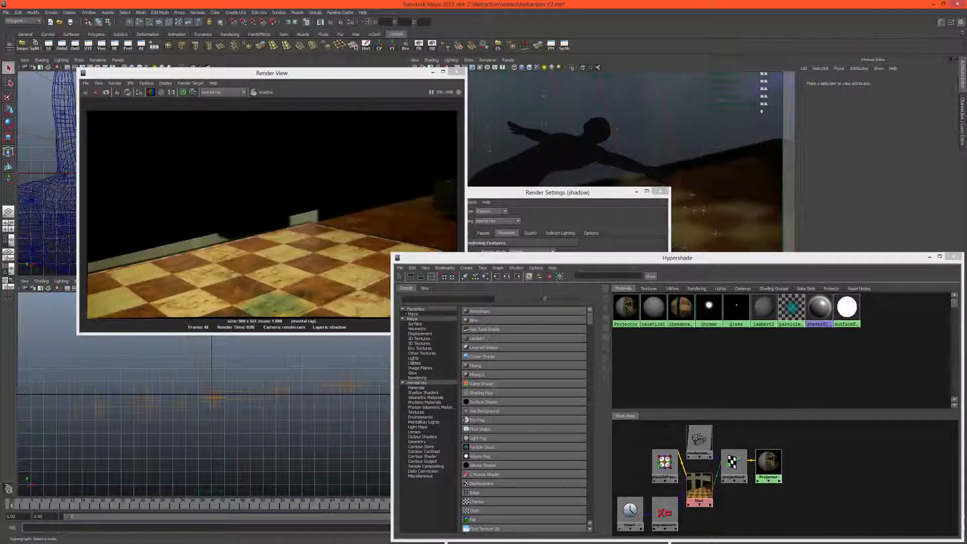
key("alt+Tab")
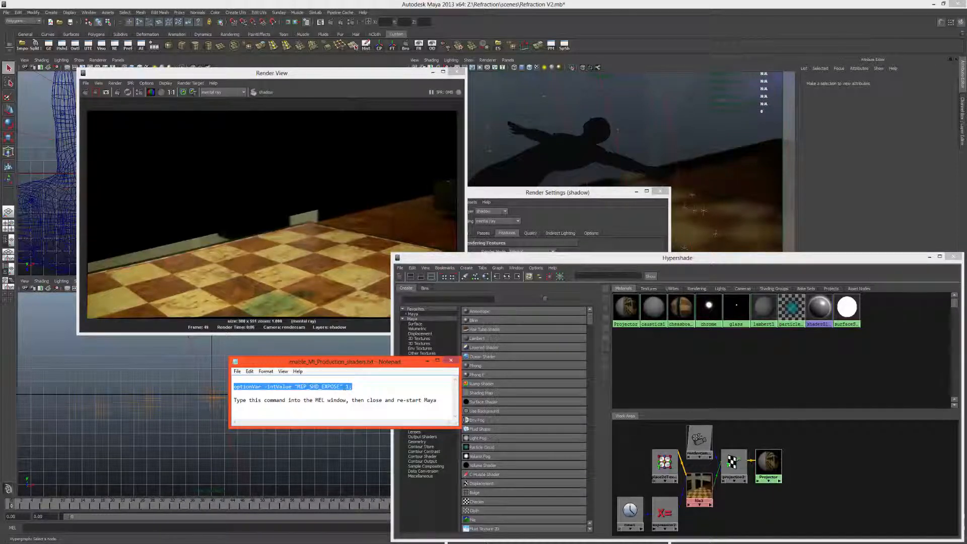
left_click(90, 527)
key("ctrl+v")
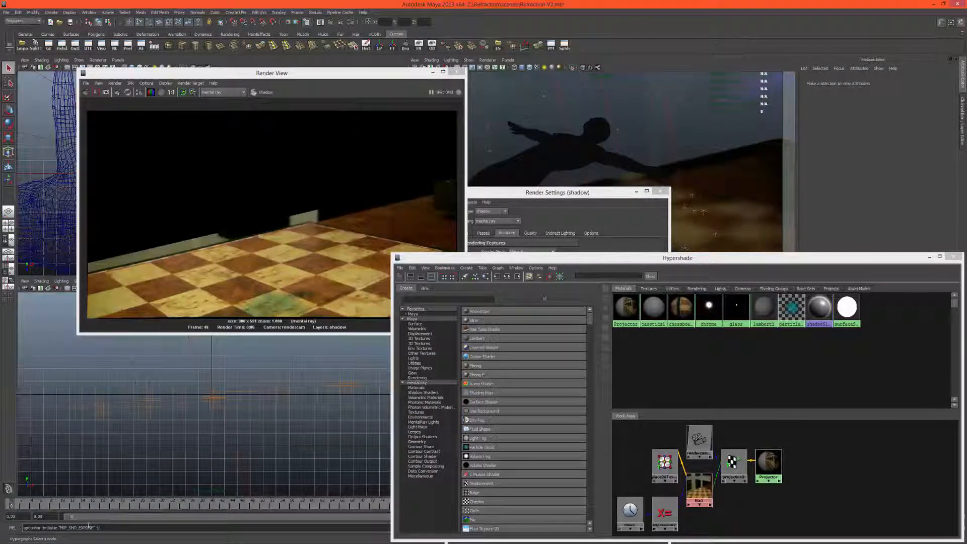
key("Return")
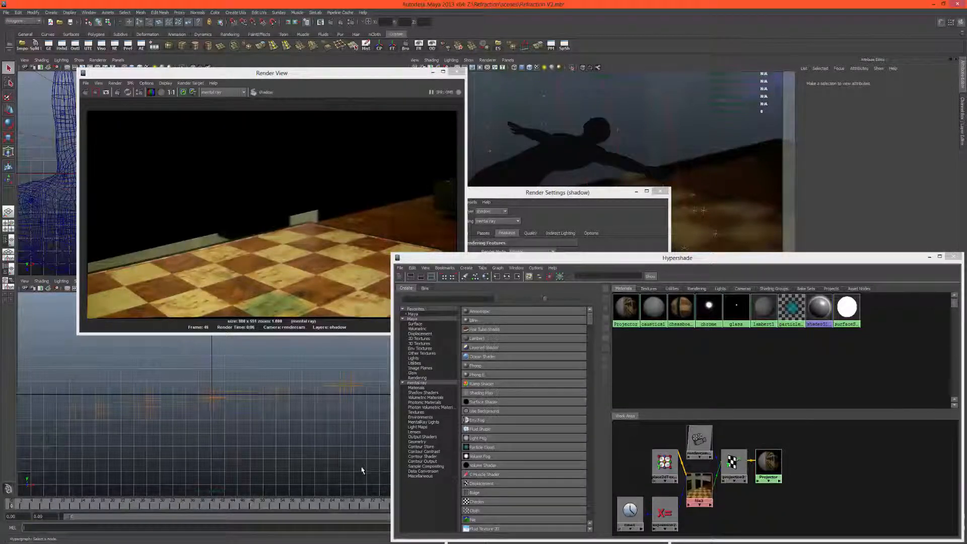
- Filter the mental ray nodes by "mip" and create a mip_cameramap node beside the Projector network
left_click(417, 383)
left_click(431, 299)
type("mip")
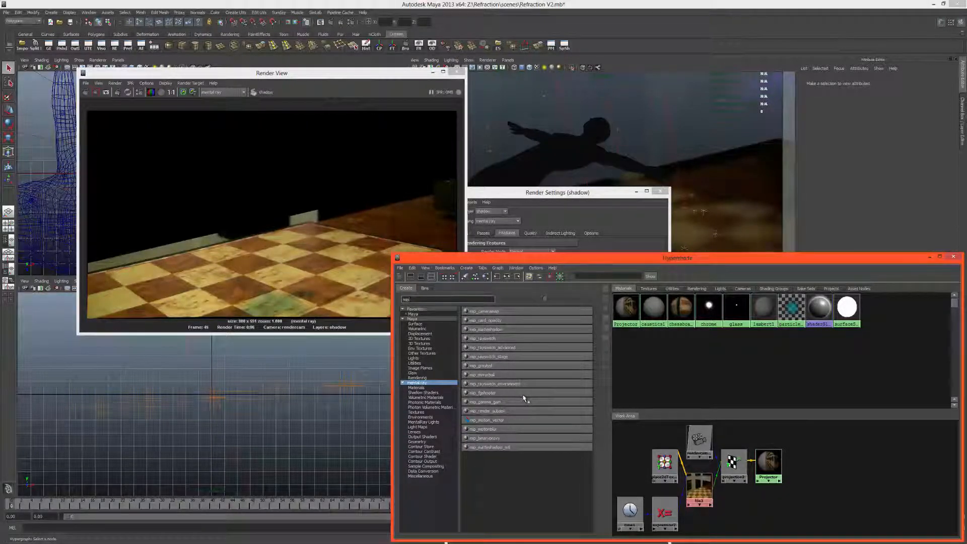
left_click(484, 311)
left_click_drag(628, 436, 736, 503)
left_click(753, 487)
left_click_drag(718, 258, 520, 232)
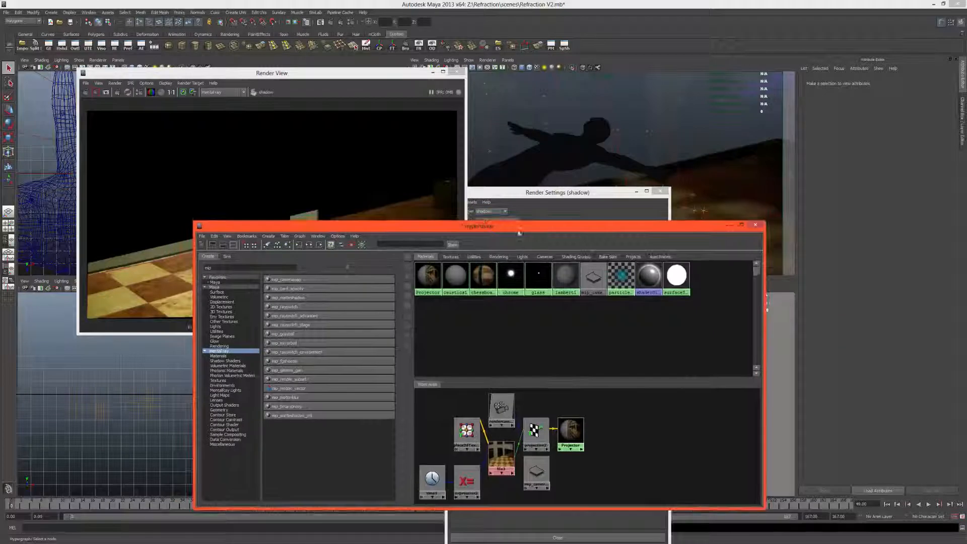
- Delete the projection2 node from the Projector network and put the mip_cameramap node in its place
left_click(539, 438)
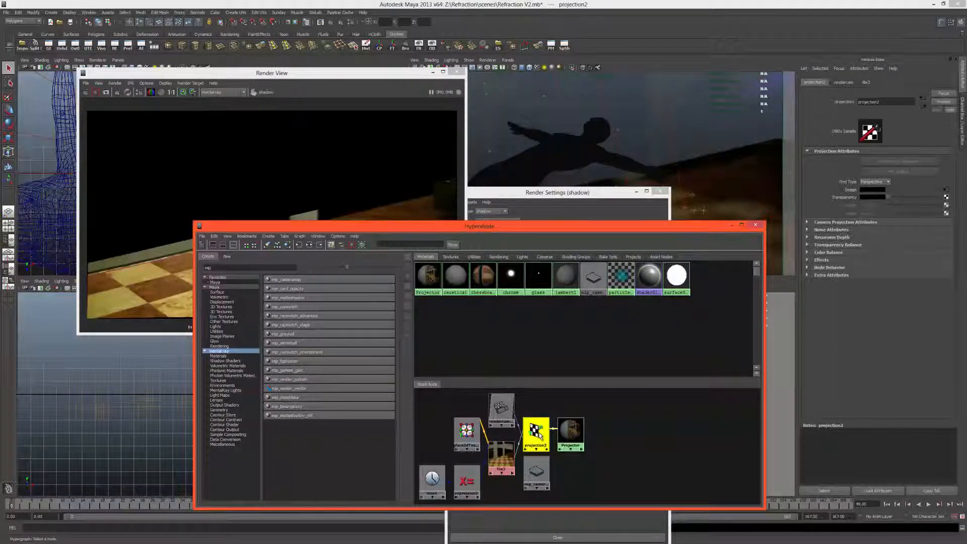
key("Delete")
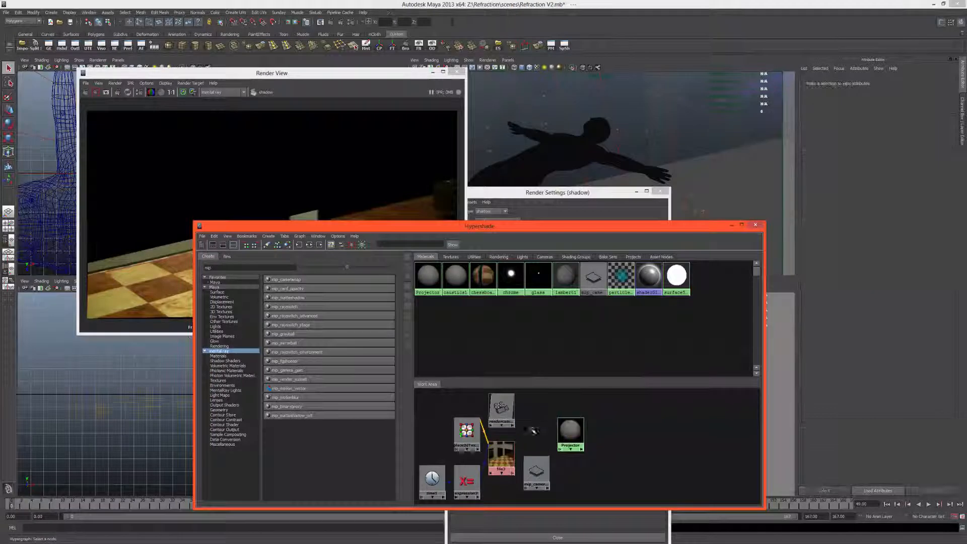
left_click_drag(529, 468, 529, 431)
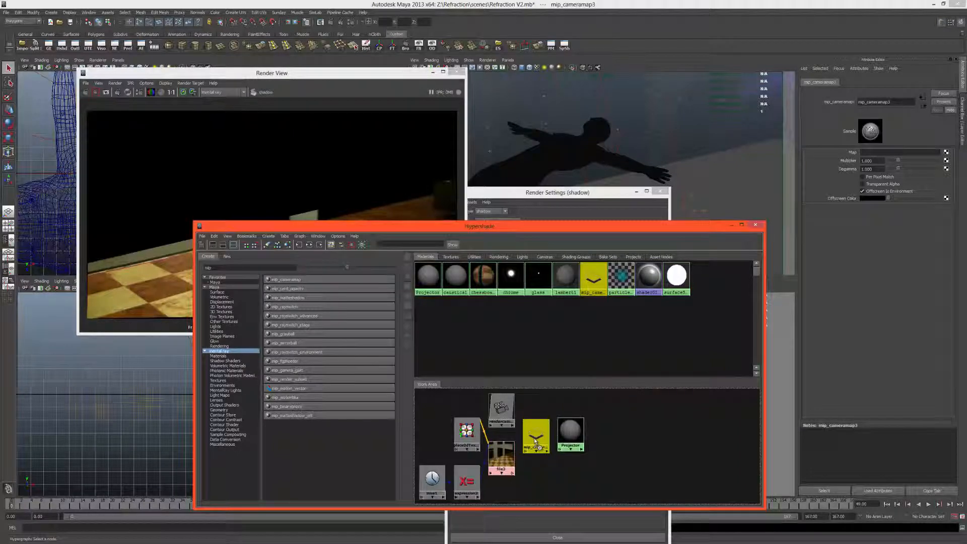
middle_click_drag(501, 456, 847, 153)
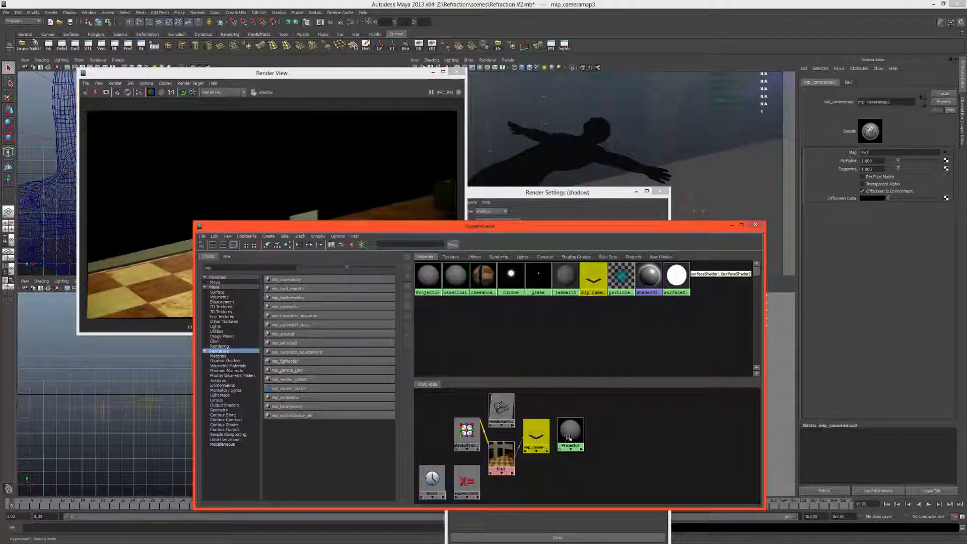
left_click(519, 450)
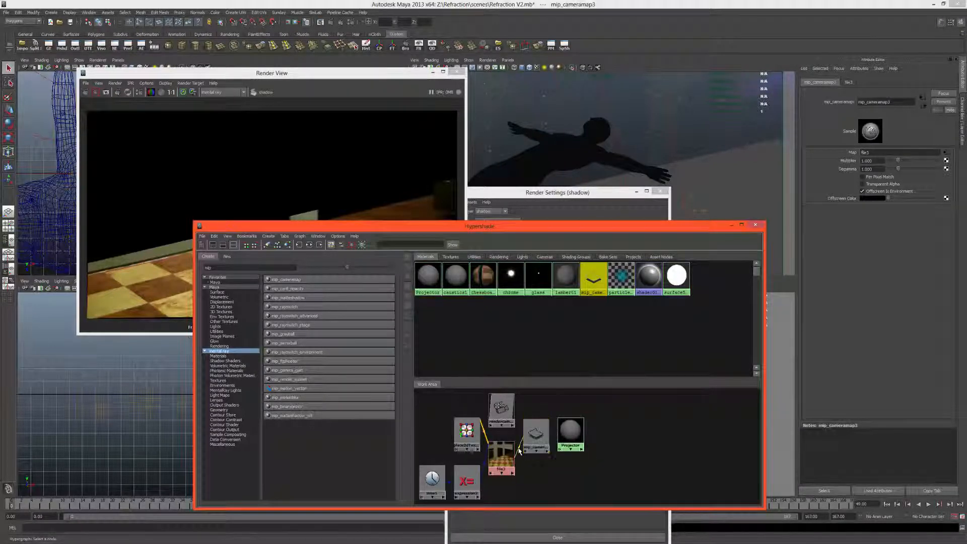
key("Delete")
- Connect the file texture's outColor to the map input of the mip_cameramap node using the Connection Editor
left_click(530, 442)
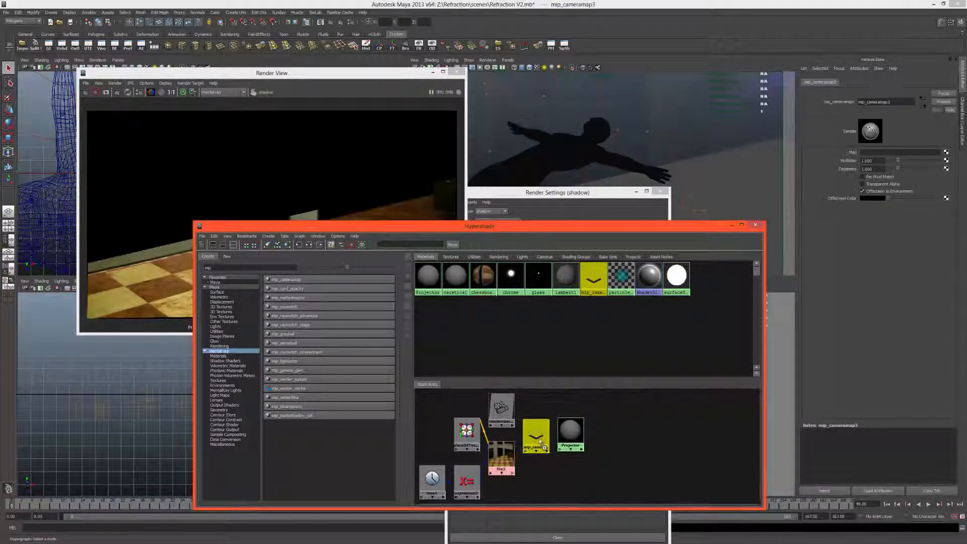
middle_click_drag(501, 456, 537, 439)
left_click(544, 465)
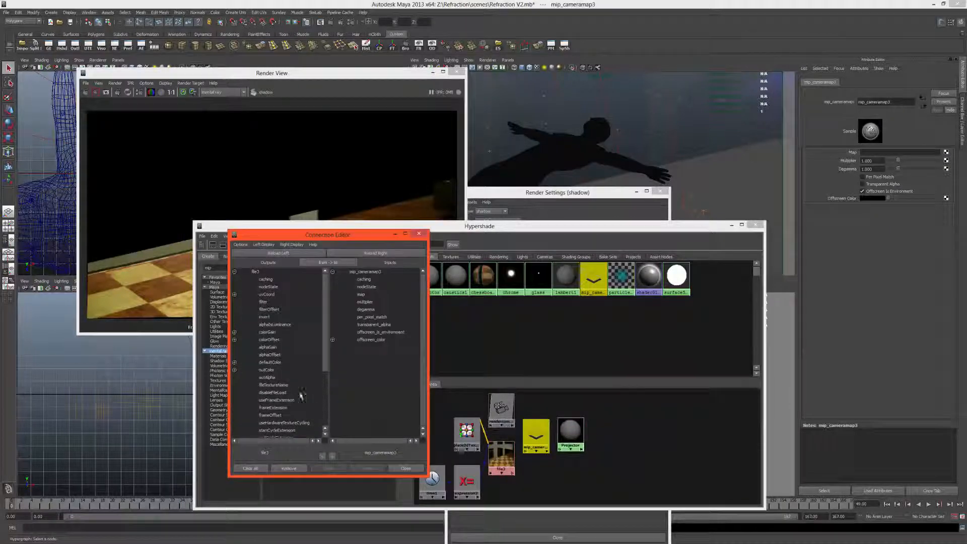
left_click(261, 370)
left_click(362, 295)
left_click(406, 470)
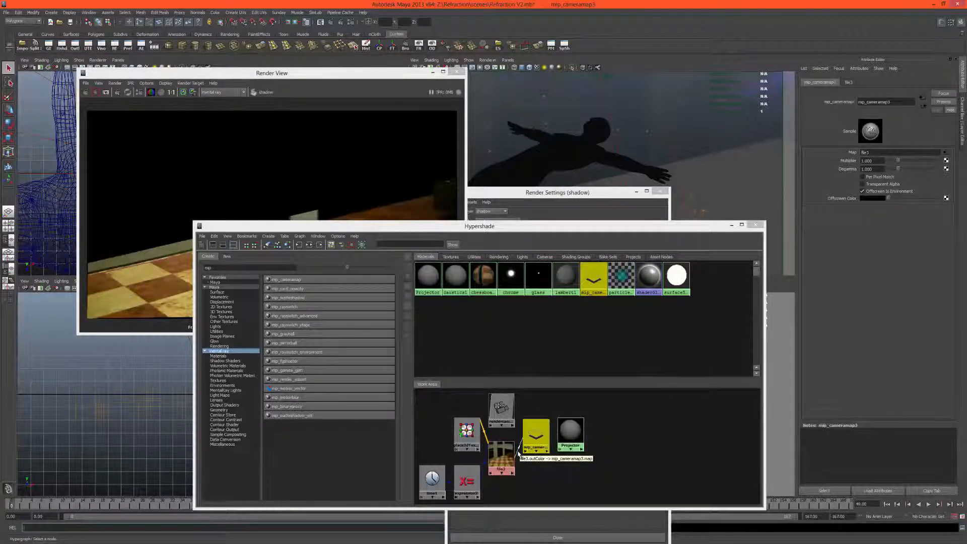
- Connect the mip_cameramap node to the Projector material's diffuse Color and space out the two nodes
middle_click_drag(535, 441, 577, 436)
left_click_drag(576, 435, 595, 440)
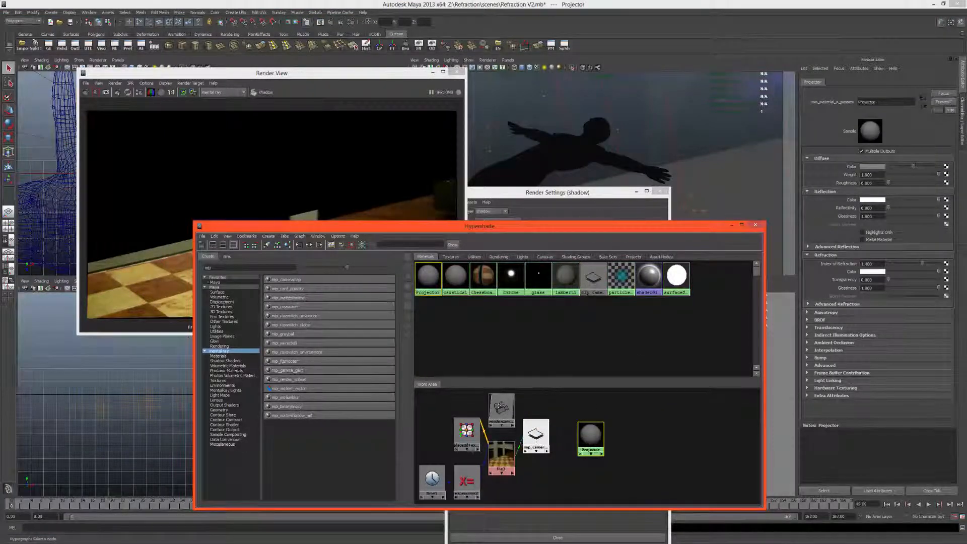
middle_click_drag(852, 173, 852, 173)
left_click(535, 443)
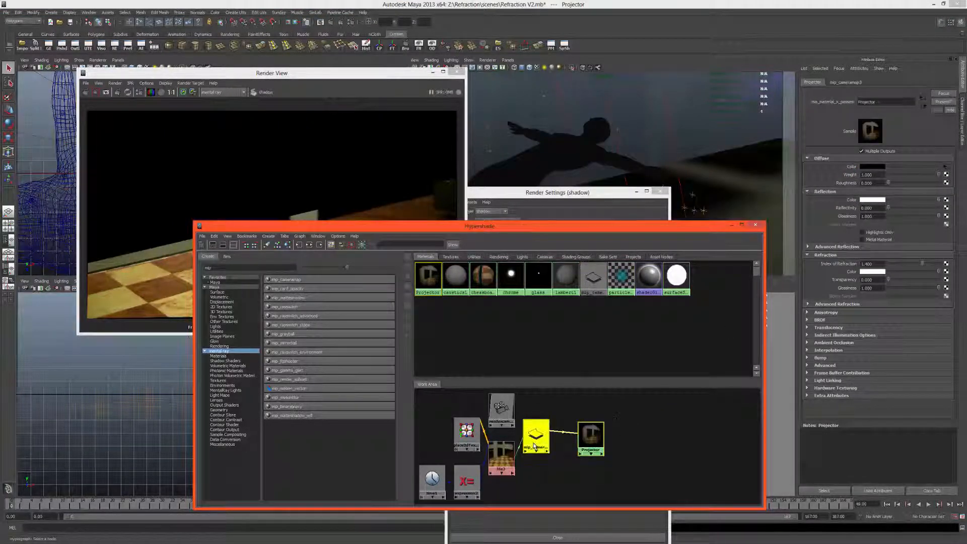
left_click_drag(535, 443, 548, 447)
left_click(641, 302)
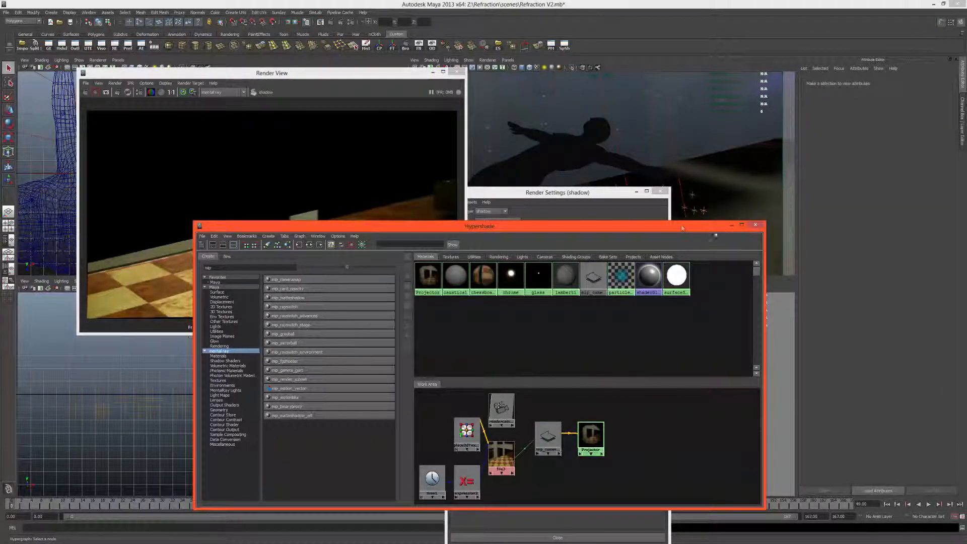
- Re-render the shadow layer to check the floor with the camera-mapped Projector material
left_click(195, 181)
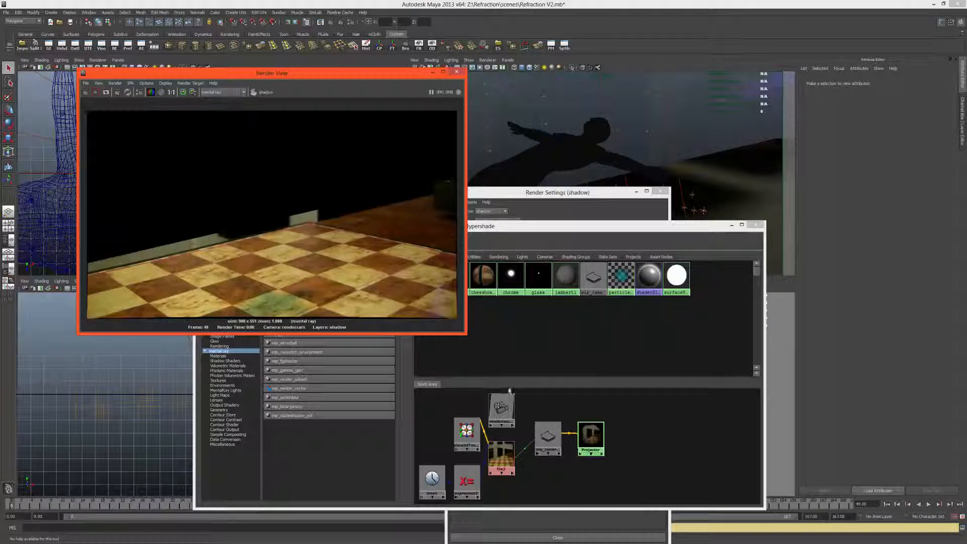
left_click(183, 92)
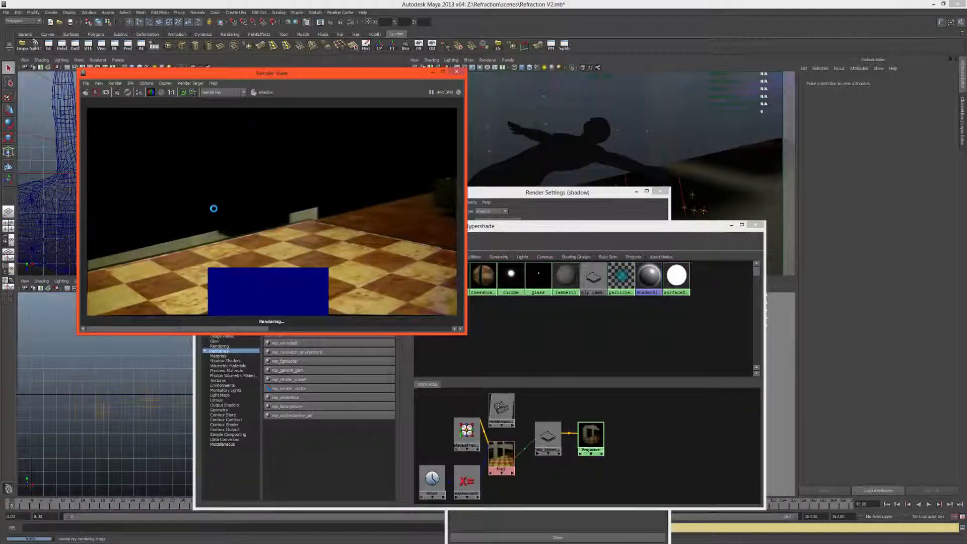
mouse_move(250, 331)
left_mouse_down()
mouse_move(368, 333)
mouse_move(242, 334)
left_mouse_up()
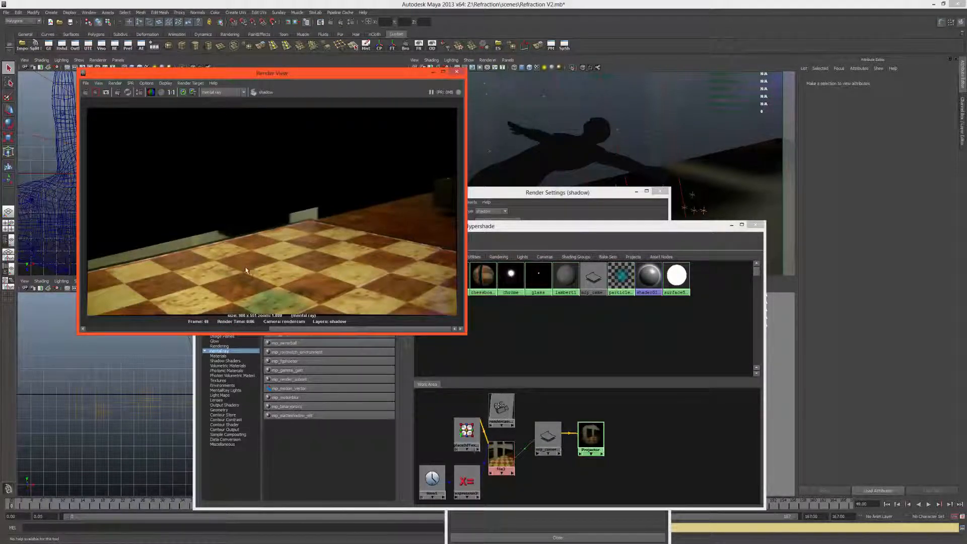
- Inspect the rendered shadow layer enlarged in the Render View, then close the render and minimize the Hypershade
left_click(444, 72)
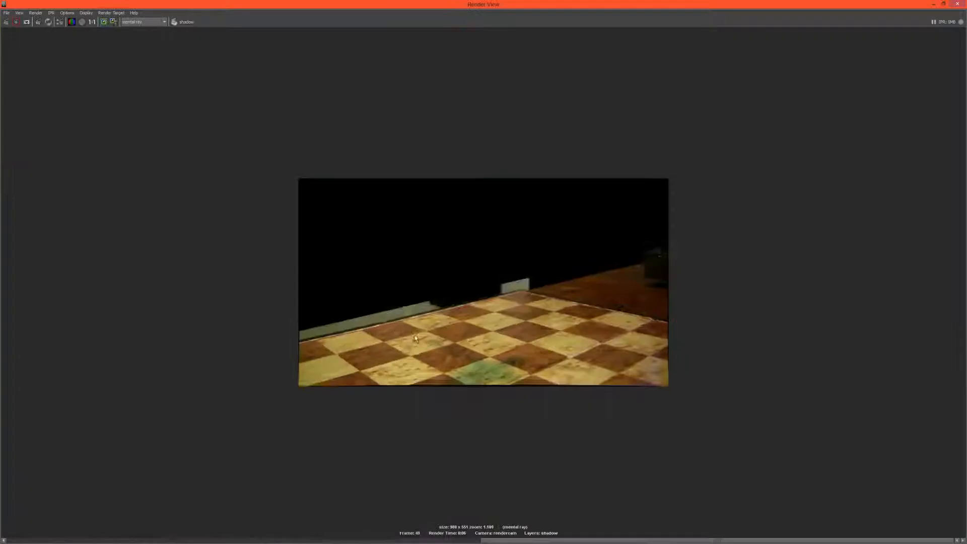
key("f")
scroll(421, 353, "up", 4)
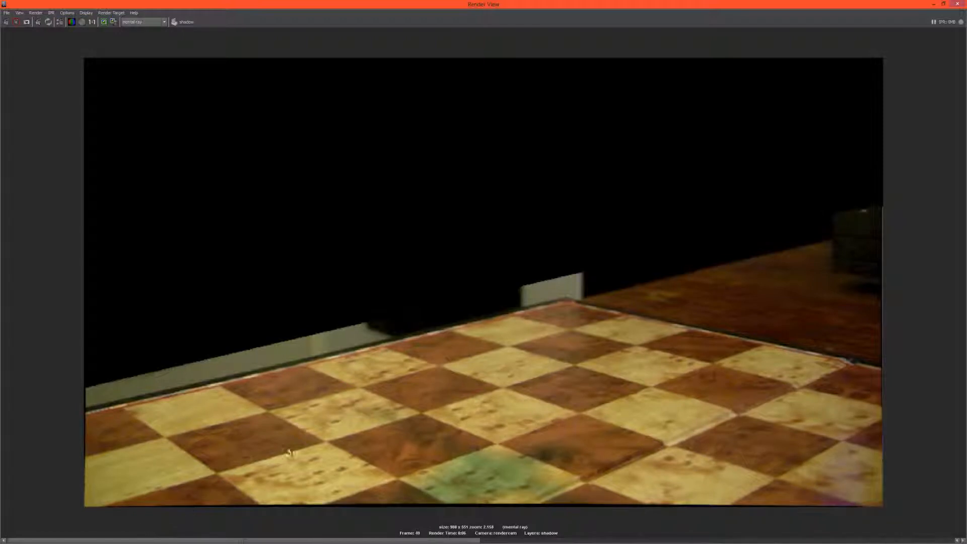
left_click(956, 6)
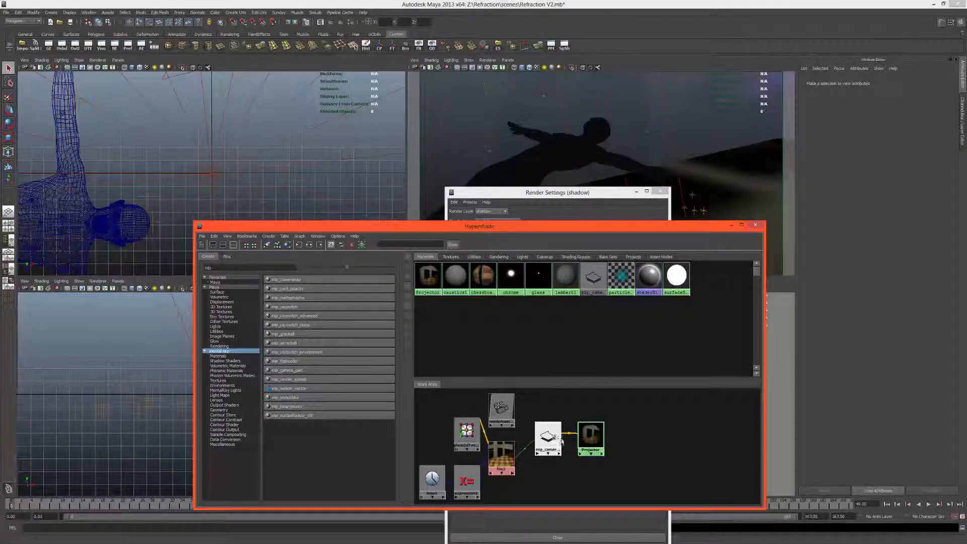
left_click(641, 446)
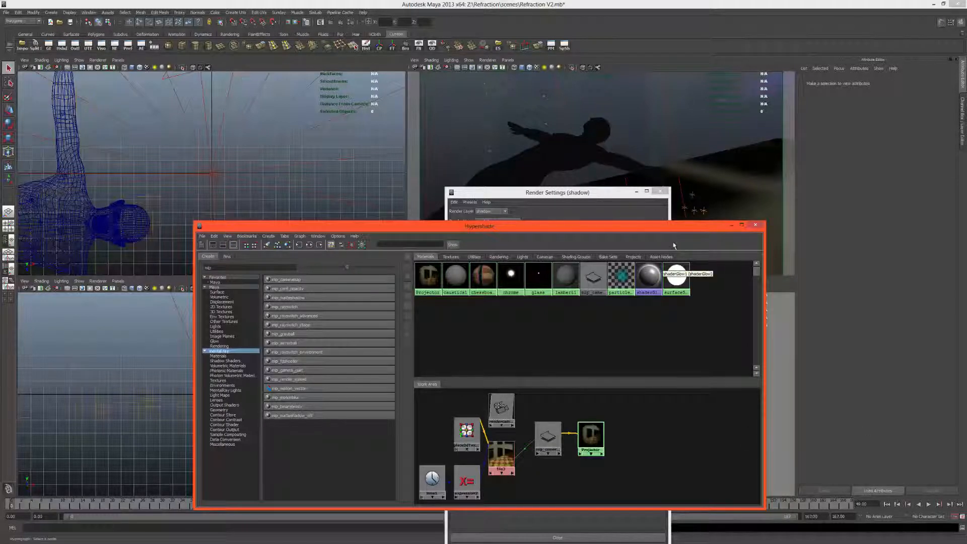
left_click(732, 225)
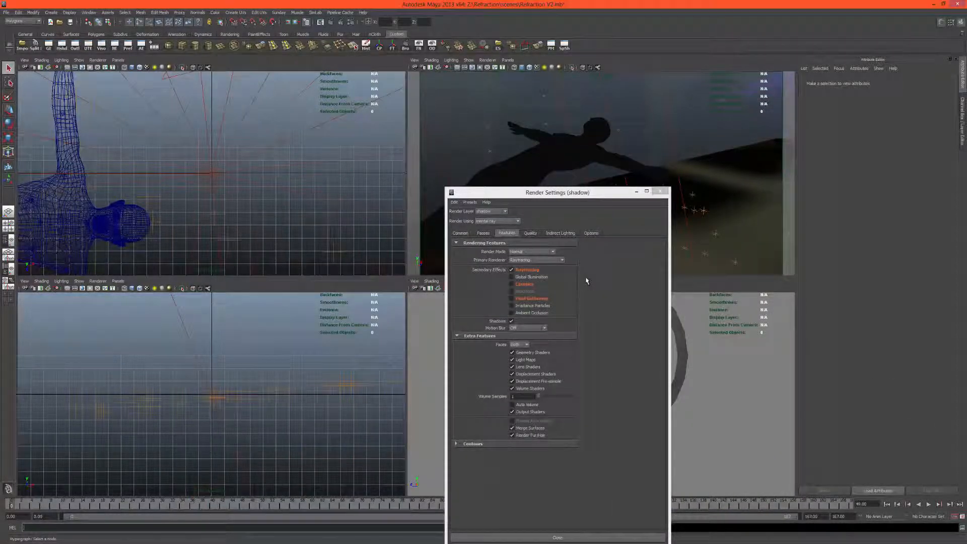
- Review the render passes associated with the shadow and caustics layers in the Render Settings
left_click(587, 281)
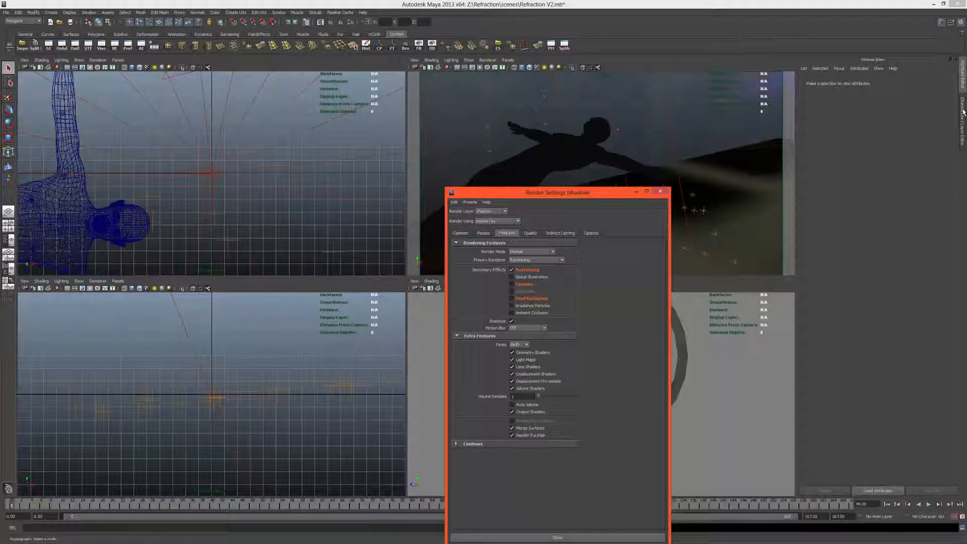
left_click(963, 113)
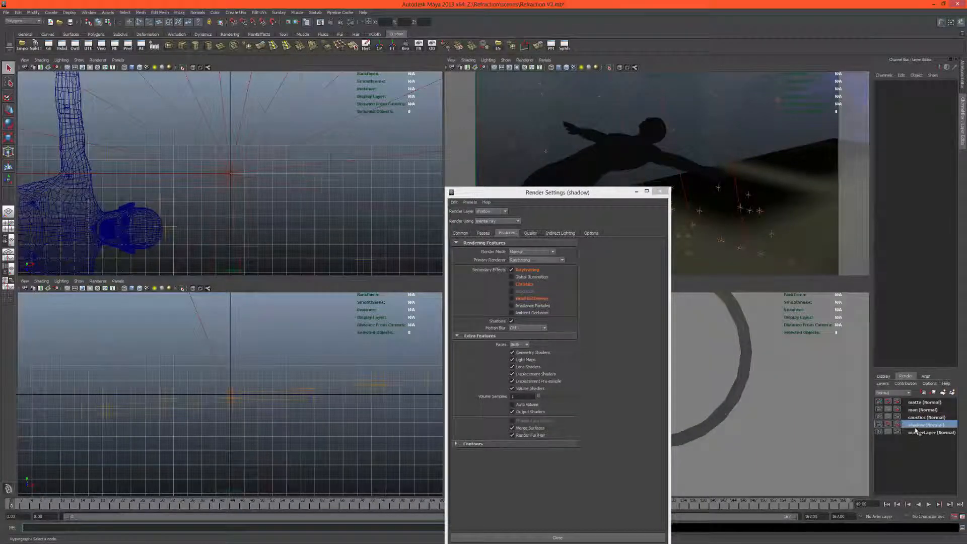
left_click(483, 233)
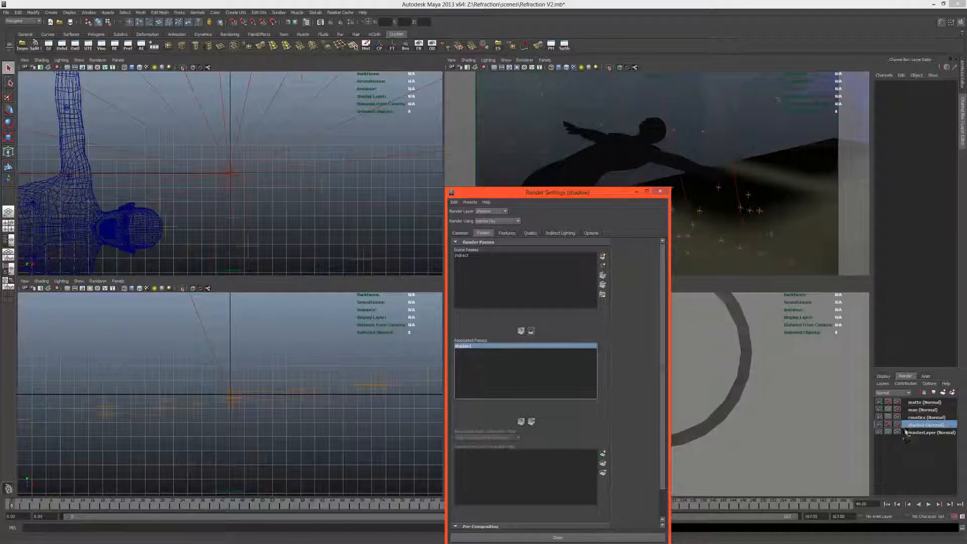
left_click(914, 418)
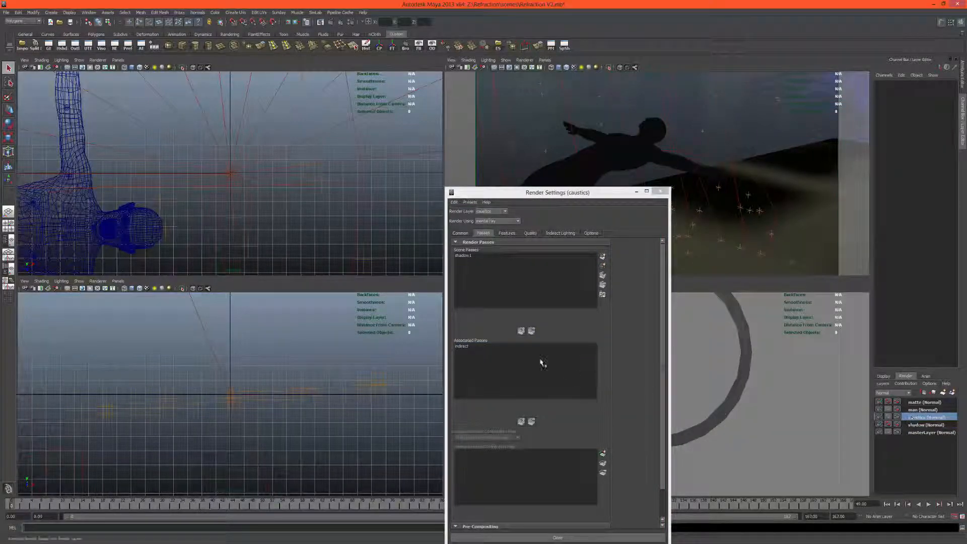
- Create Object Normal passes in camera space and world space while the man layer is active
left_click(911, 410)
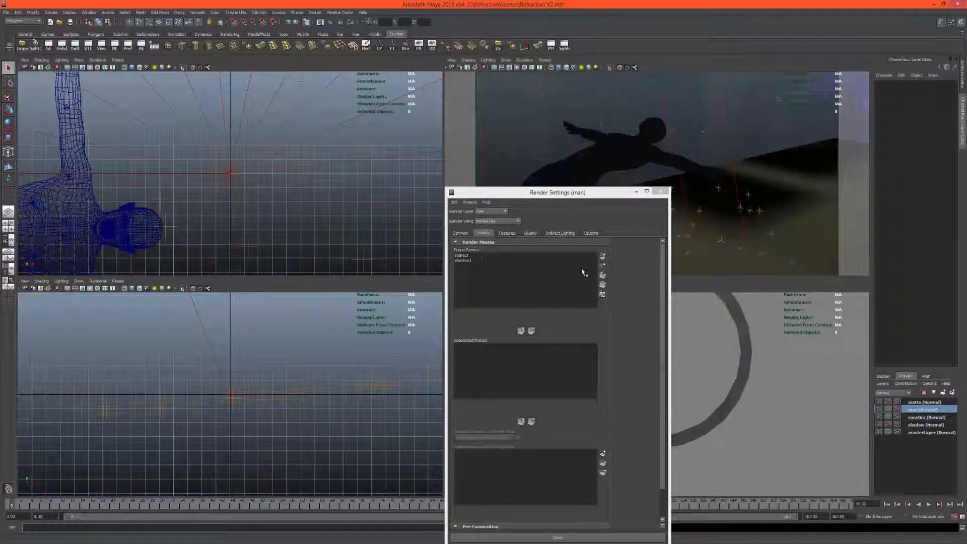
left_click(602, 256)
scroll(454, 252, "down", 6)
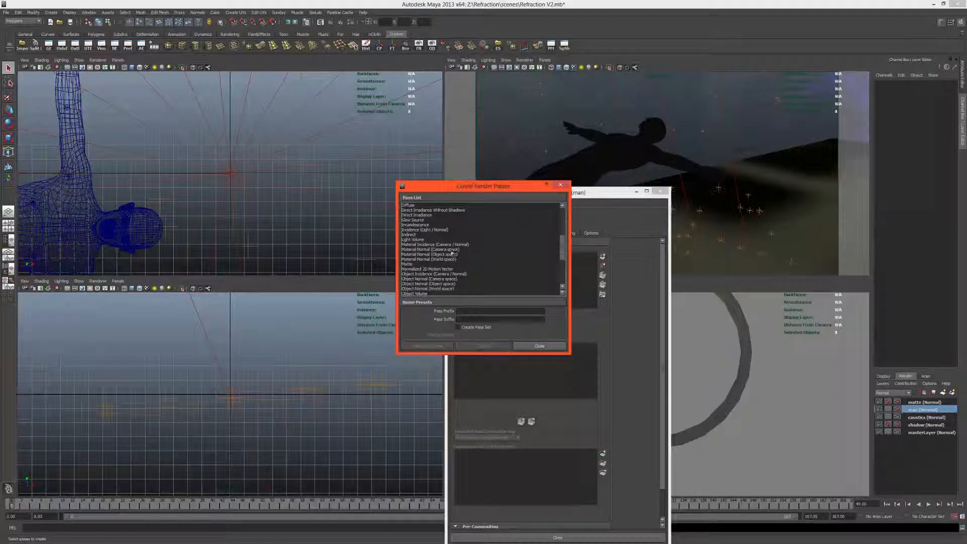
scroll(443, 255, "down", 2)
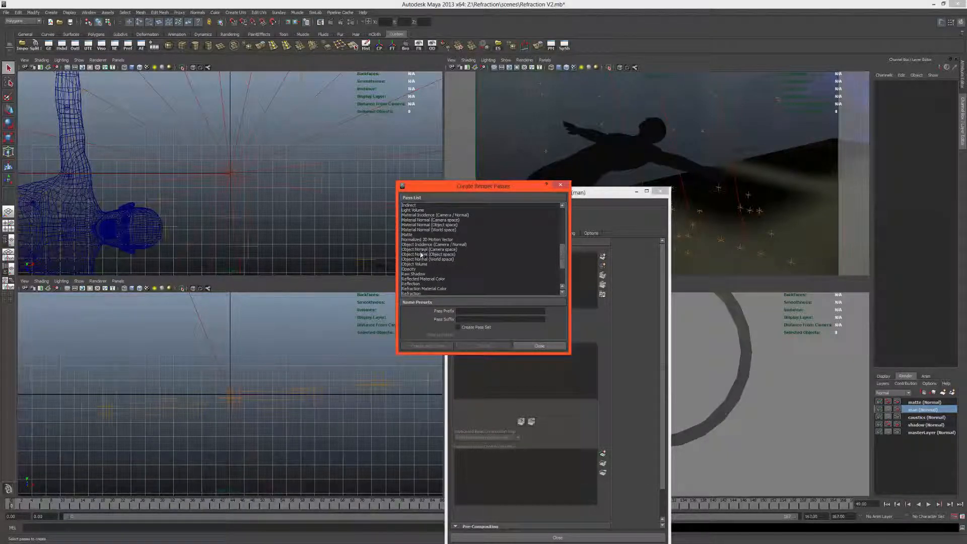
left_click(423, 254)
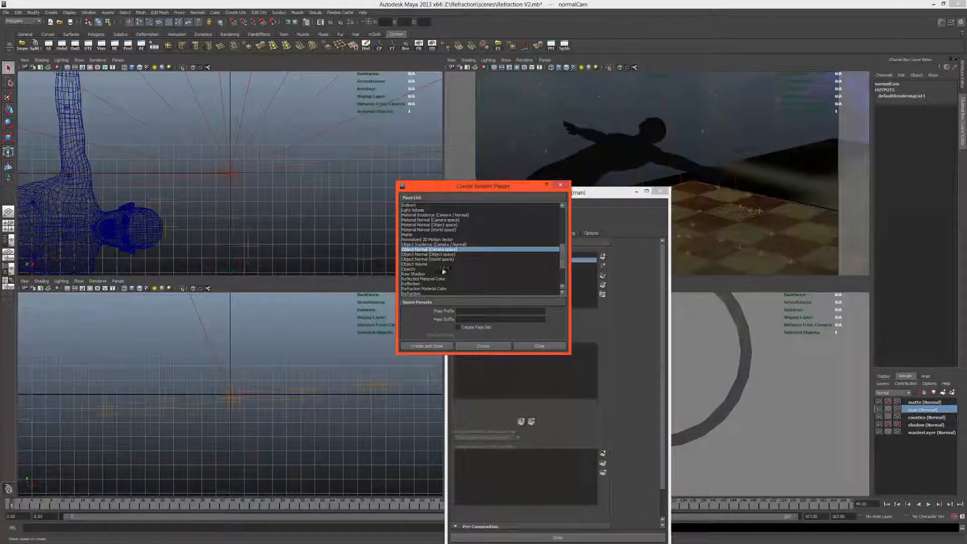
left_click(439, 263)
left_click(438, 259)
left_click(483, 346)
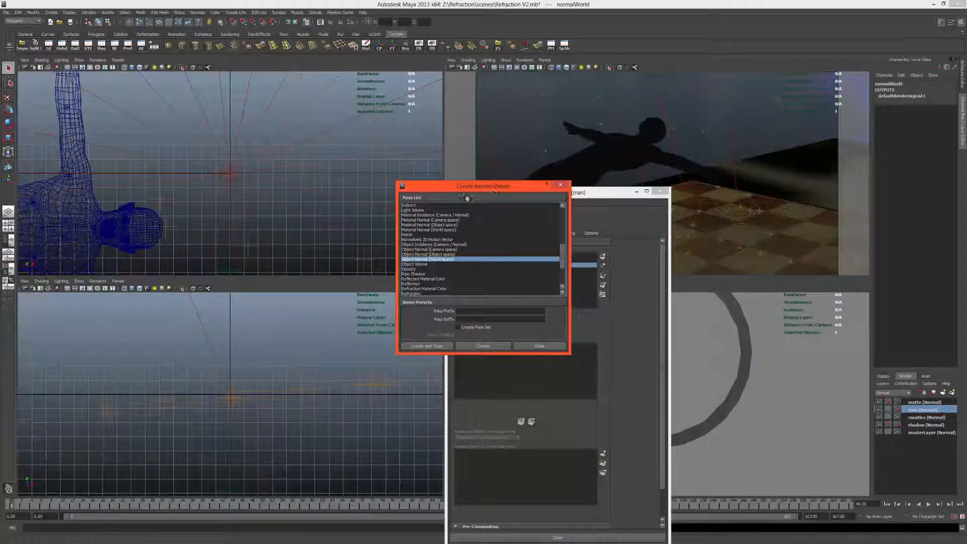
- Create Reflection, Refraction and Specular render passes and close the pass creation dialog
left_click_drag(494, 188, 338, 238)
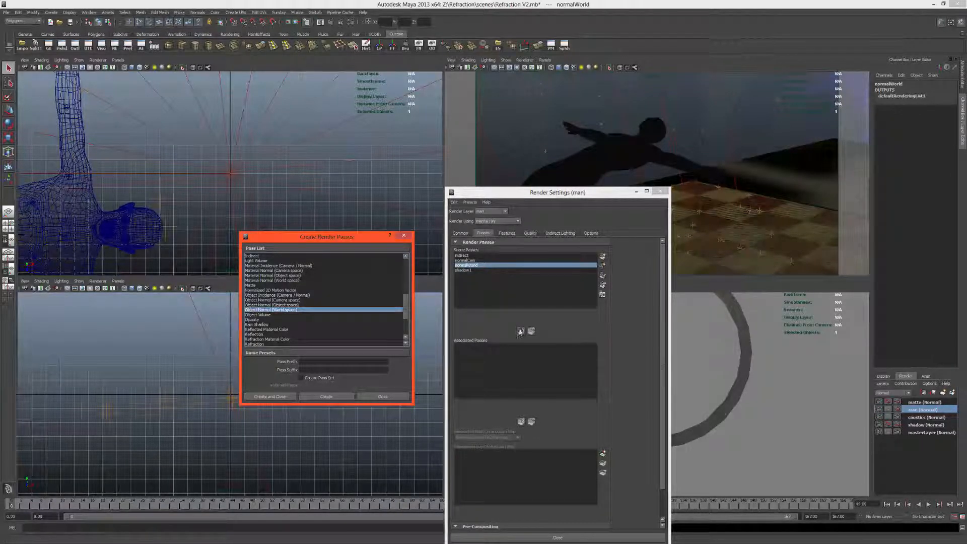
left_click_drag(348, 238, 642, 246)
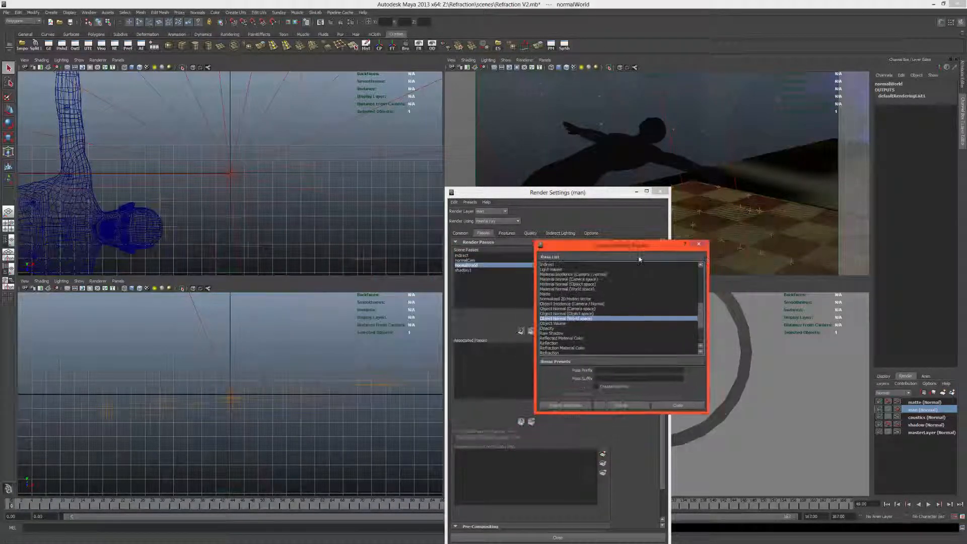
scroll(577, 329, "down", 1)
left_click(577, 329)
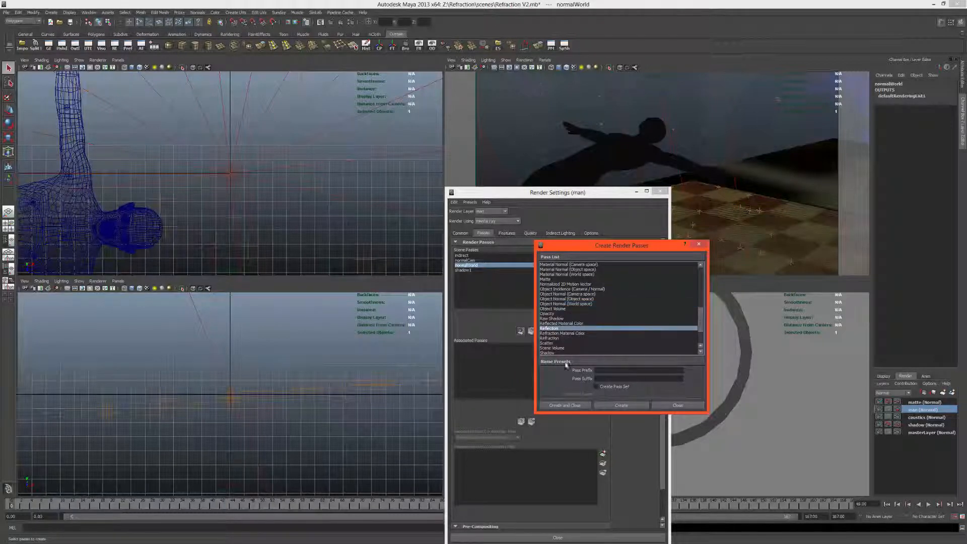
left_click(610, 403)
left_click(549, 338)
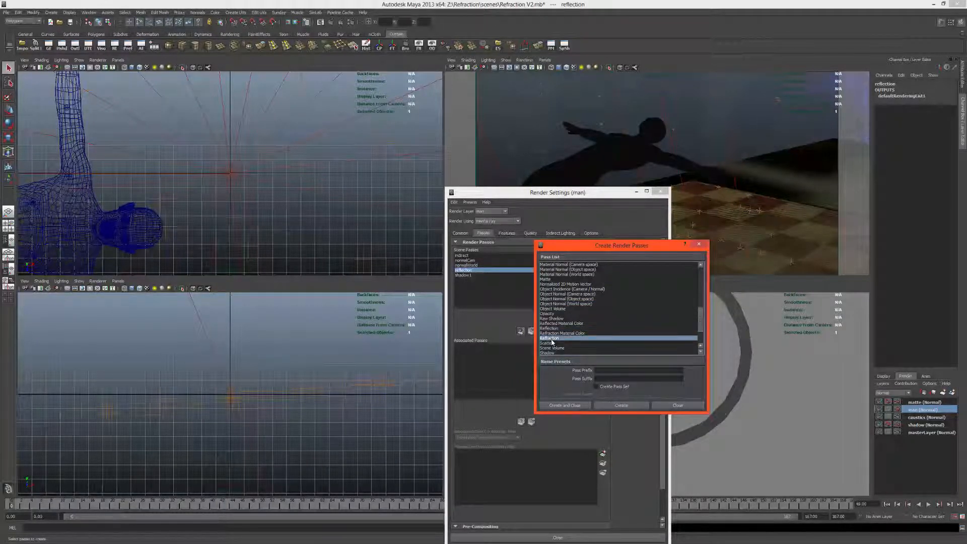
left_click(622, 406)
scroll(580, 347, "down", 1)
left_click(561, 348)
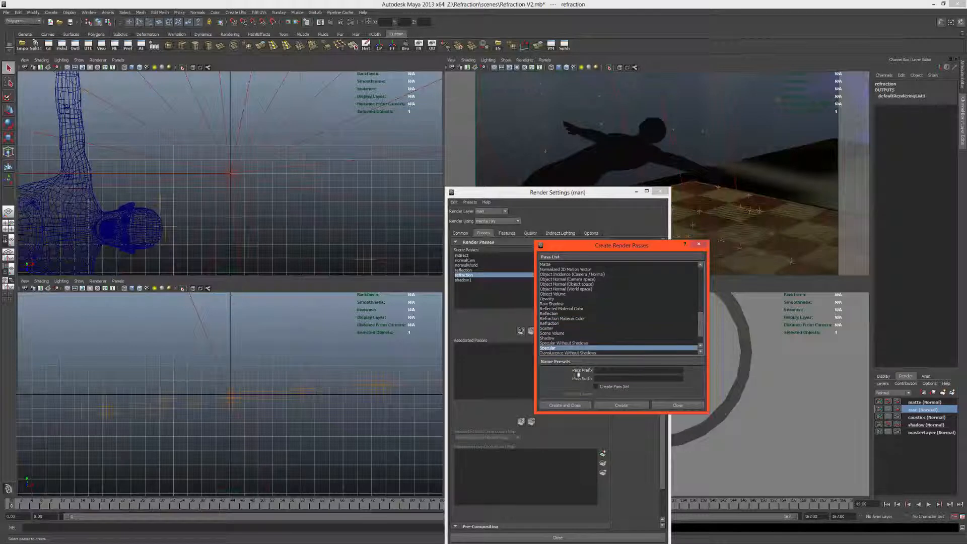
left_click(605, 406)
scroll(565, 337, "down", 1)
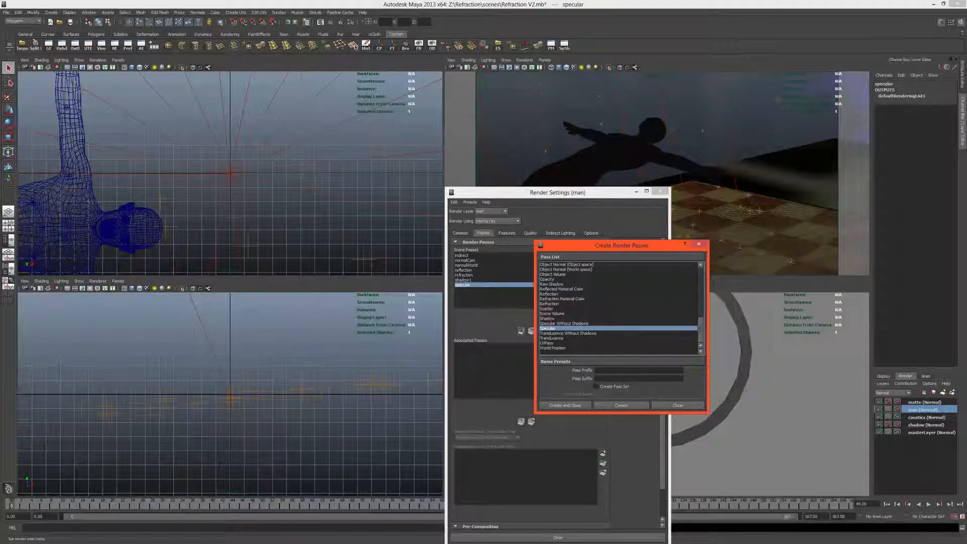
left_click(675, 406)
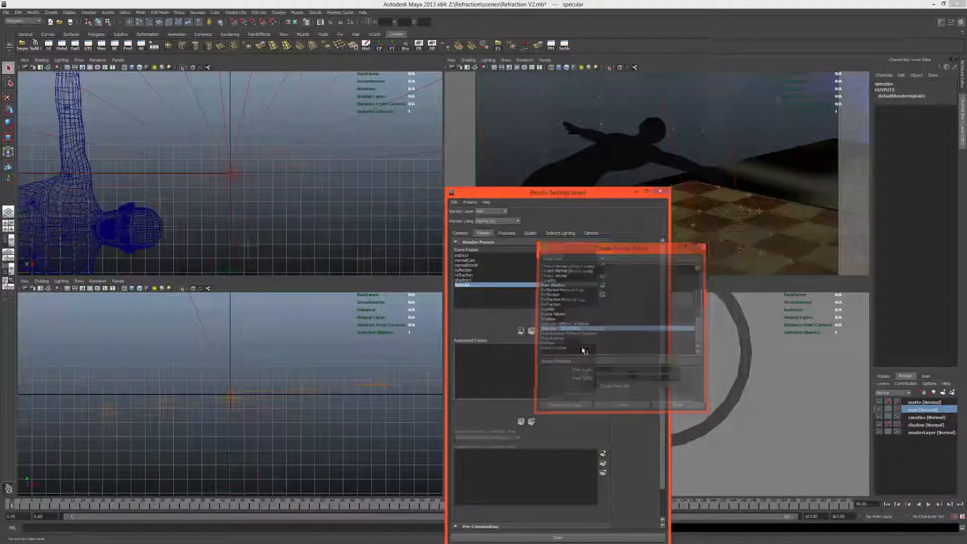
- Associate the specular, shadow, refraction, reflection, normalWorld and normalCam passes with the man layer and look over the normalWorld pass attributes
left_click(521, 332)
left_click(522, 331)
left_click(522, 331)
left_click(521, 331)
left_click(522, 332)
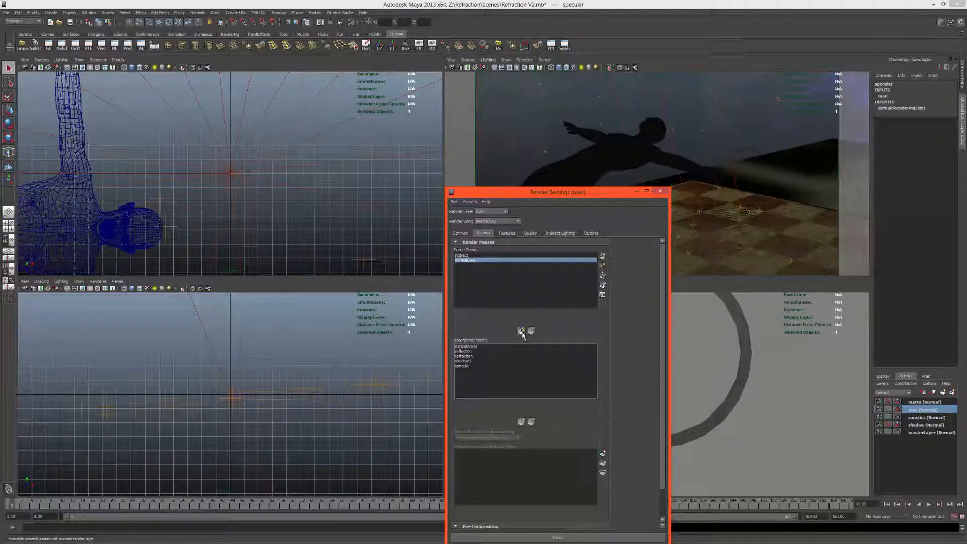
left_click(522, 332)
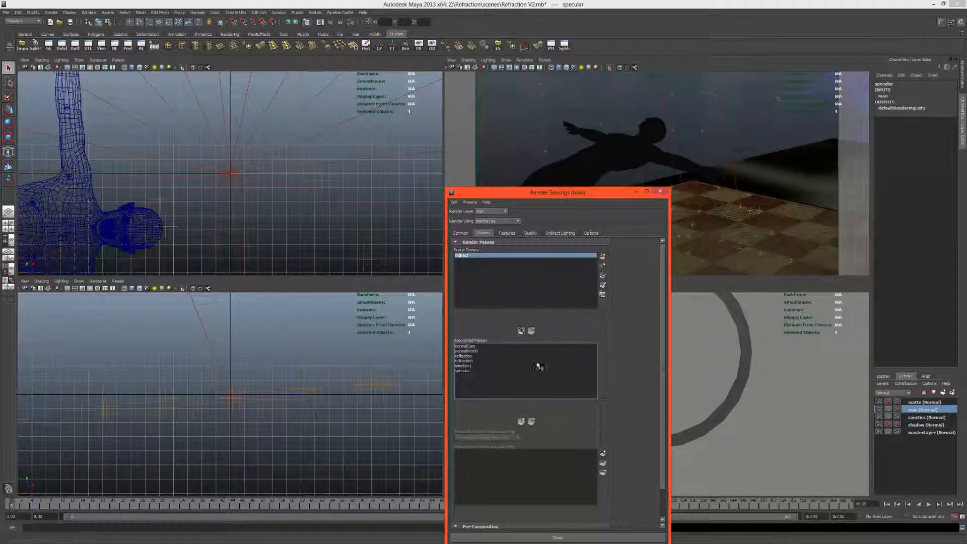
double_click(465, 352)
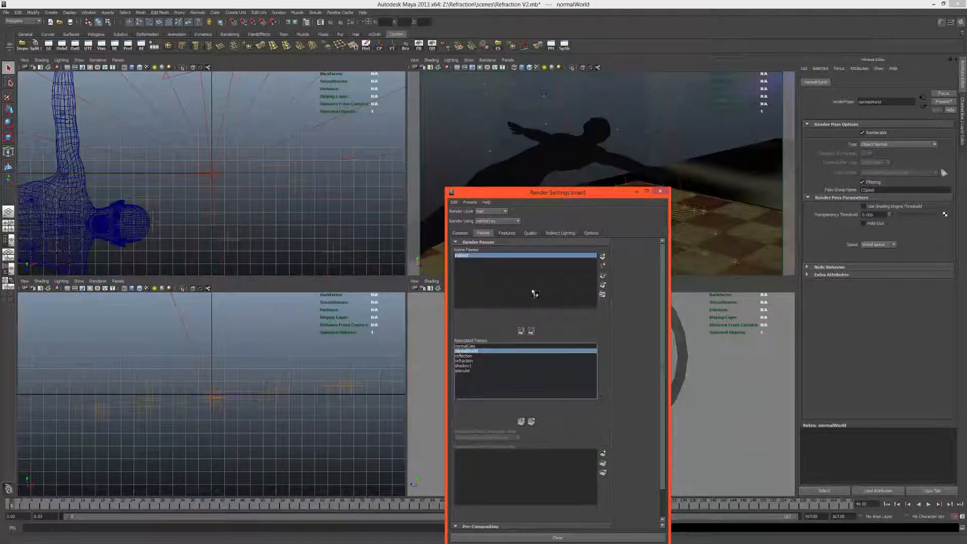
left_click(965, 106)
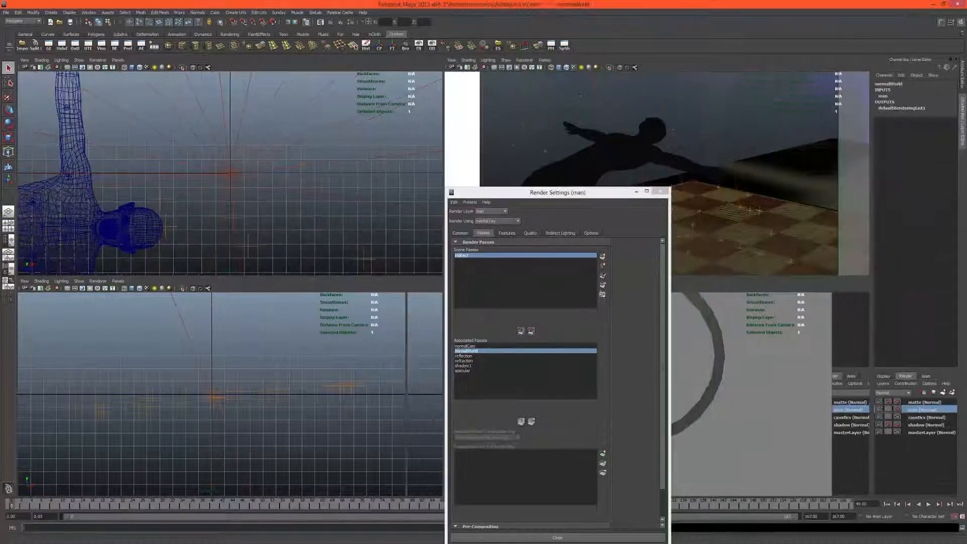
- Move the matte layer below the shadow layer and make the masterLayer non-renderable
left_click(923, 402)
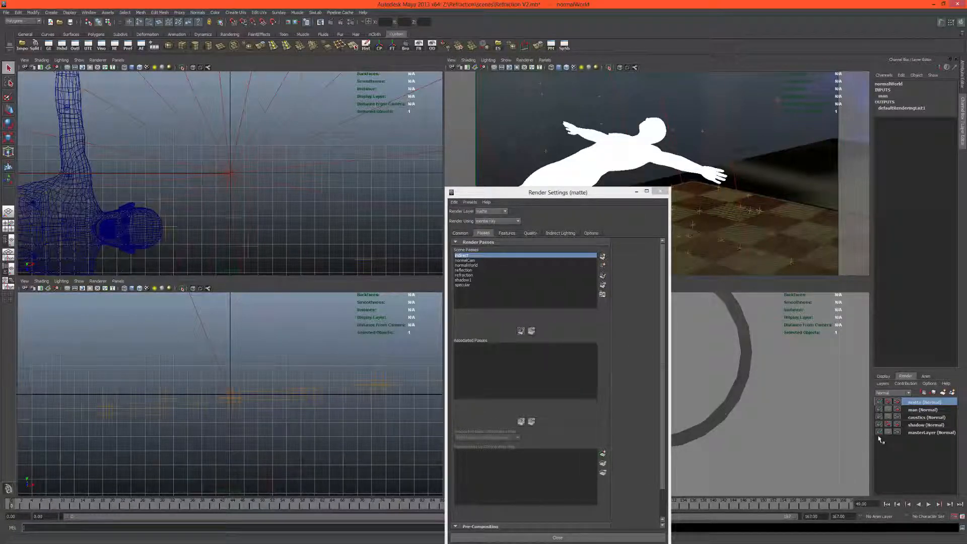
left_click(879, 432)
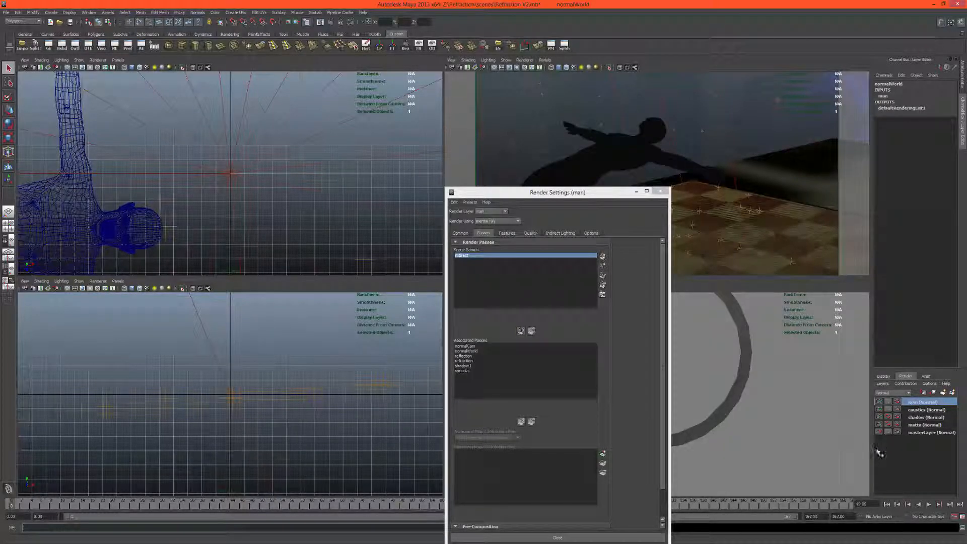
- Set the masterLayer's Max Sample Level to 2 and its Motion Blur to Full in the quality settings
left_click(921, 433)
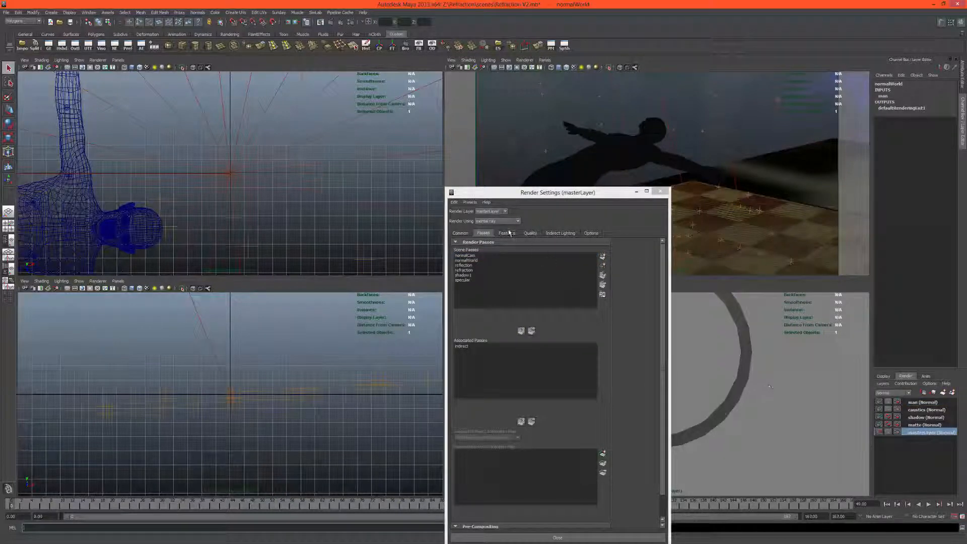
left_click(530, 233)
left_click_drag(555, 289, 574, 291)
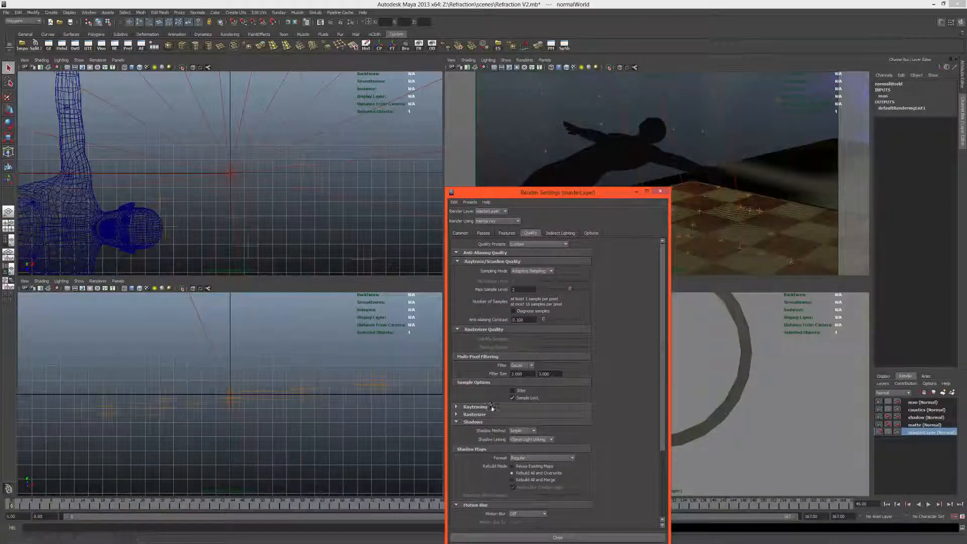
scroll(491, 413, "down", 3)
left_click(524, 468)
left_click(524, 484)
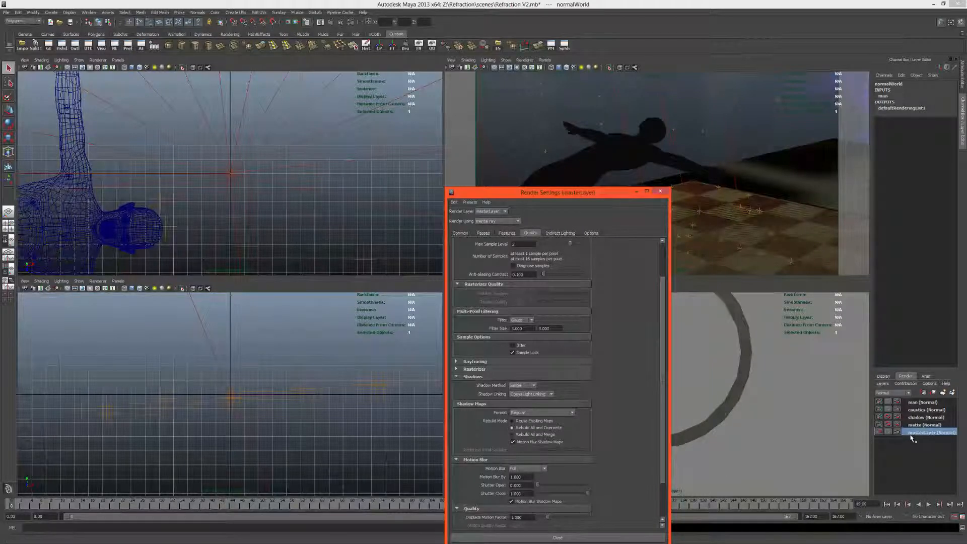
- Create a layer override for Motion Blur on the shadow layer and set it to Off
left_click(920, 418)
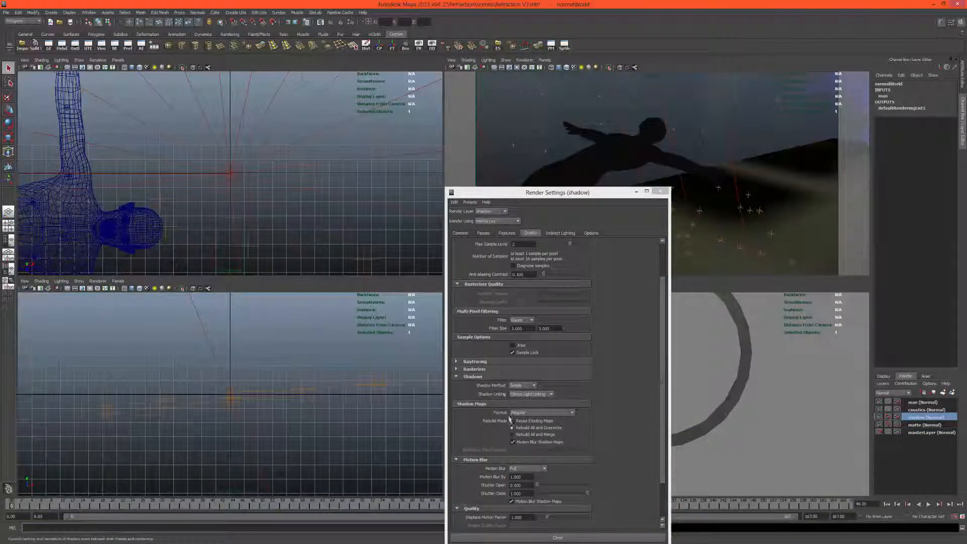
right_click(504, 468)
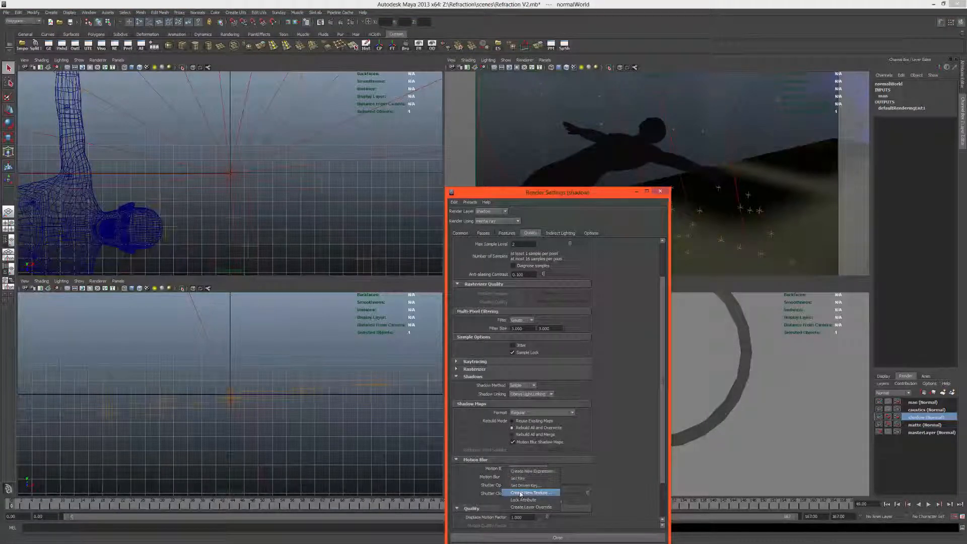
left_click(531, 507)
left_click(528, 469)
left_click(531, 474)
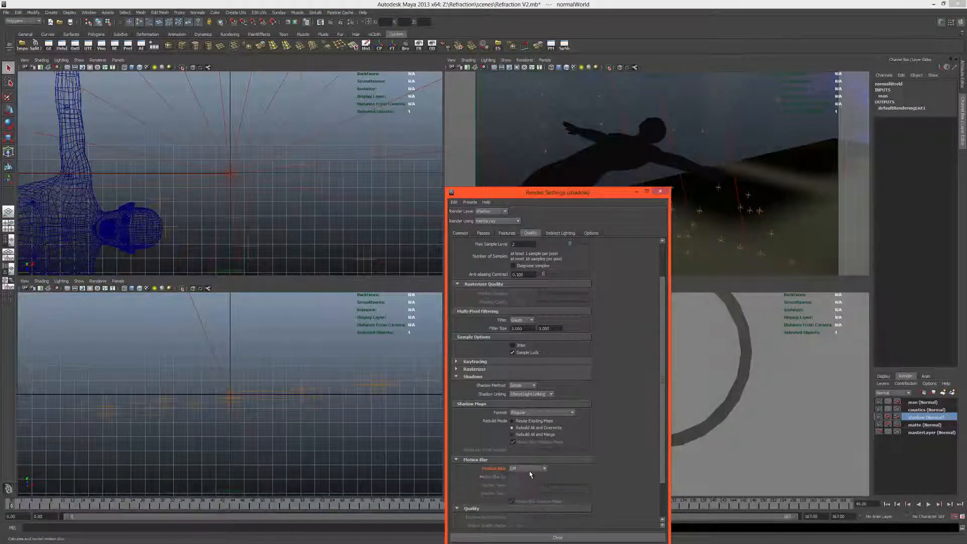
- Override Motion Blur to Off on the caustics layer
left_click(917, 411)
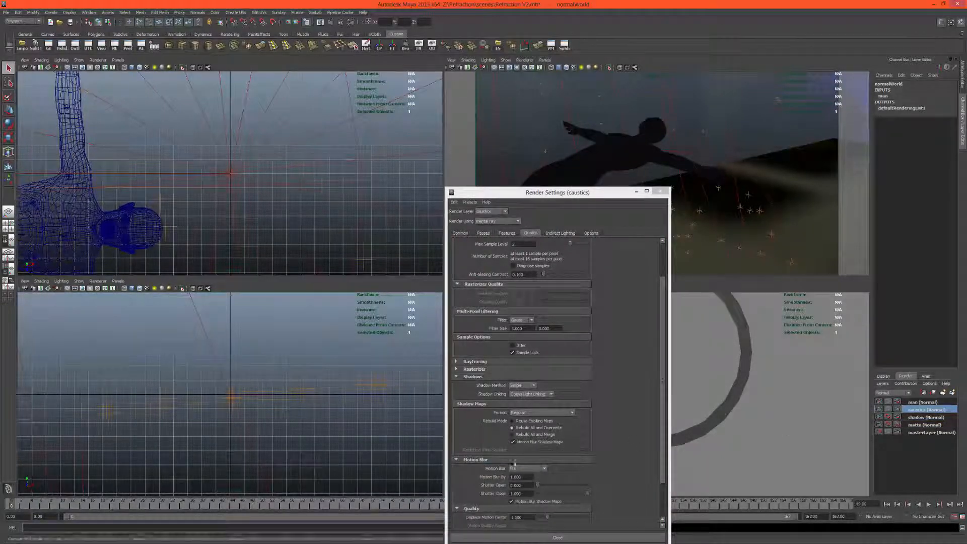
left_click(529, 468)
left_click(521, 502)
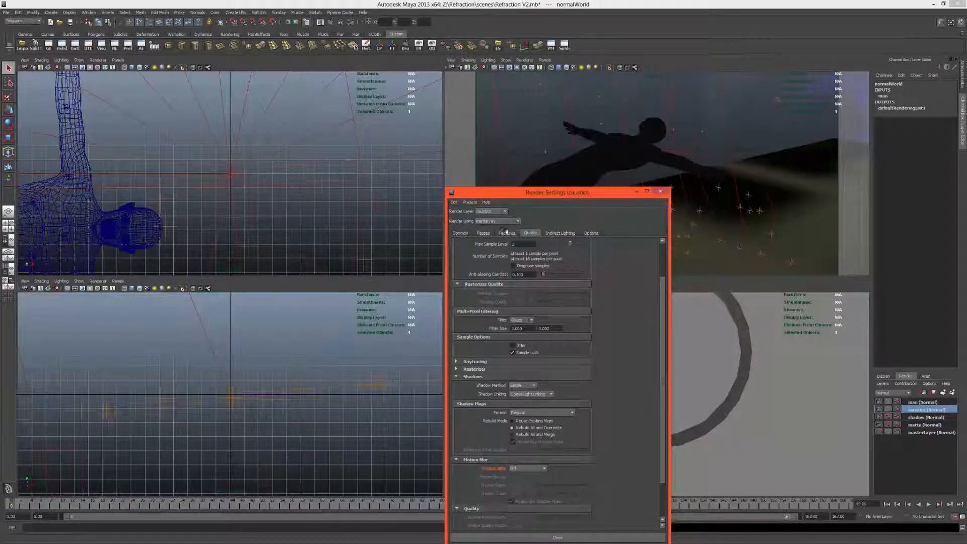
- Create a layer override for Final Gathering on the caustics layer, turn it off, and check the layer's associated passes
left_click(506, 234)
right_click(528, 299)
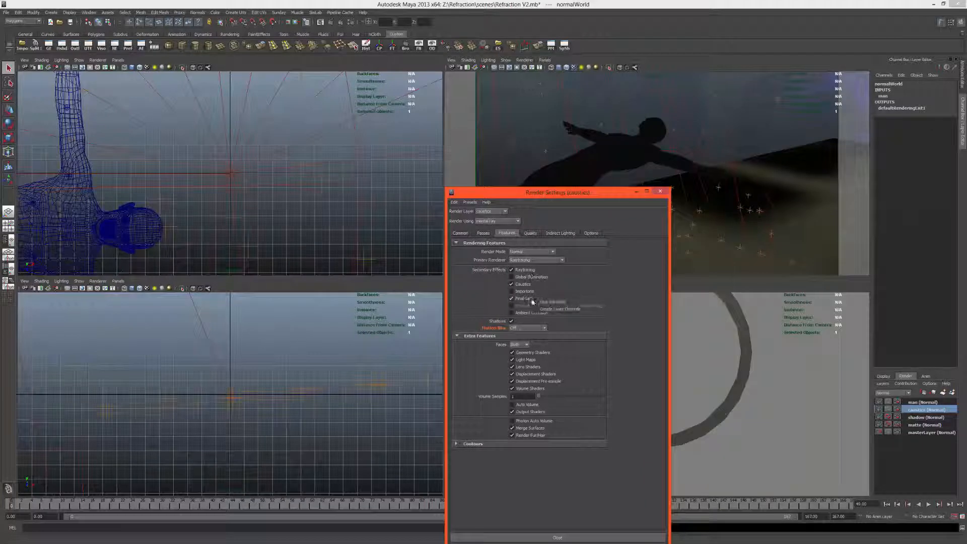
left_click(538, 308)
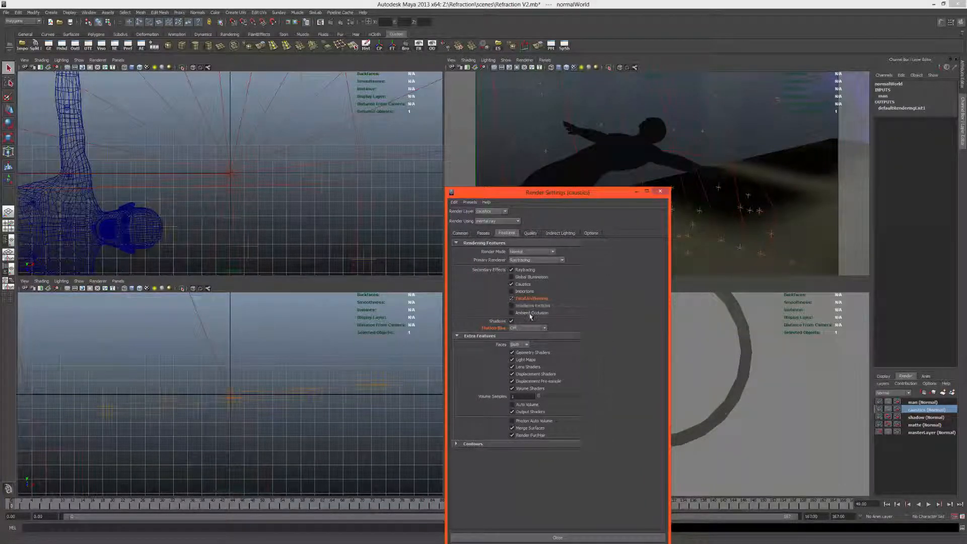
left_click(527, 301)
left_click(485, 234)
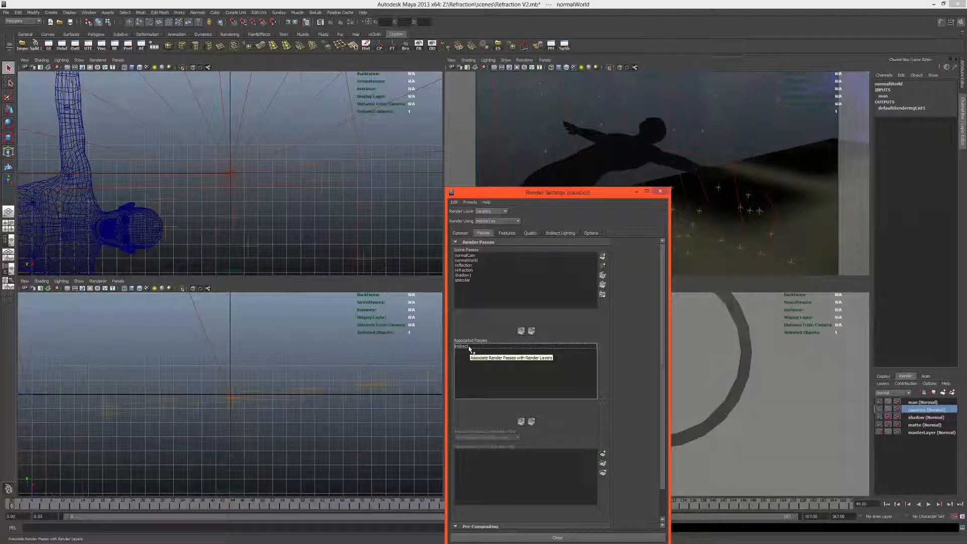
left_click(508, 233)
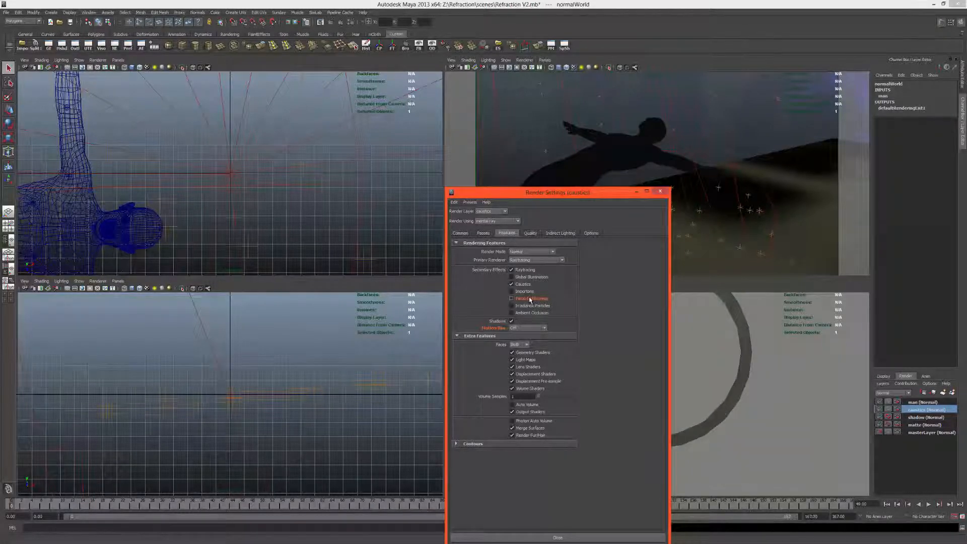
- Review the render features and quality settings of the man layer and the quality settings of the matte layer
left_click(923, 403)
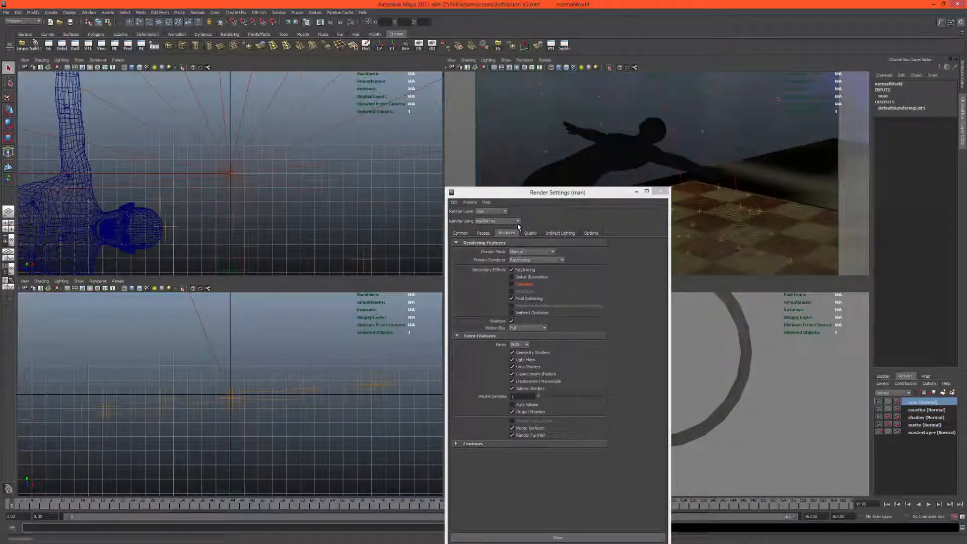
left_click(530, 233)
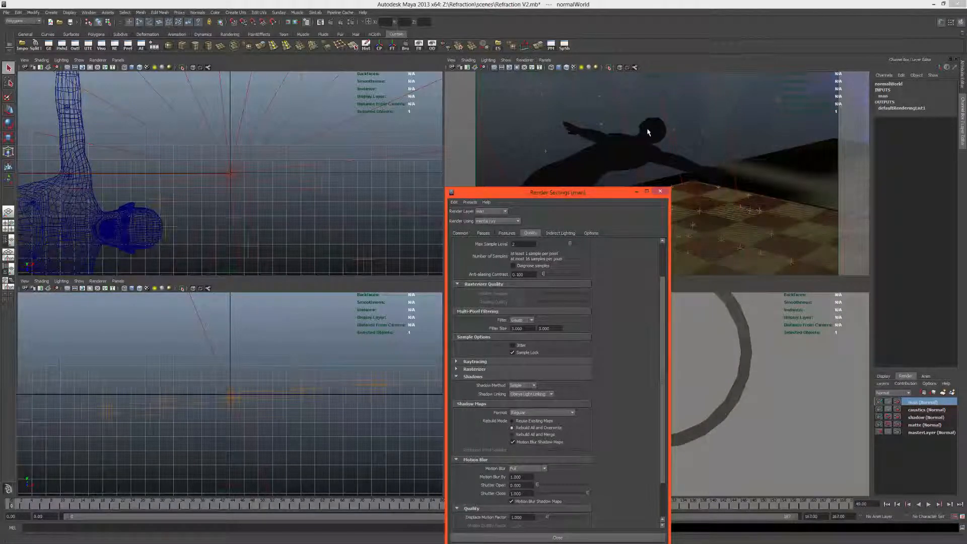
left_click(911, 426)
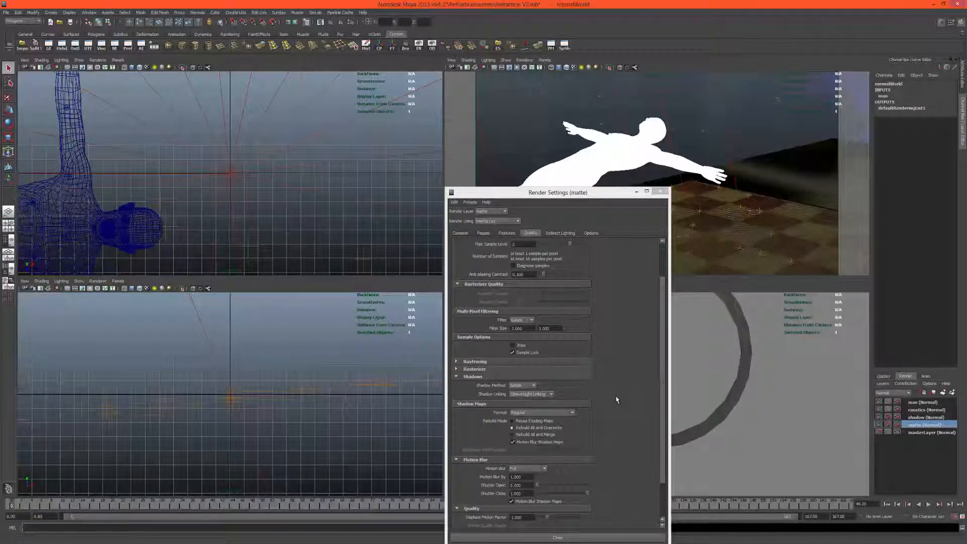
- Set the output file name prefix to <RenderLayer>/<RenderLayer>, using the layer name tokens separated by a slash
left_click(460, 234)
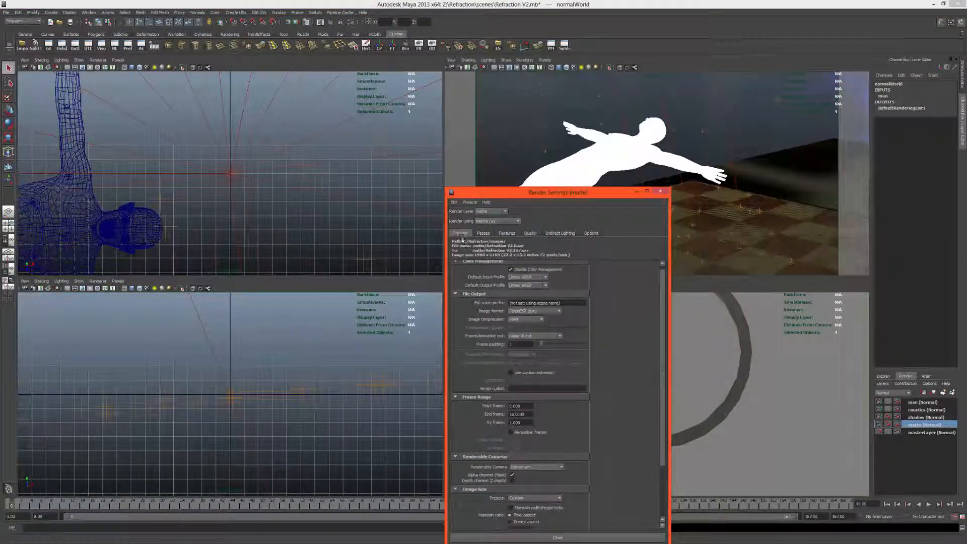
left_click_drag(572, 310, 510, 308)
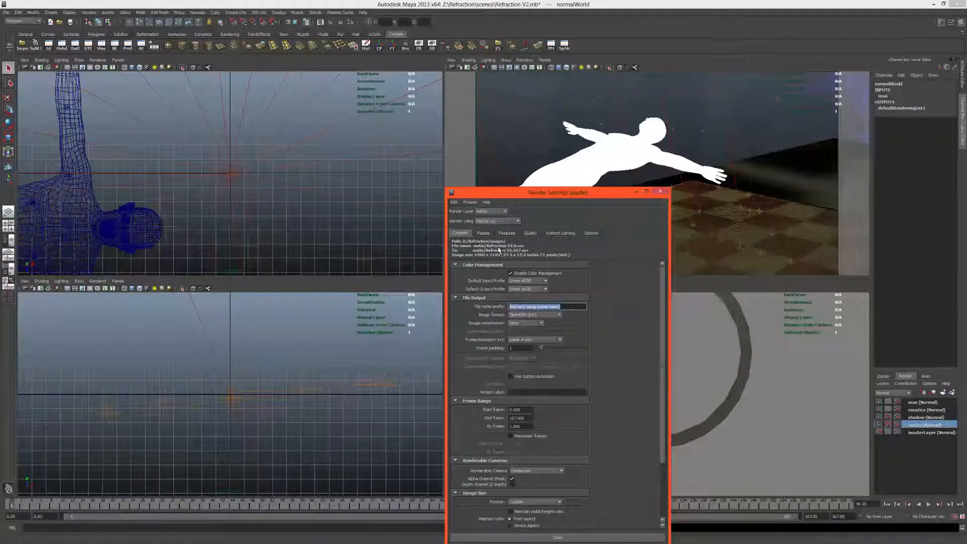
right_click(535, 308)
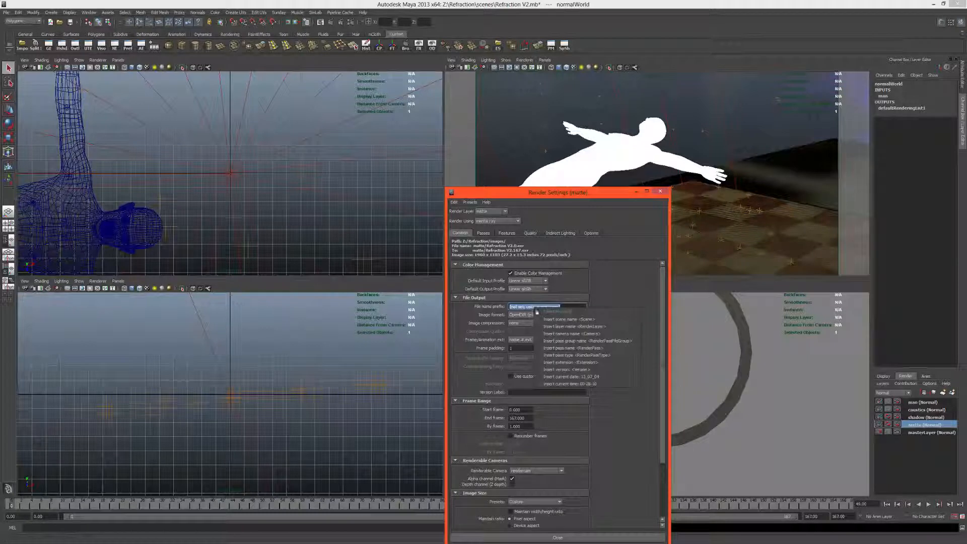
left_click(549, 327)
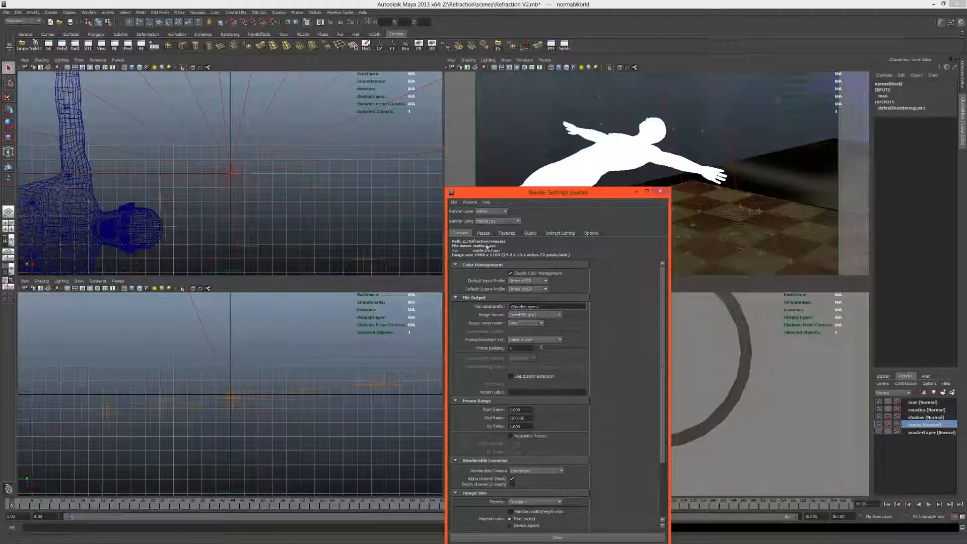
key("Return")
right_click(549, 311)
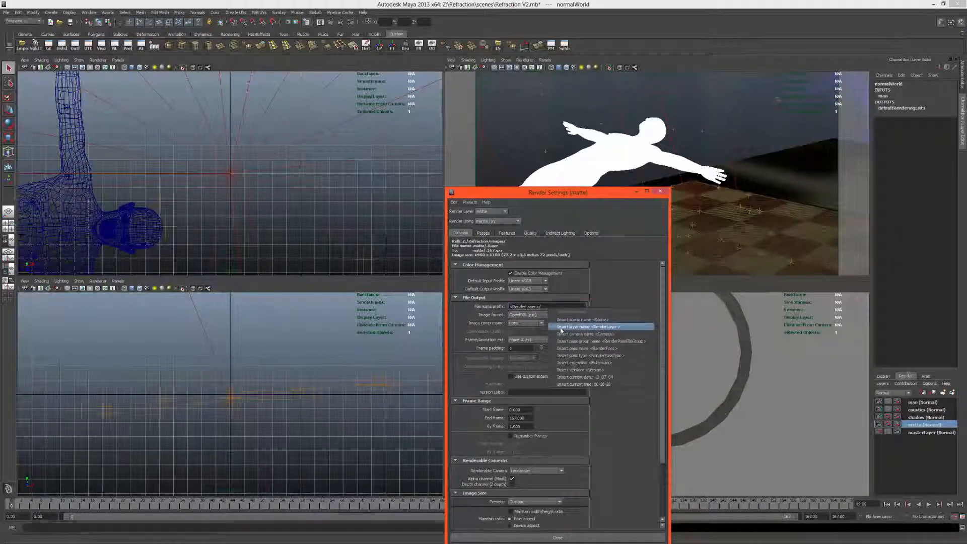
left_click(560, 325)
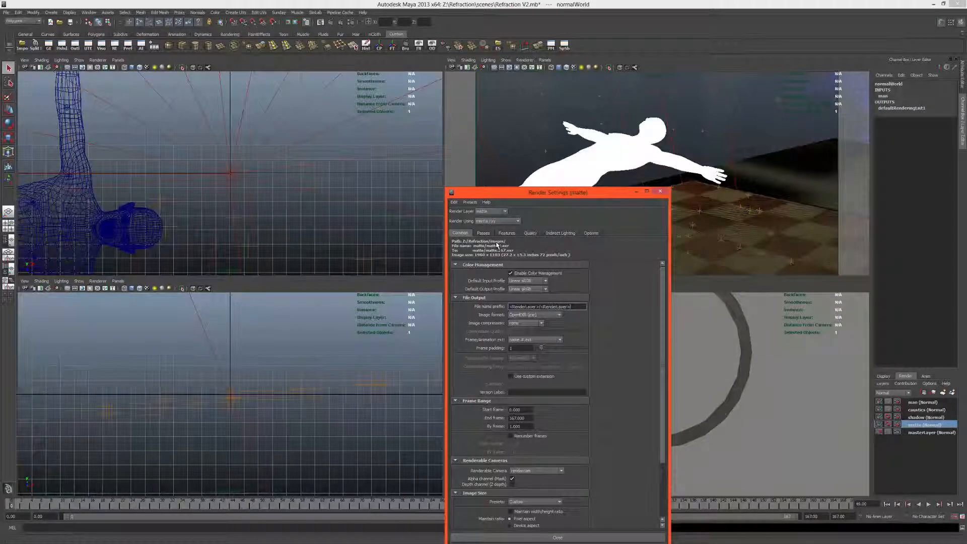
- Check the output file path of the shadow, caustics and matte layers
left_click(913, 417)
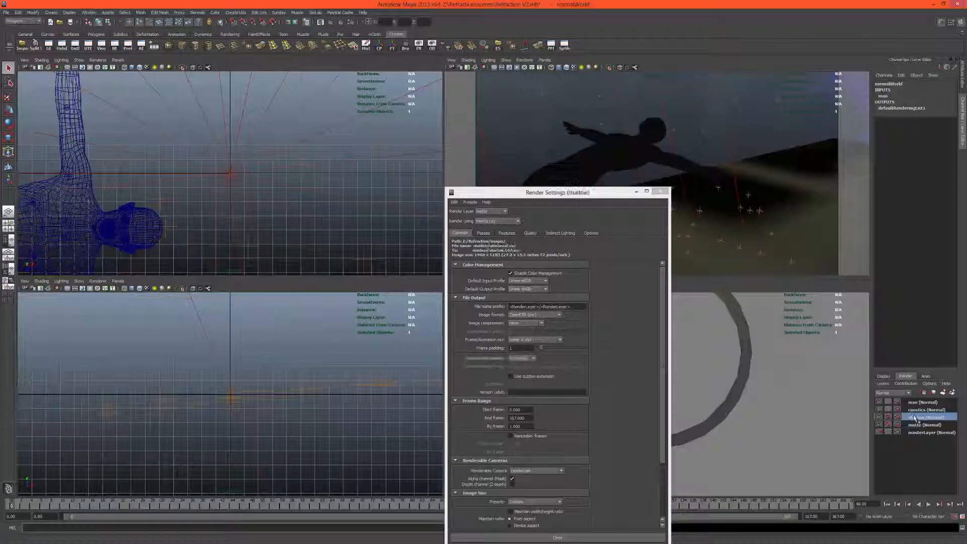
left_click(914, 408)
left_click(921, 425)
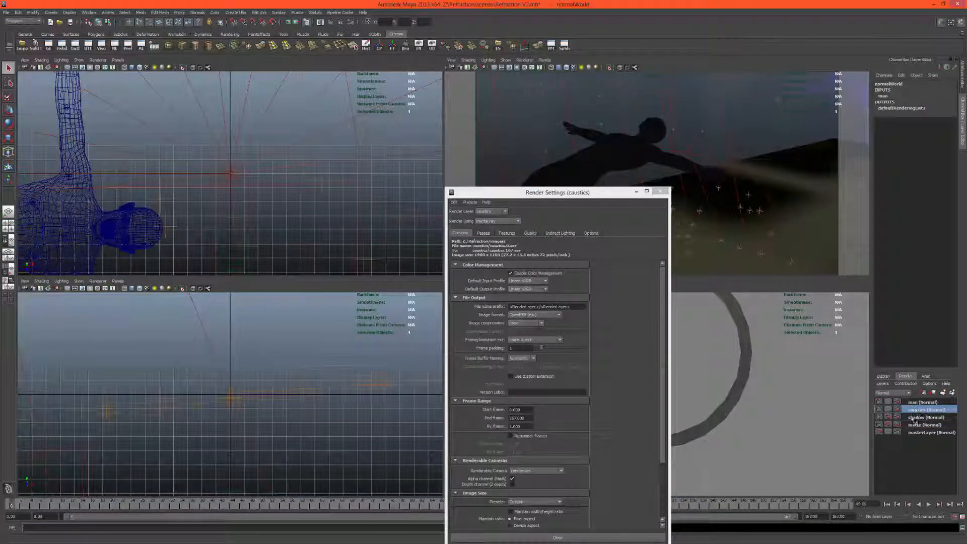
- Set the output image compression to ZIP and the image size to 1320 by 742 pixels
left_click(511, 324)
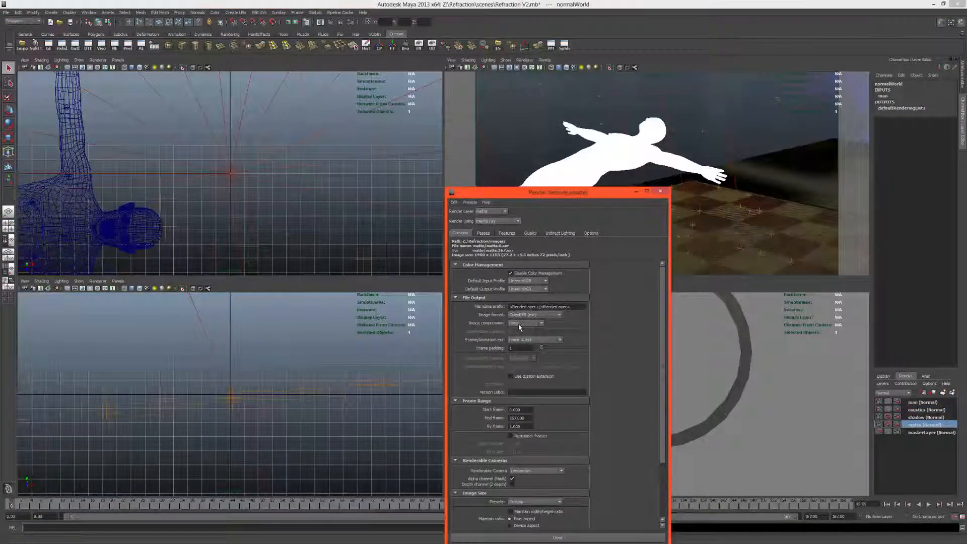
left_click(519, 350)
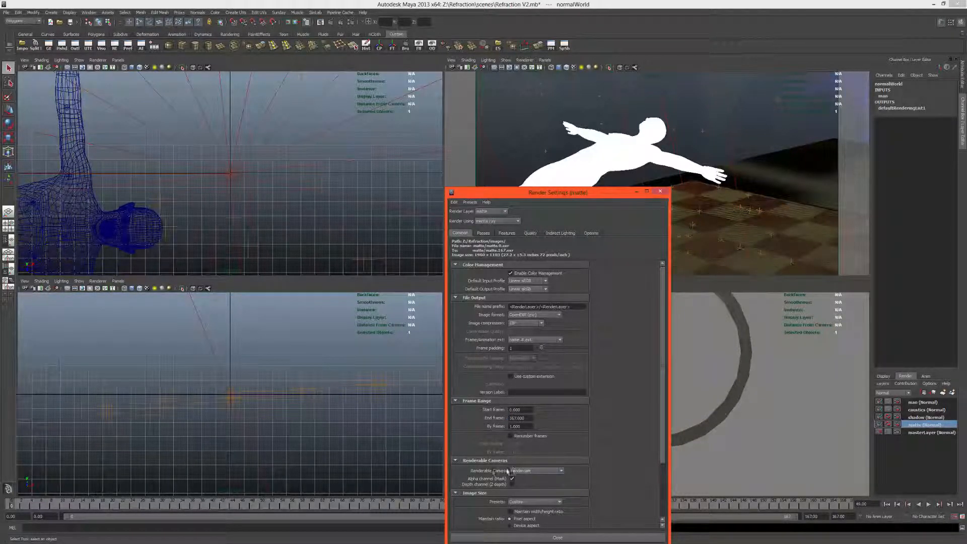
scroll(488, 473, "down", 3)
double_click(528, 466)
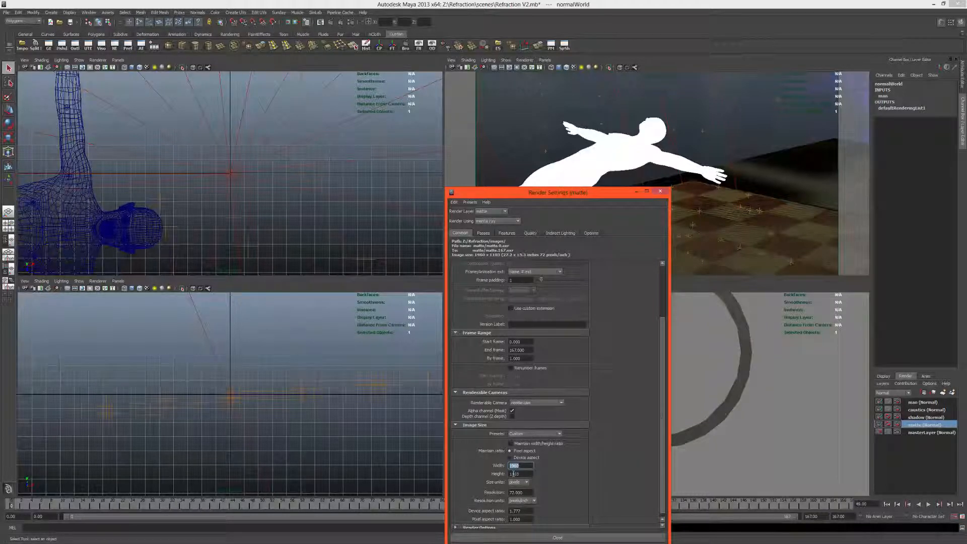
type("0")
key("Tab")
type("74")
key("Return")
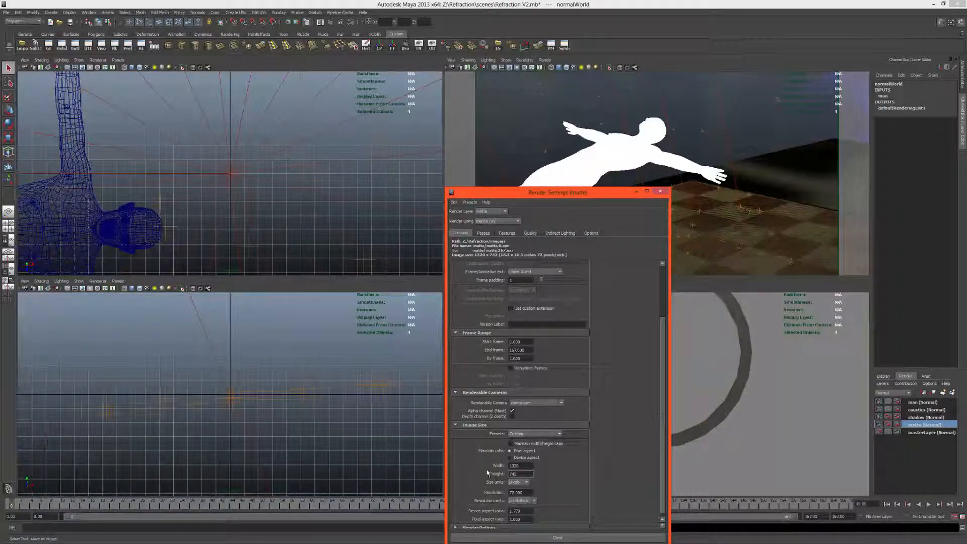
- Expand the Render Options section and check the default light setting
scroll(519, 514, "down", 1)
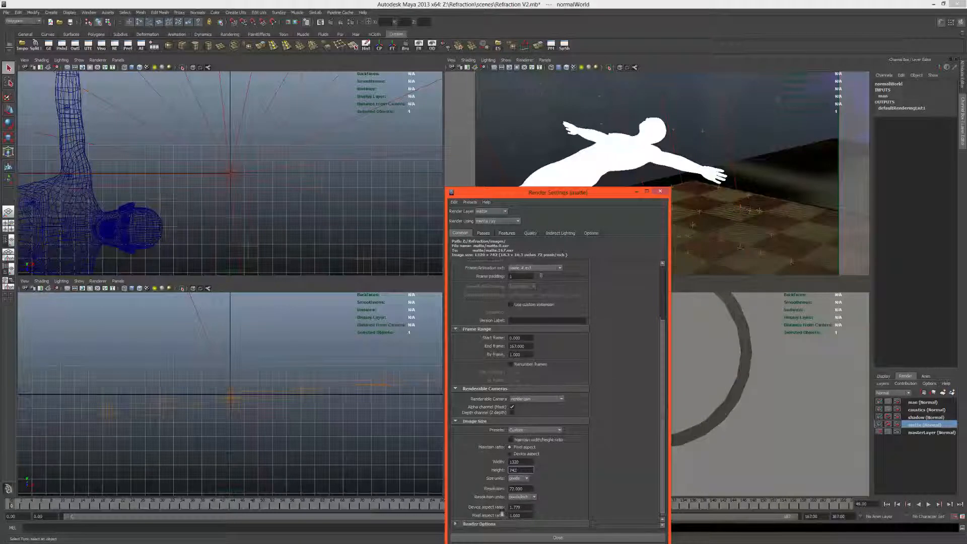
left_click(478, 525)
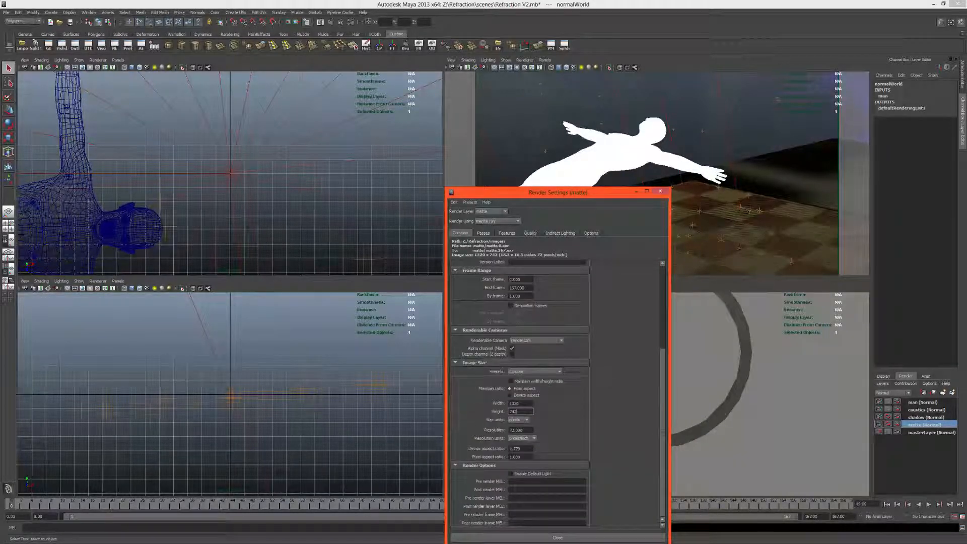
scroll(601, 443, "up", 5)
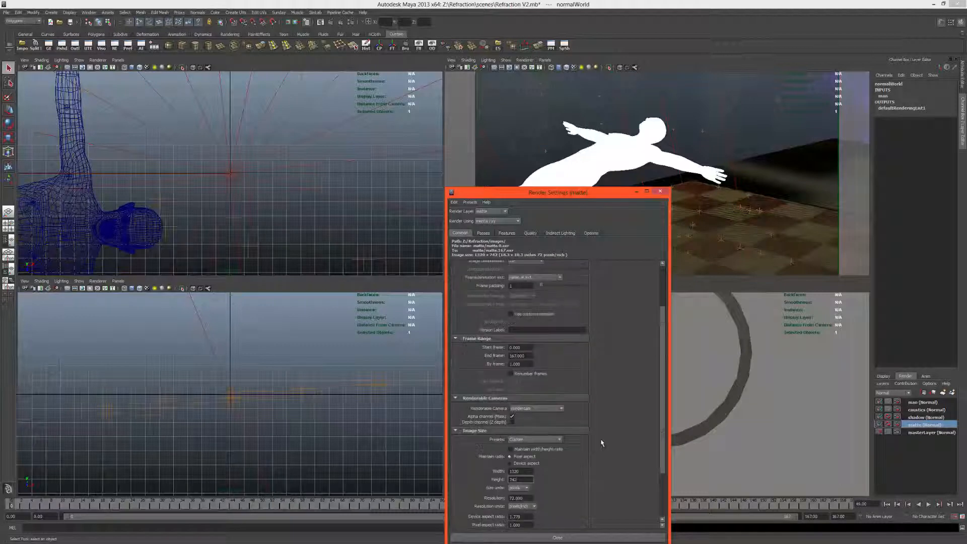